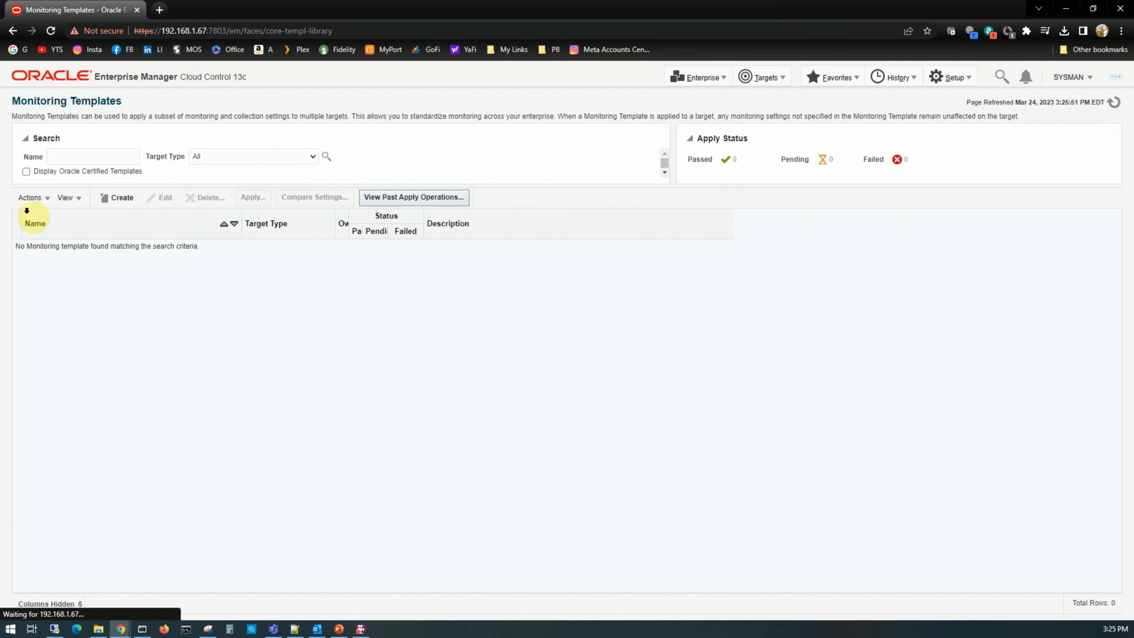
Search the monitoring templates with Oracle Certified templates included for all target types.
{"action": "left_click", "coordinate": [27, 174]}
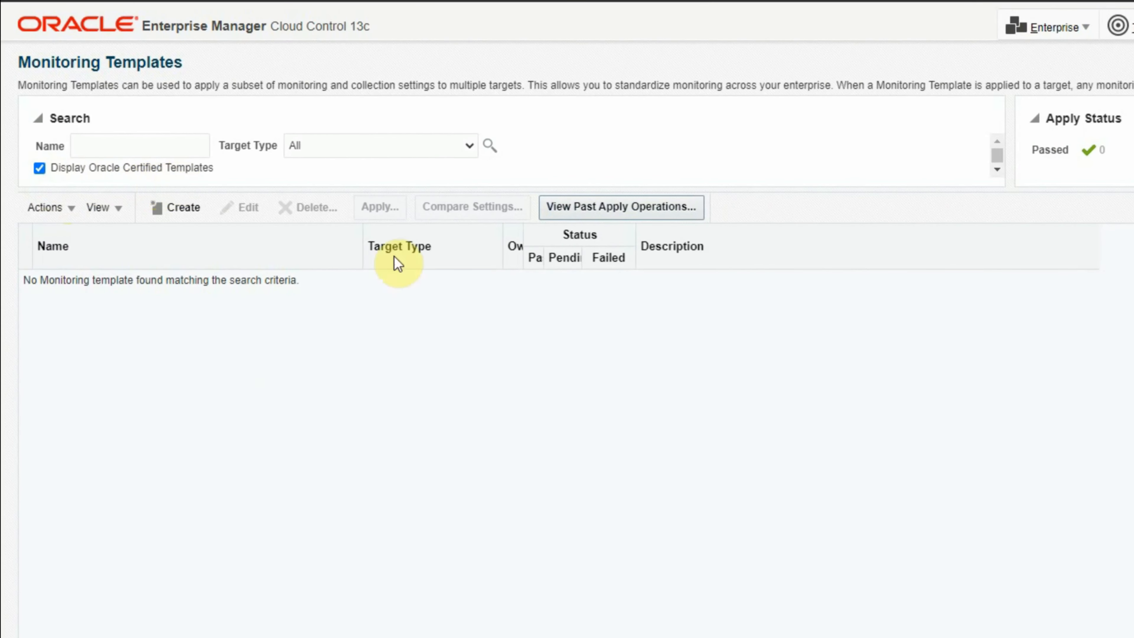
{"action": "left_click", "coordinate": [489, 146]}
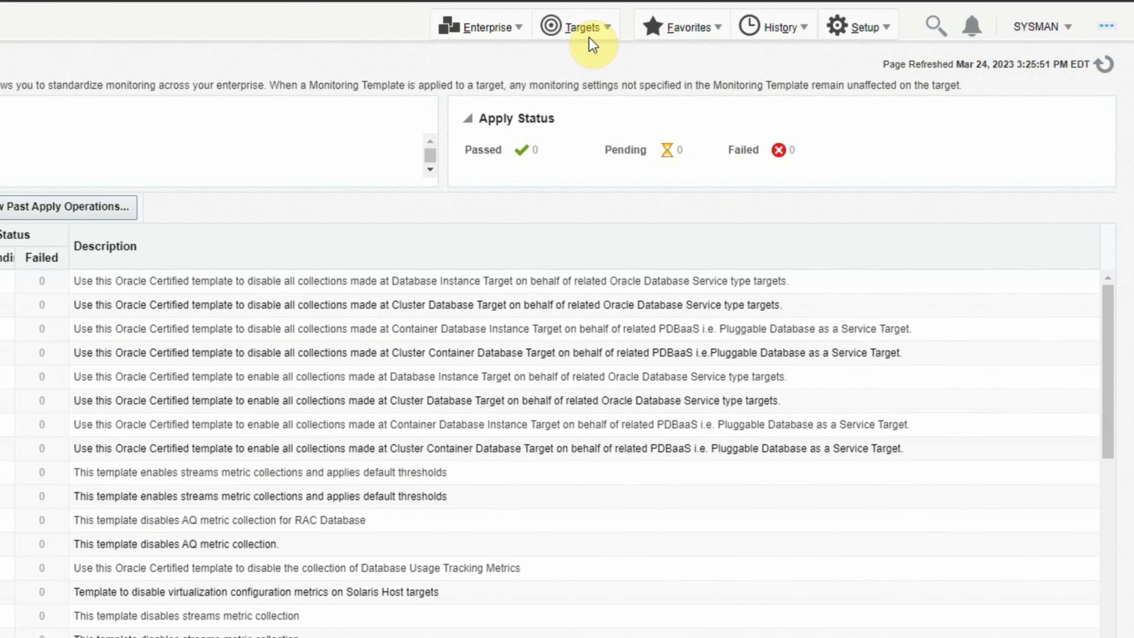
List all targets and restrict them to the Database Instance target type.
{"action": "left_click", "coordinate": [767, 79]}
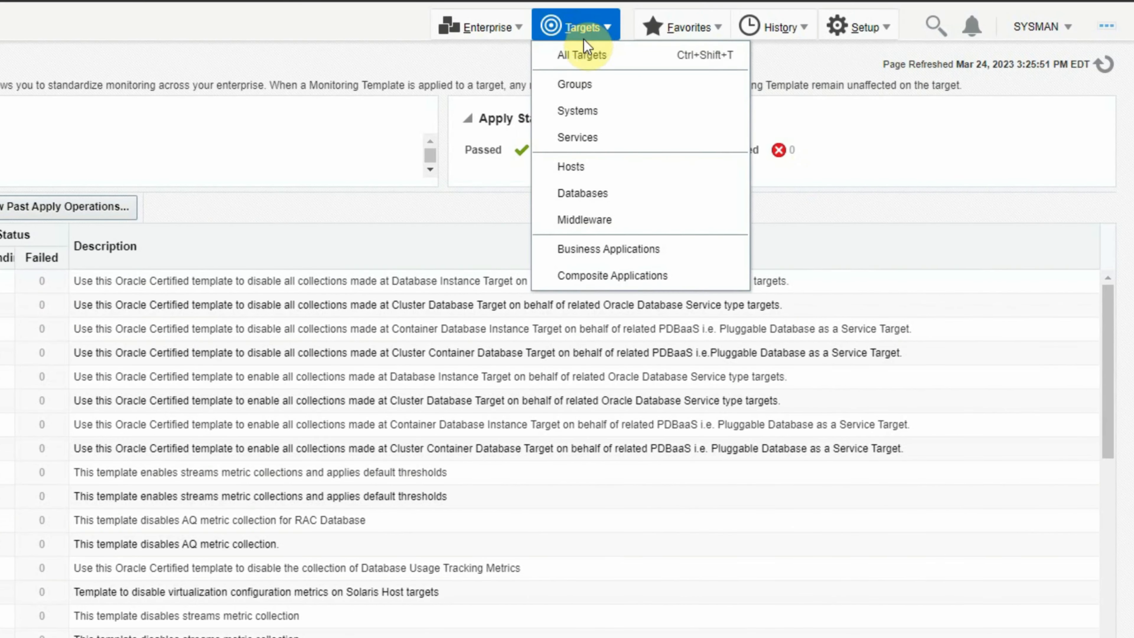
{"action": "left_click", "coordinate": [583, 55]}
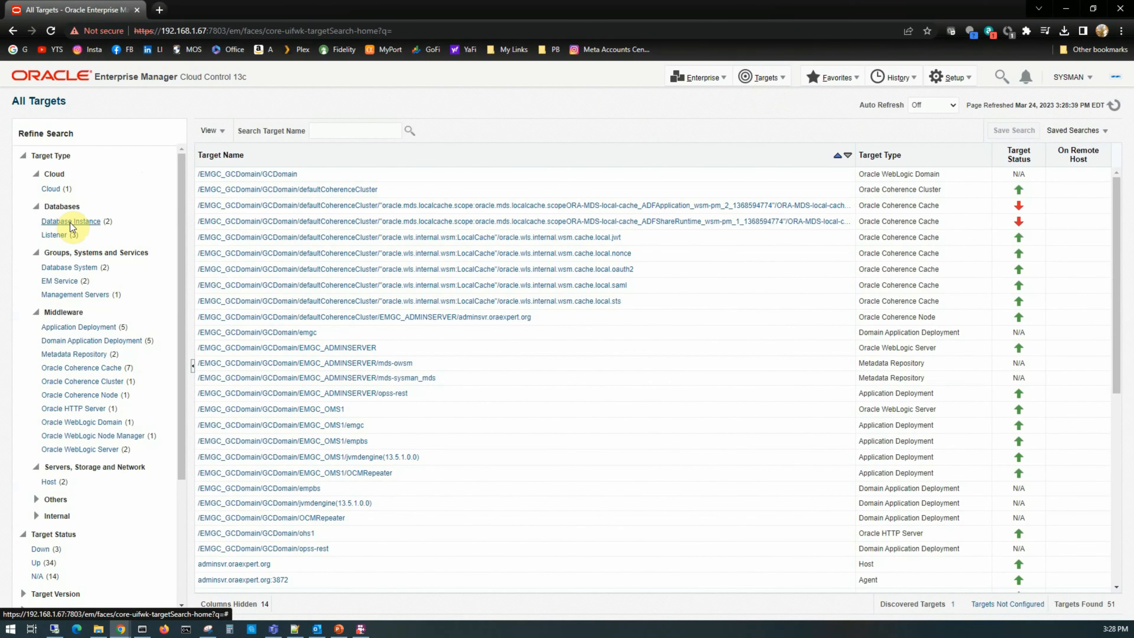
{"action": "left_click", "coordinate": [68, 221]}
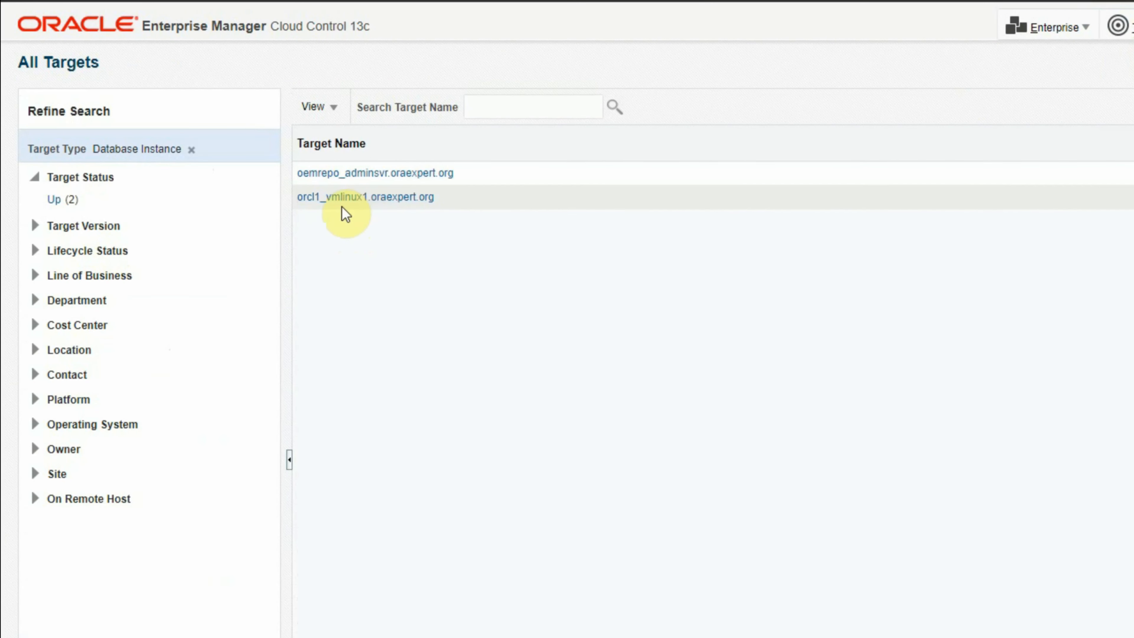
Open the Metric and Collection Settings of the orcl1_vmlinux1.oraexpert.org database instance.
{"action": "left_click", "coordinate": [367, 197]}
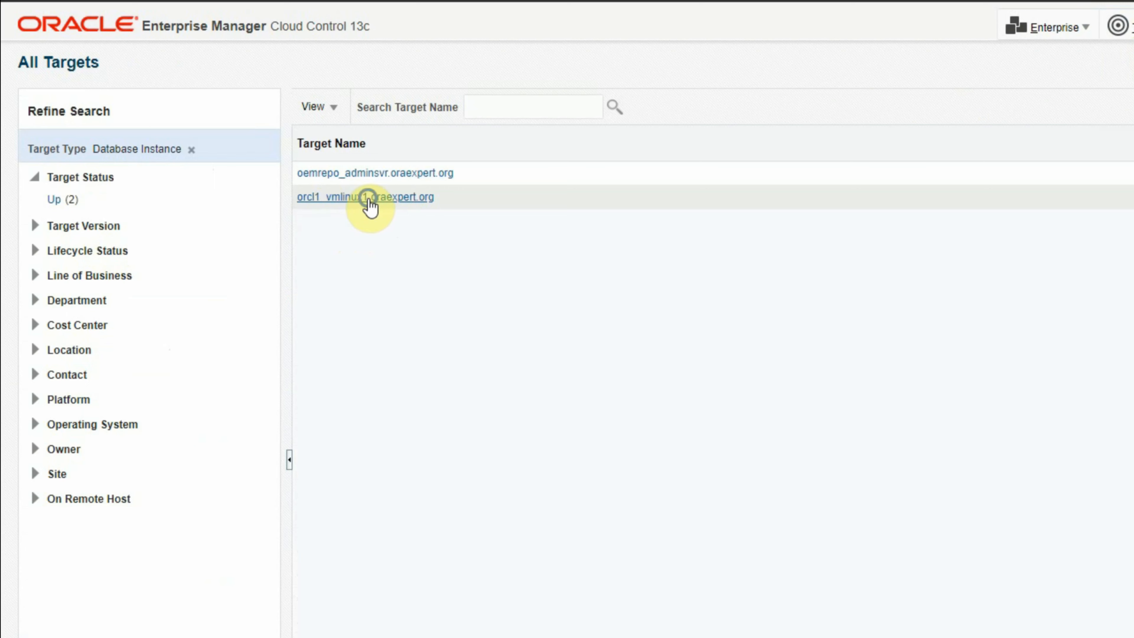
{"action": "right_click", "coordinate": [370, 208]}
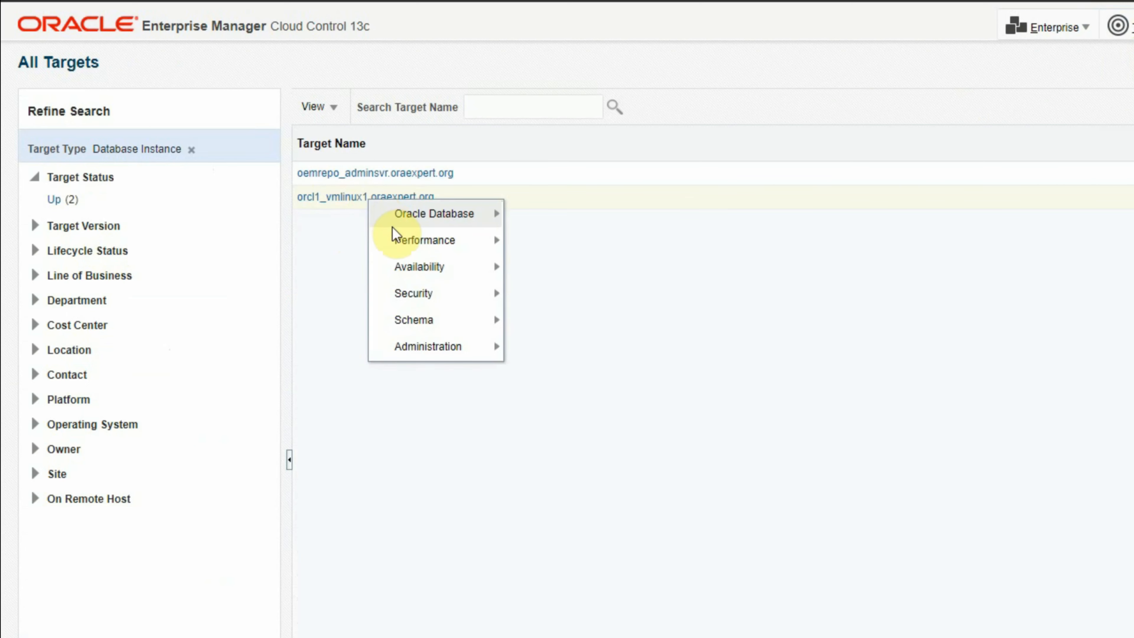
{"action": "mouse_move", "coordinate": [416, 219]}
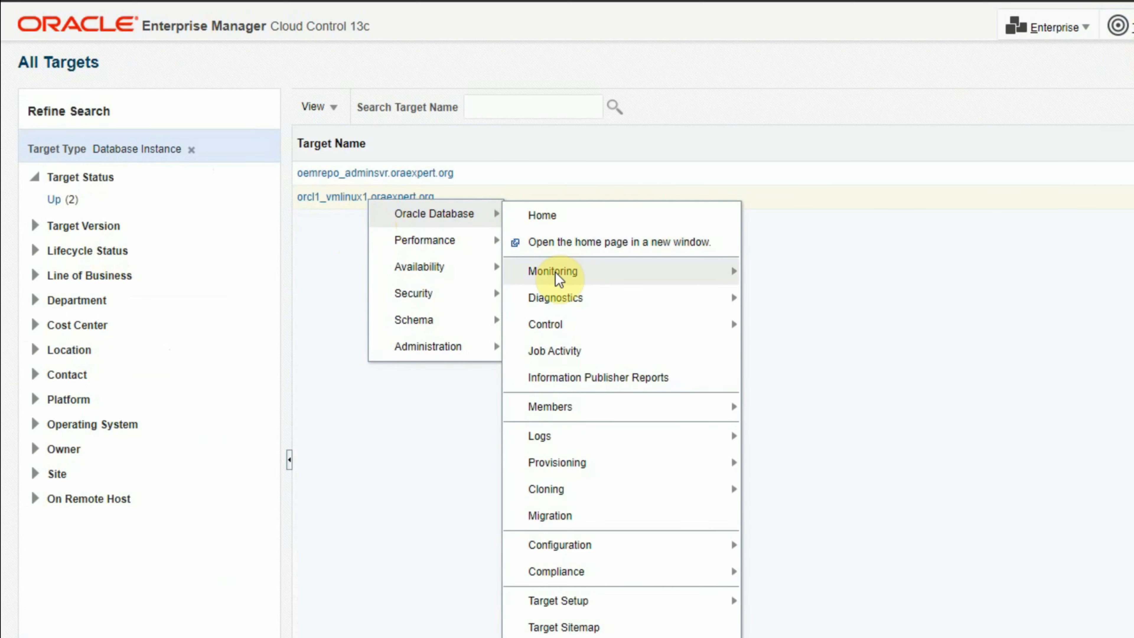
{"action": "mouse_move", "coordinate": [560, 278]}
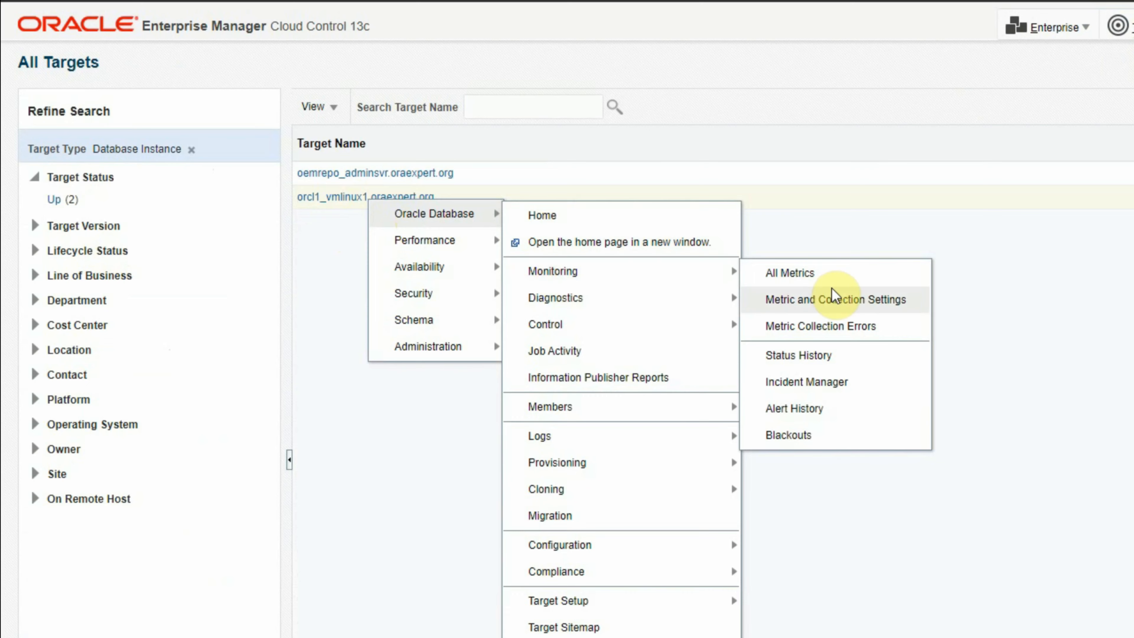
{"action": "left_click", "coordinate": [861, 299]}
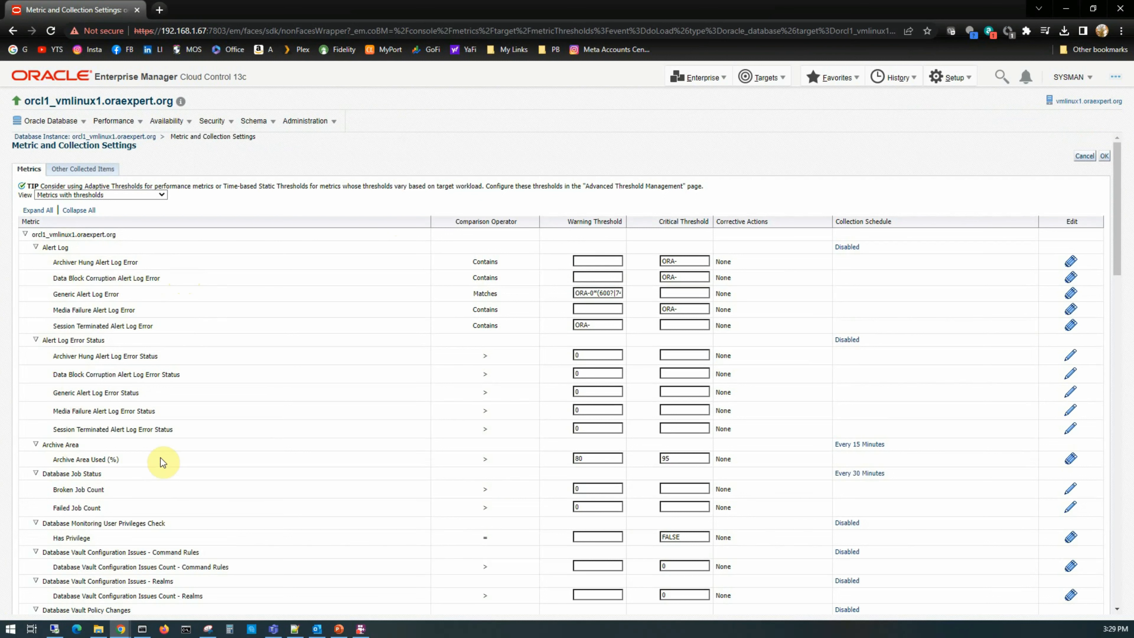
Set the Tablespace Space Used (%) warning threshold to 80 and its critical threshold to 95 under Tablespaces Full.
{"action": "scroll", "coordinate": [160, 460], "scroll_direction": "down", "scroll_amount": 8}
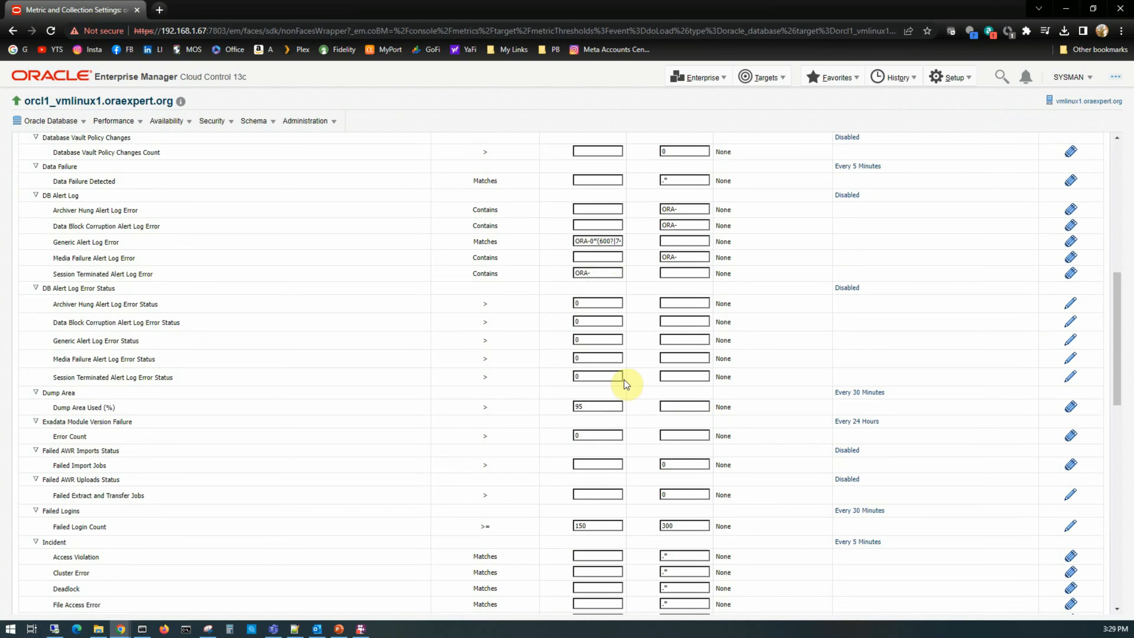
{"action": "scroll", "coordinate": [598, 473], "scroll_direction": "down", "scroll_amount": 5}
{"action": "scroll", "coordinate": [595, 473], "scroll_direction": "up", "scroll_amount": 10}
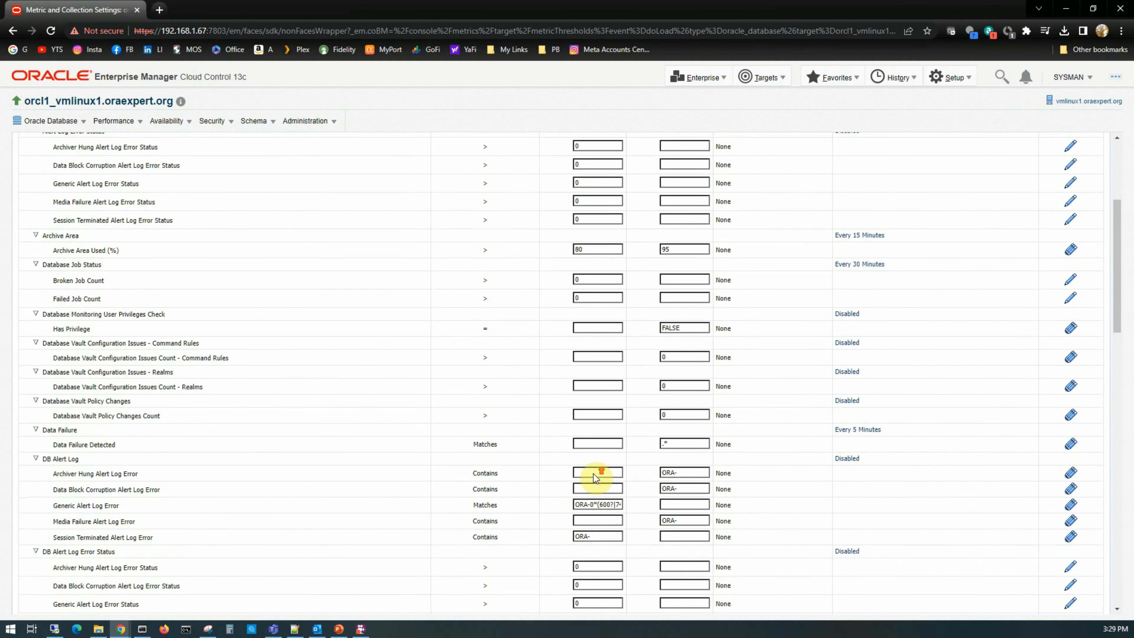
{"action": "scroll", "coordinate": [593, 473], "scroll_direction": "up", "scroll_amount": 4}
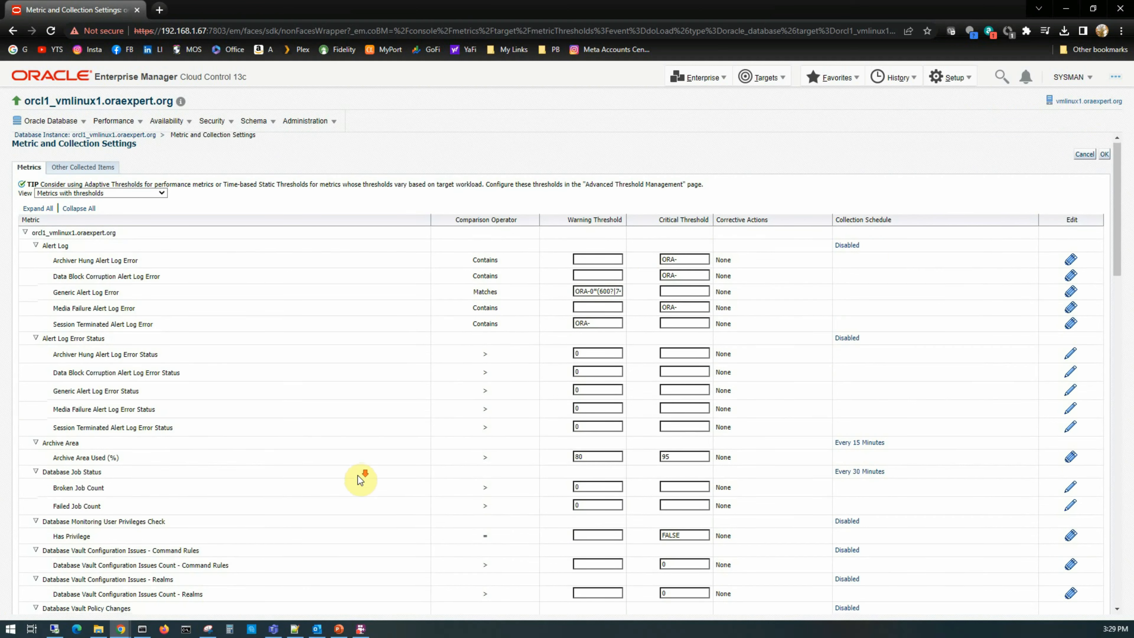
{"action": "scroll", "coordinate": [362, 476], "scroll_direction": "down", "scroll_amount": 15}
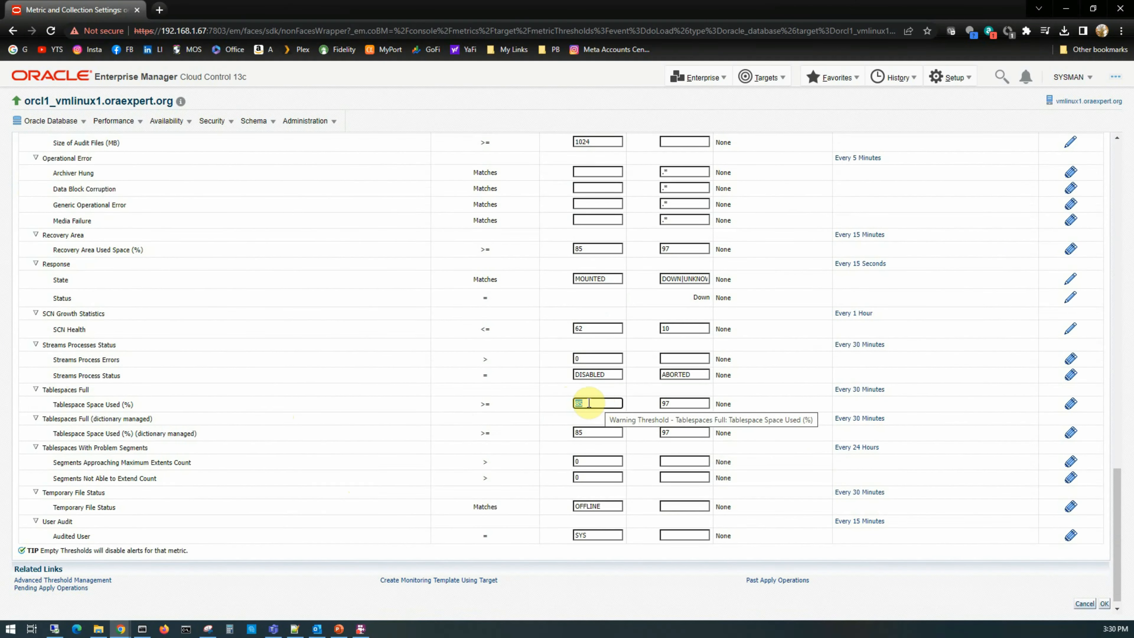
{"action": "left_click", "coordinate": [588, 404]}
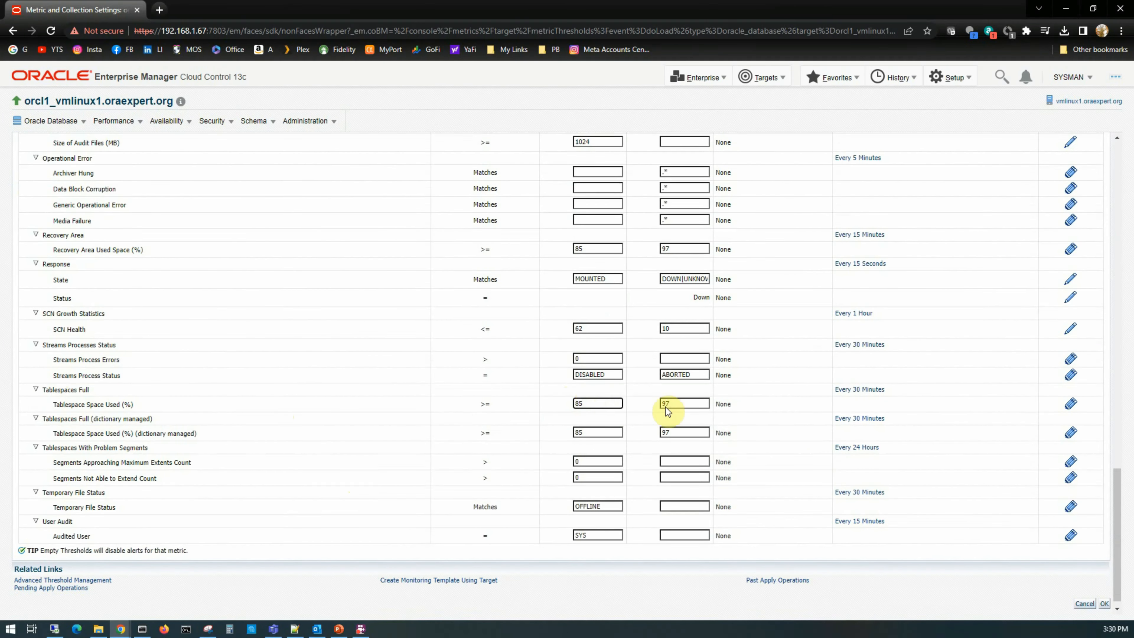
{"action": "double_click", "coordinate": [590, 367]}
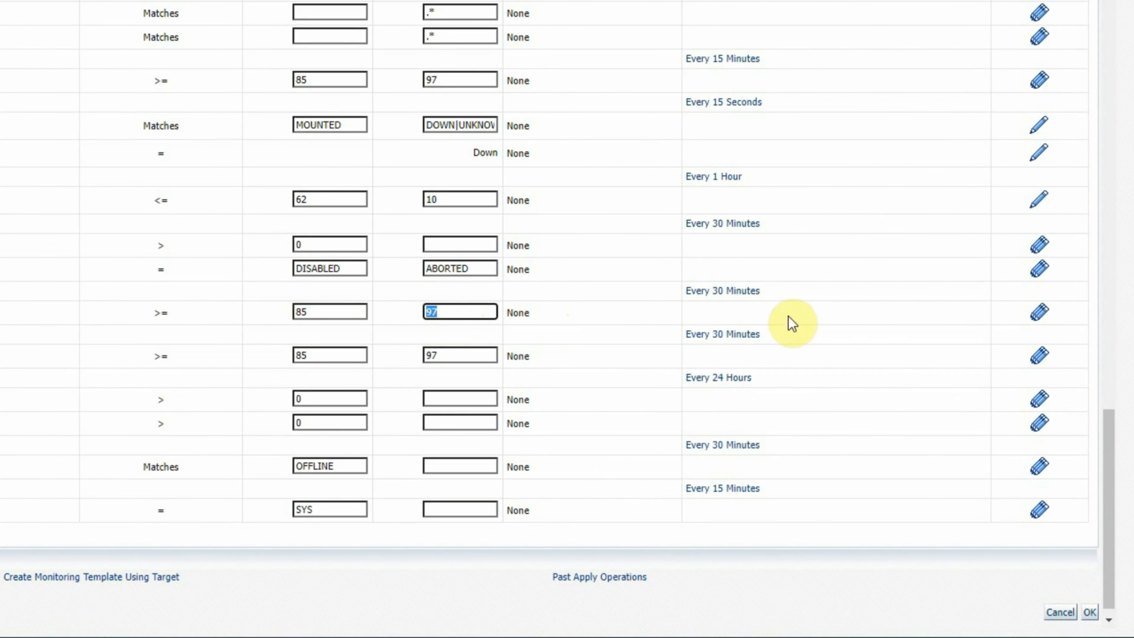
{"action": "left_click", "coordinate": [333, 312]}
{"action": "left_click_drag", "start_coordinate": [333, 313], "coordinate": [258, 310]}
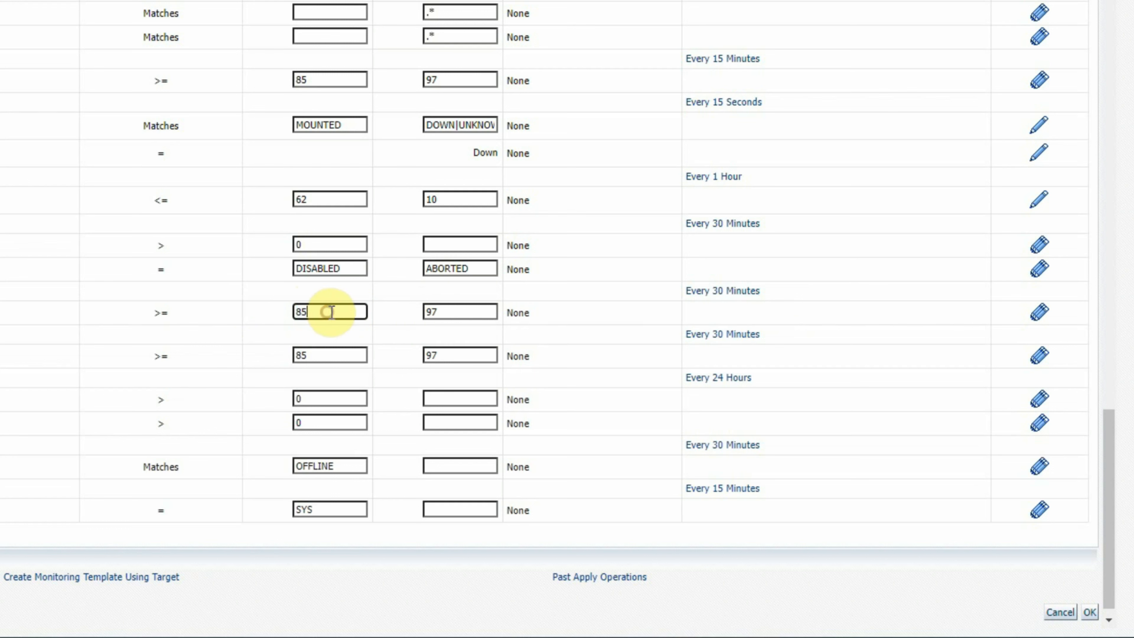
{"action": "type", "text": "80"}
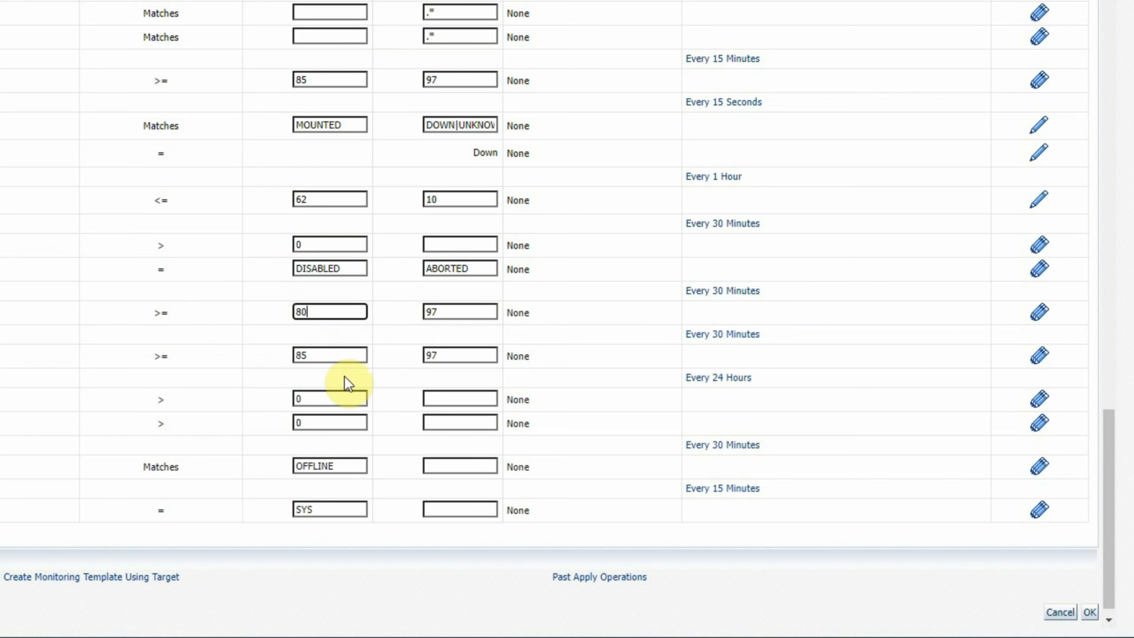
{"action": "left_click_drag", "start_coordinate": [456, 310], "coordinate": [362, 316]}
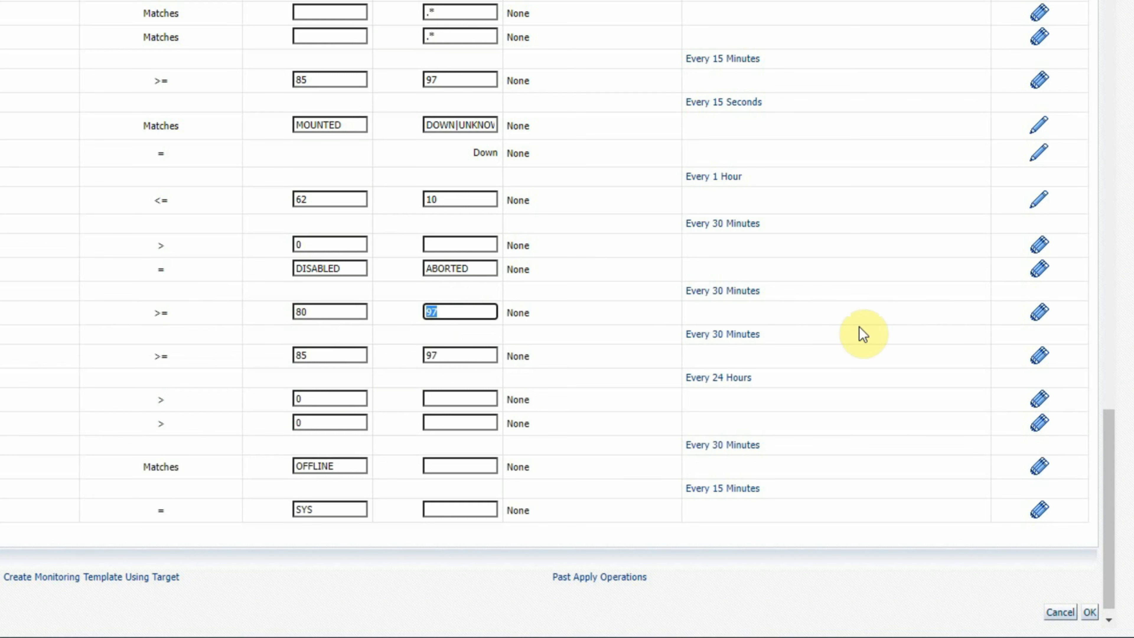
{"action": "type", "text": "95"}
Set the Tablespaces Full collection schedule to repeat every 15 minutes.
{"action": "scroll", "coordinate": [860, 328], "scroll_direction": "down", "scroll_amount": 1}
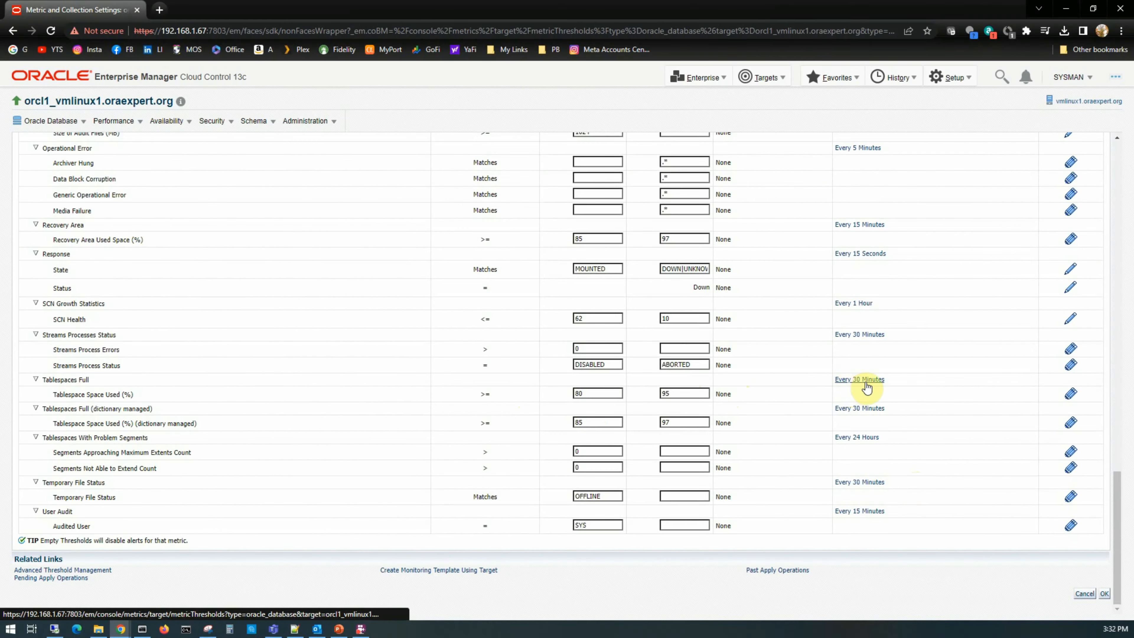
{"action": "left_click", "coordinate": [865, 383]}
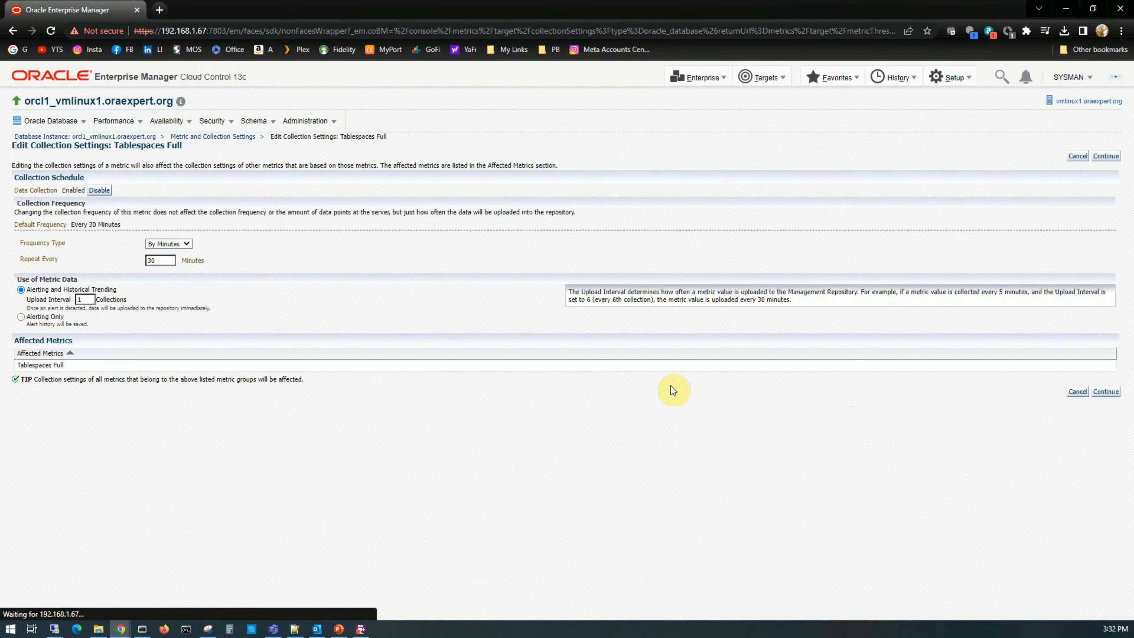
{"action": "left_click", "coordinate": [167, 262]}
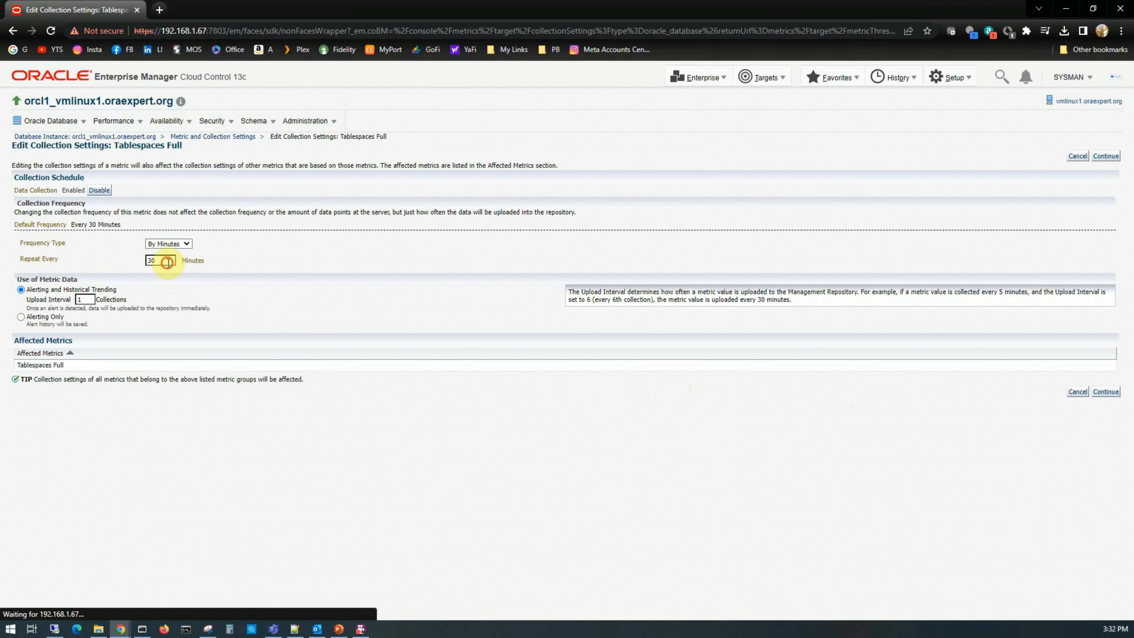
{"action": "double_click", "coordinate": [168, 262]}
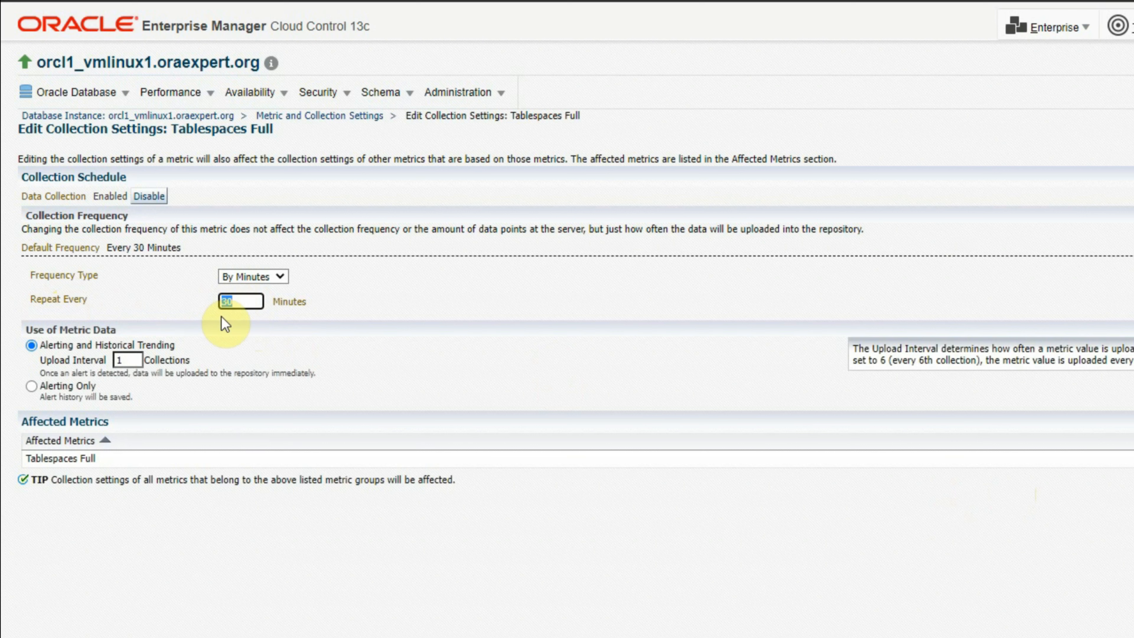
{"action": "type", "text": "15"}
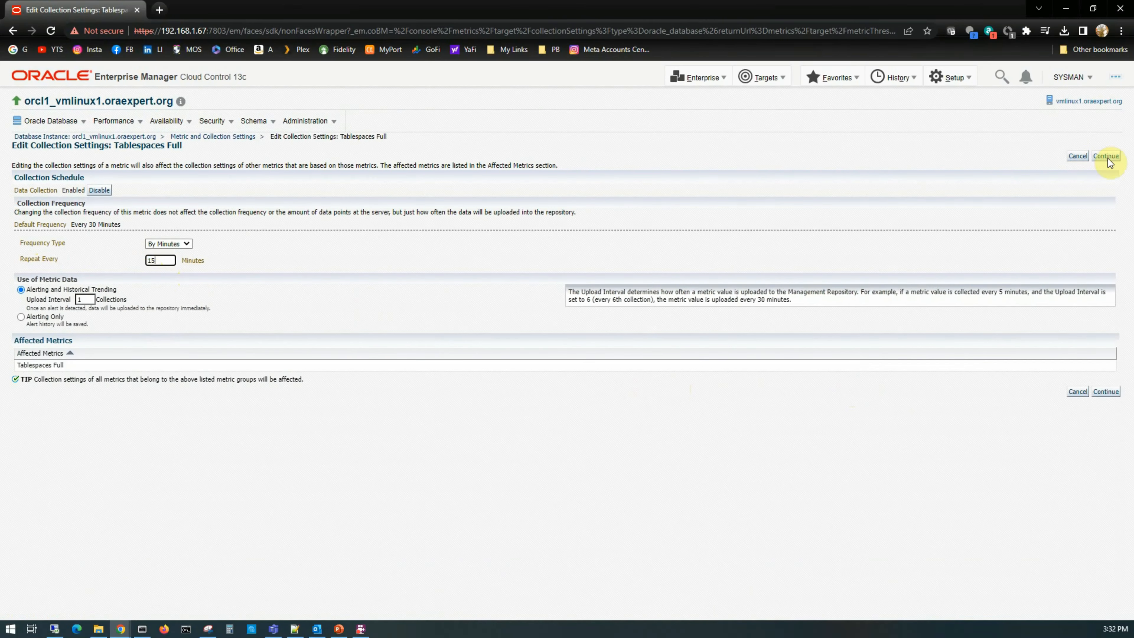
{"action": "left_click", "coordinate": [1106, 156]}
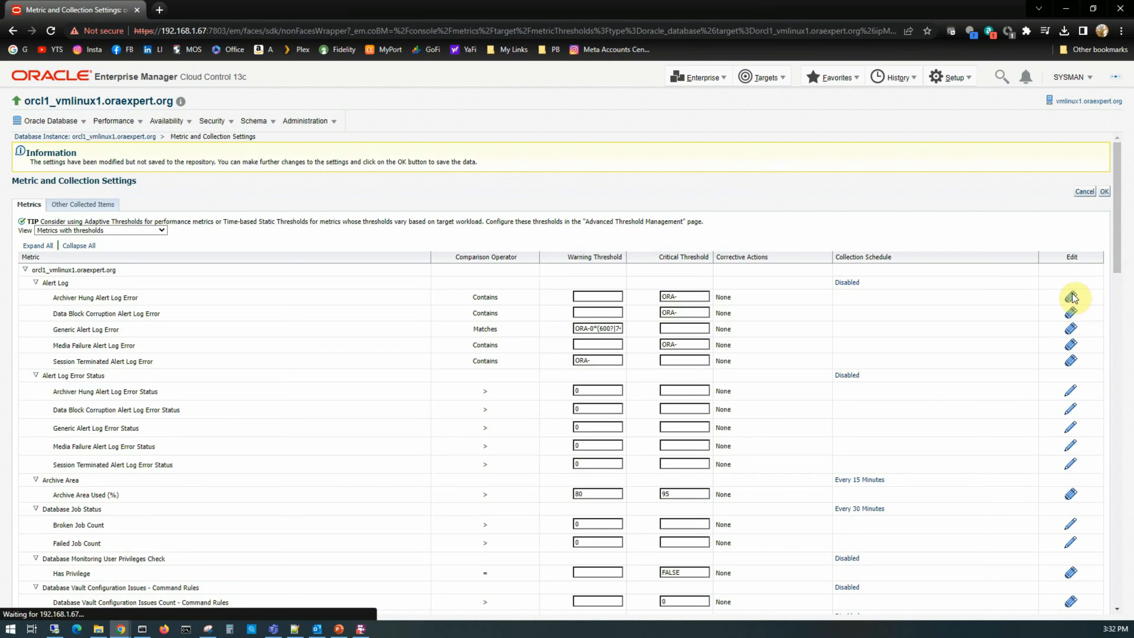
Review the edited Tablespaces Full settings and leave the metric settings without saving the changes.
{"action": "scroll", "coordinate": [1004, 393], "scroll_direction": "down", "scroll_amount": 15}
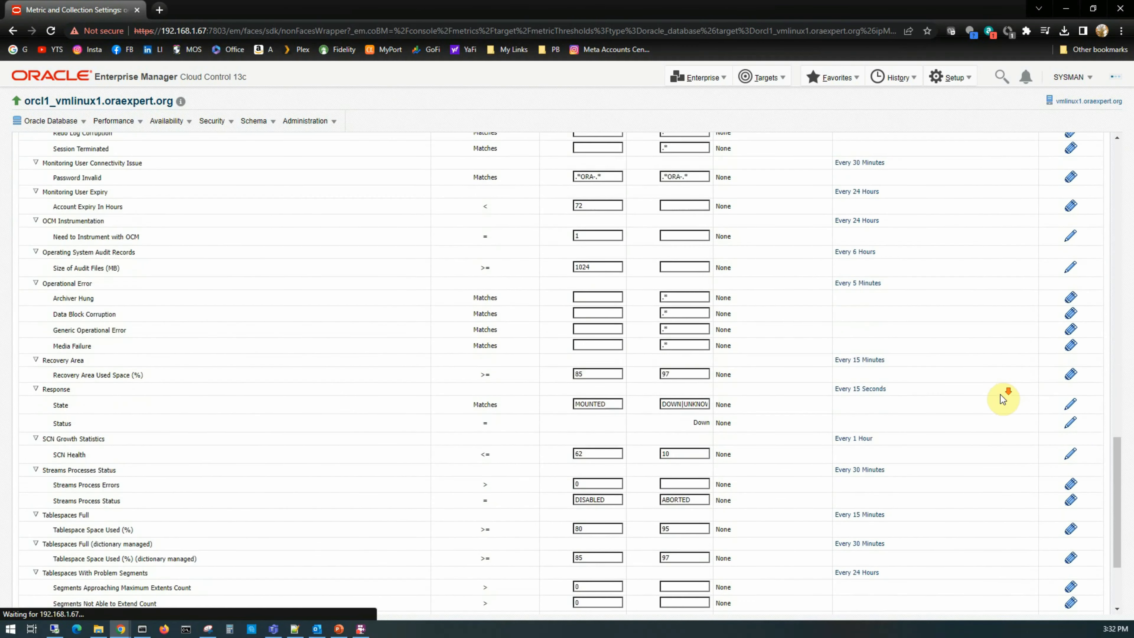
{"action": "scroll", "coordinate": [1003, 399], "scroll_direction": "down", "scroll_amount": 3}
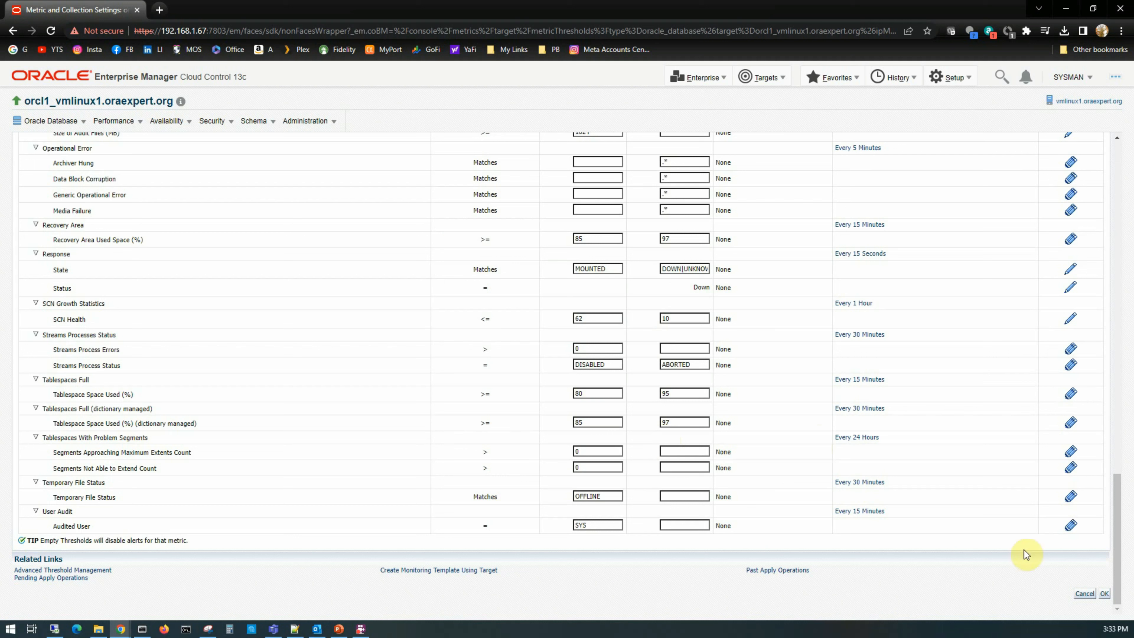
{"action": "left_click", "coordinate": [1083, 594]}
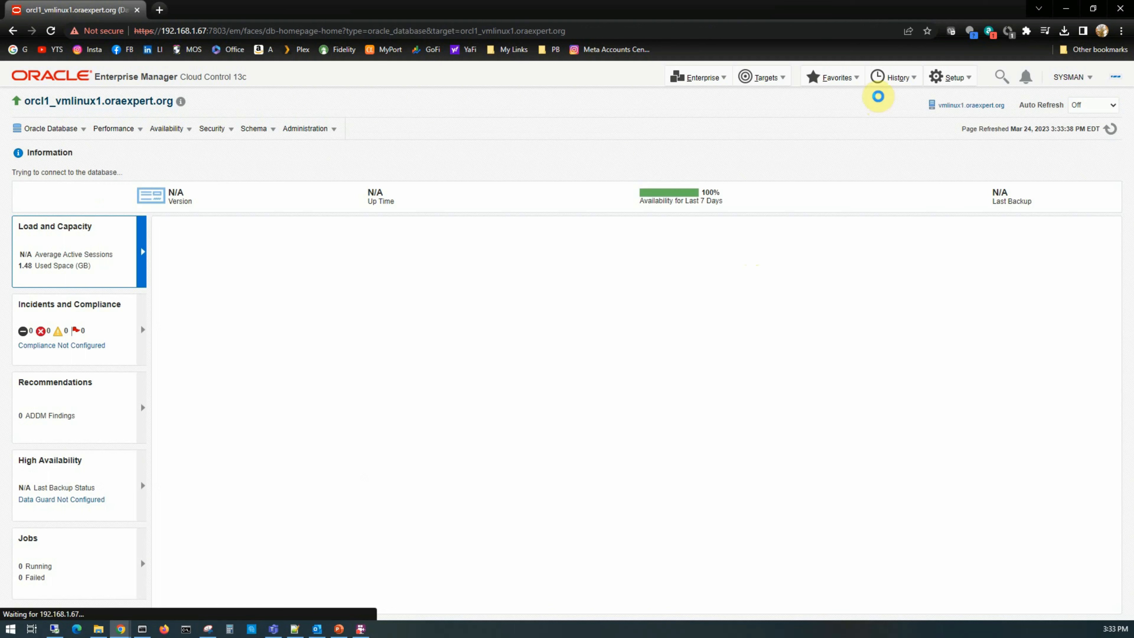
Go to the enterprise's Monitoring Templates library.
{"action": "left_click", "coordinate": [716, 80]}
{"action": "mouse_move", "coordinate": [704, 115]}
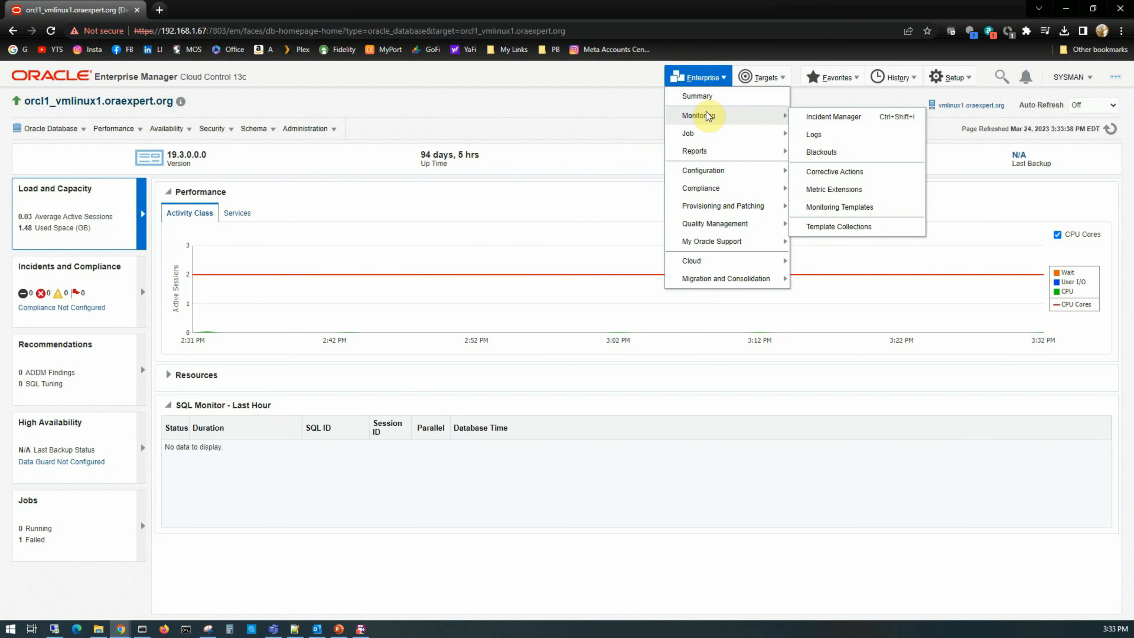
{"action": "left_click", "coordinate": [843, 208]}
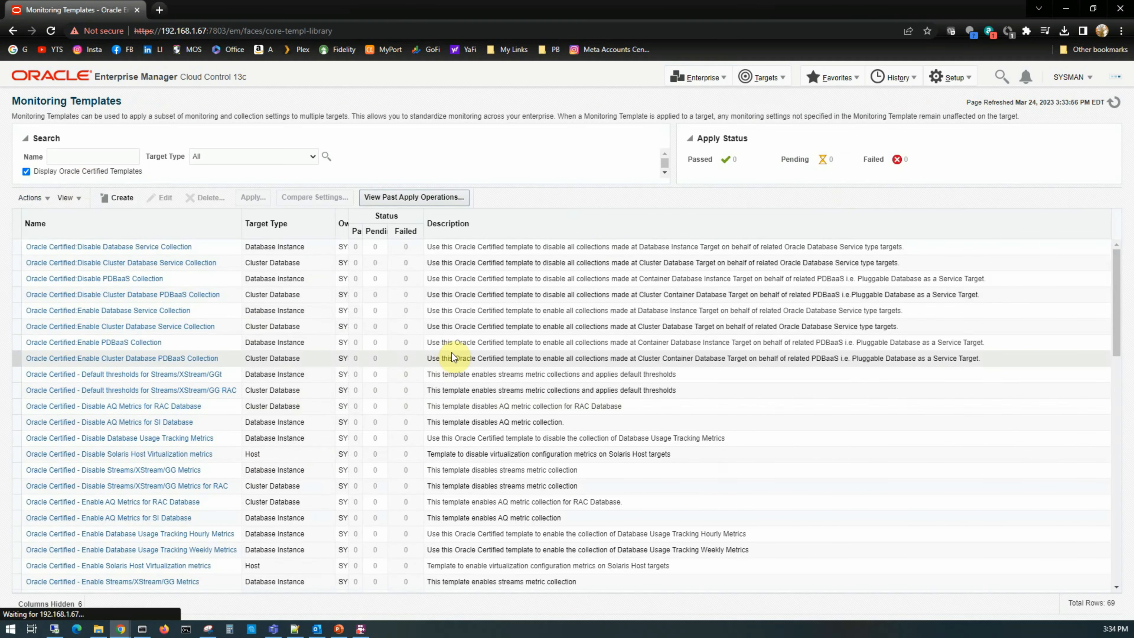
Start a new monitoring template that copies monitoring settings by target type, using the Databases category and the Database Instance type.
{"action": "left_click", "coordinate": [123, 197]}
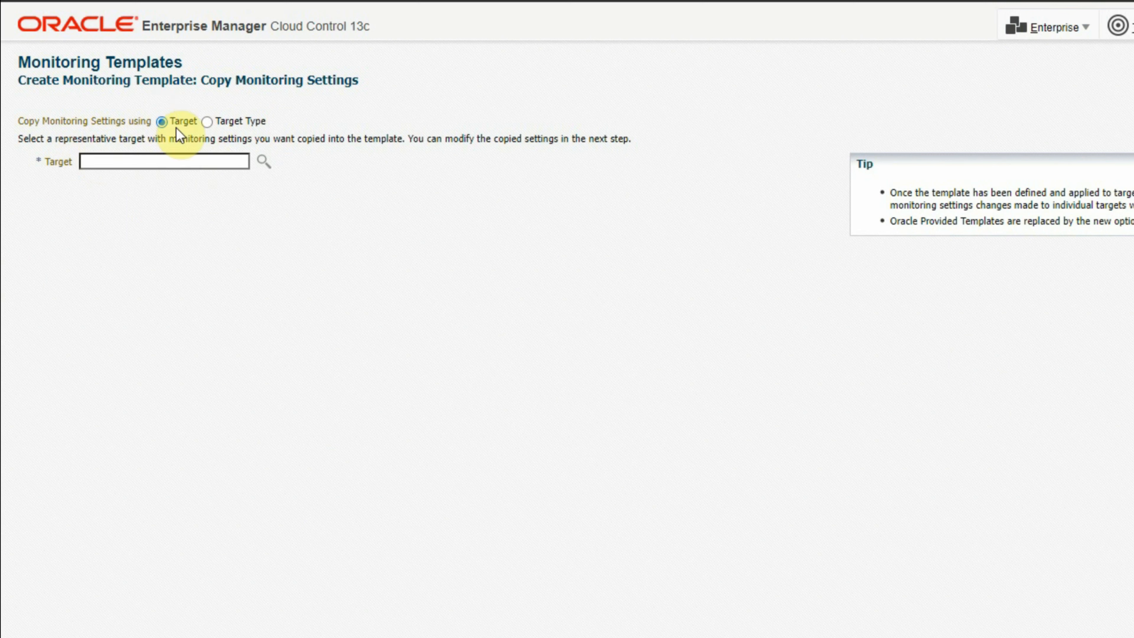
{"action": "left_click", "coordinate": [208, 124]}
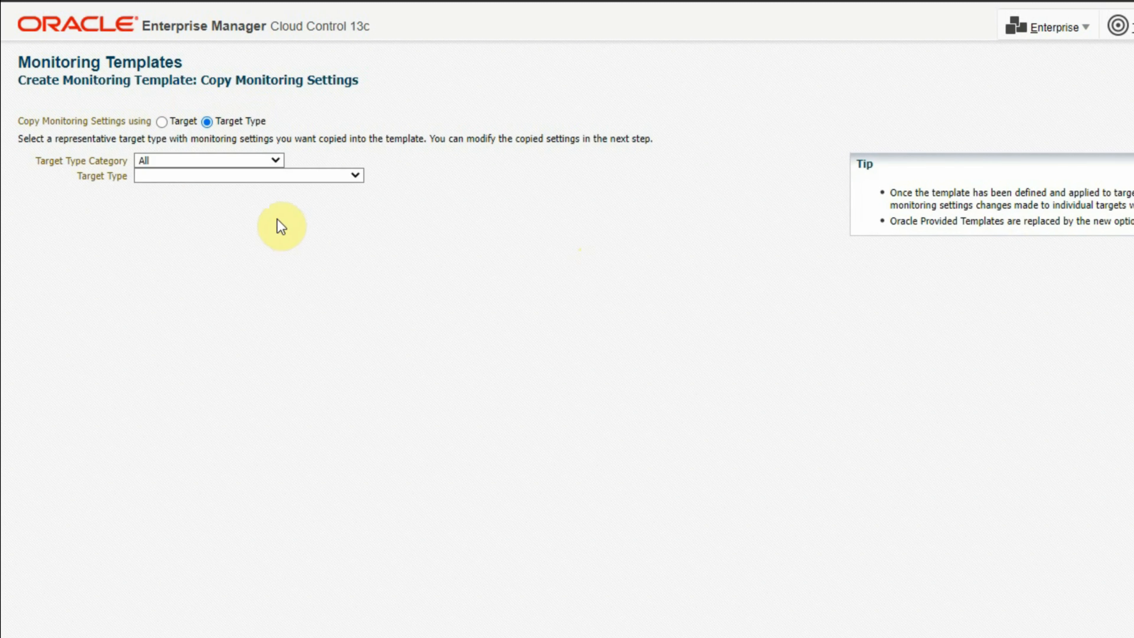
{"action": "left_click", "coordinate": [224, 162]}
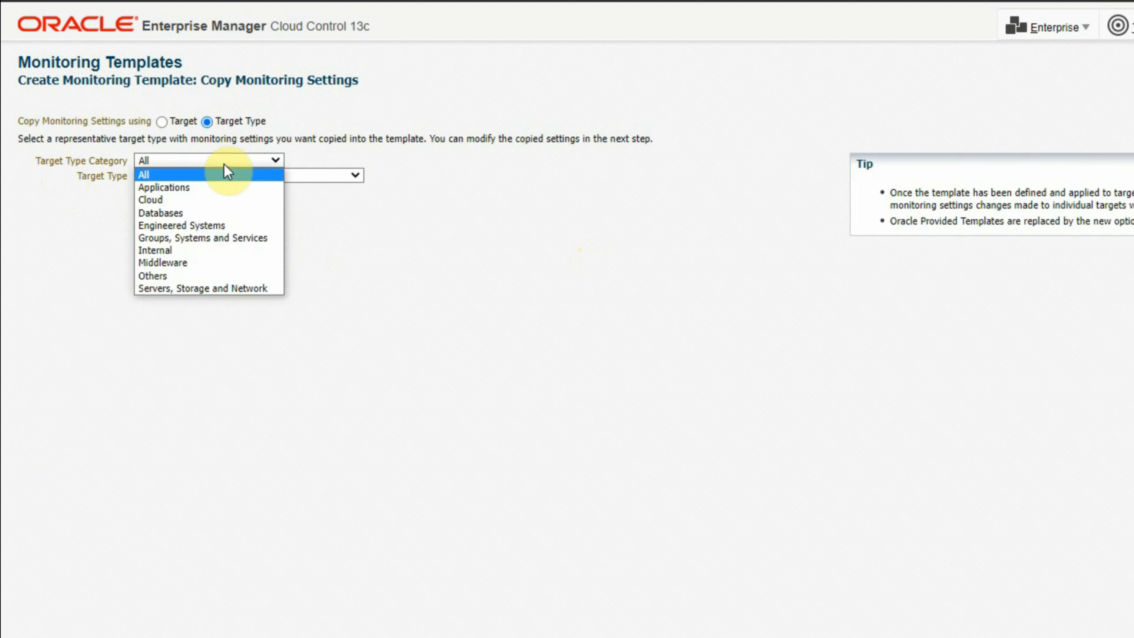
{"action": "left_click", "coordinate": [189, 213]}
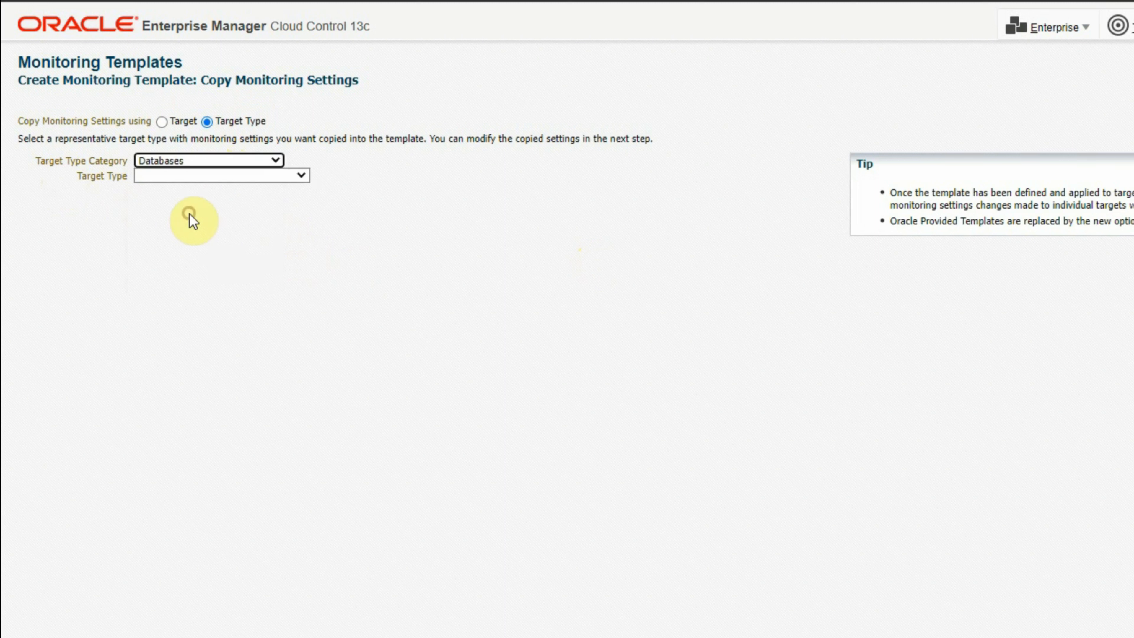
{"action": "left_click", "coordinate": [181, 176]}
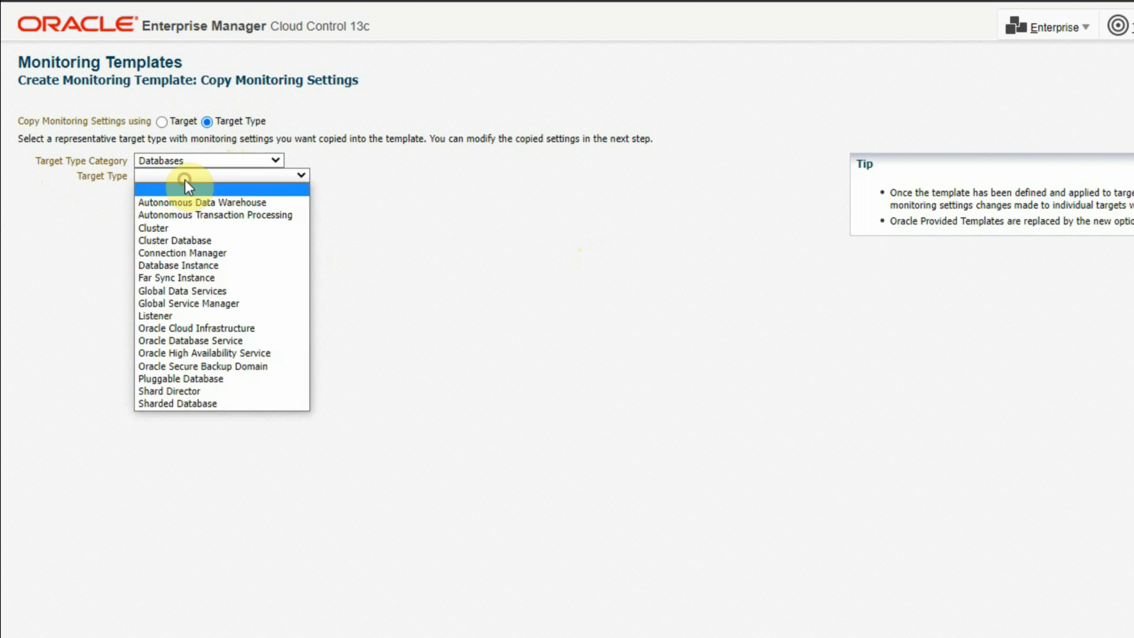
{"action": "left_click", "coordinate": [178, 264]}
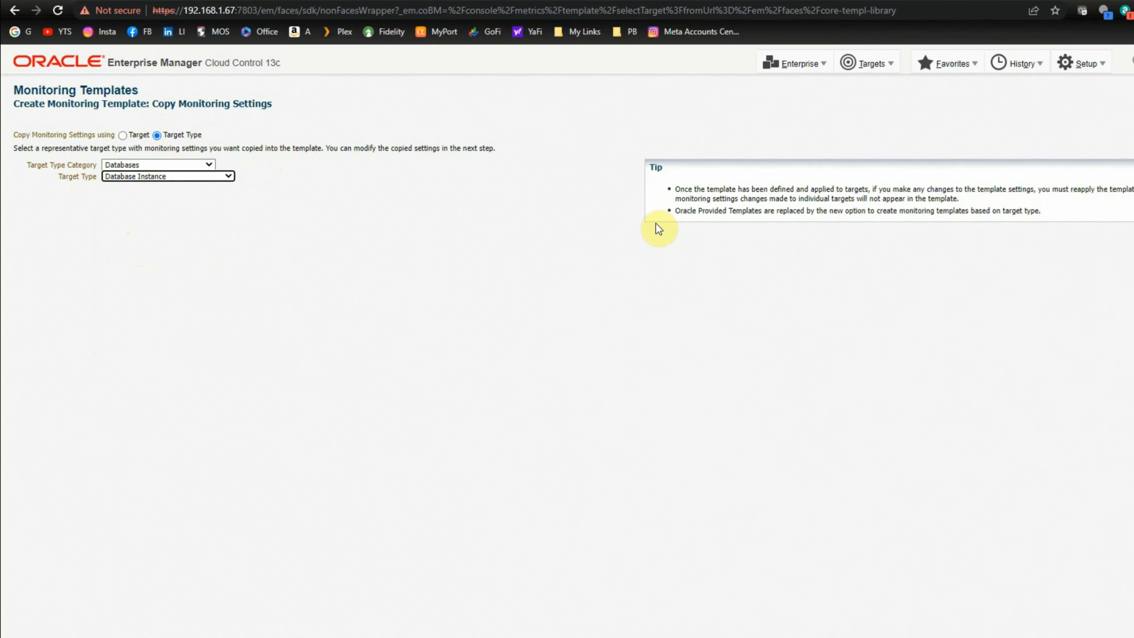
{"action": "left_click", "coordinate": [1108, 225]}
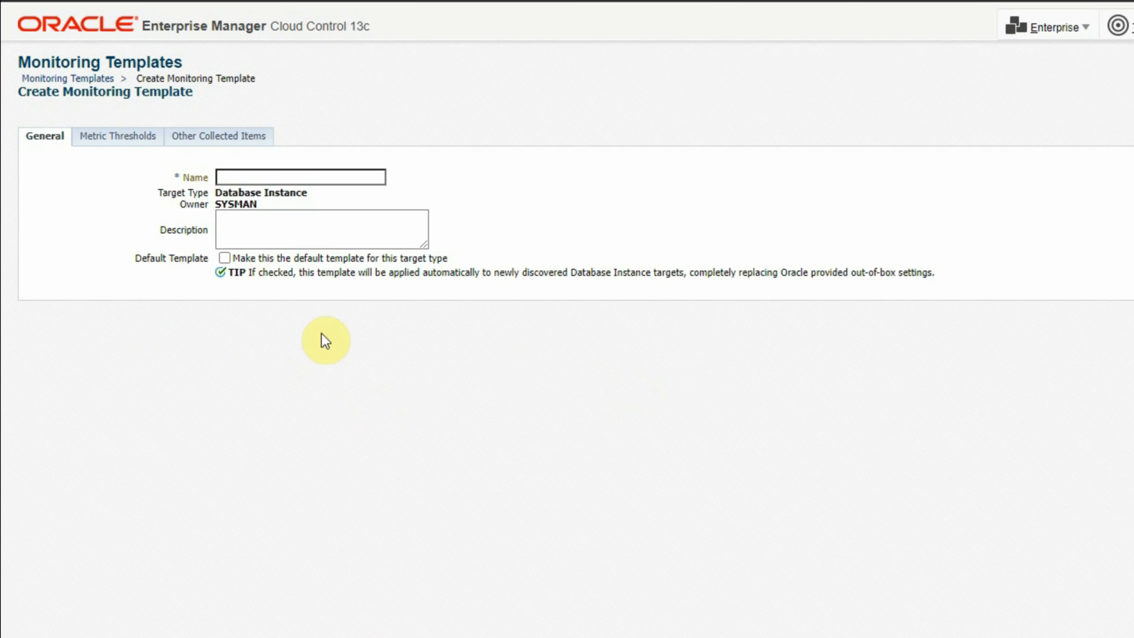
Name the new monitoring template MY_DB_TEMPLATE.
{"action": "left_click", "coordinate": [285, 176]}
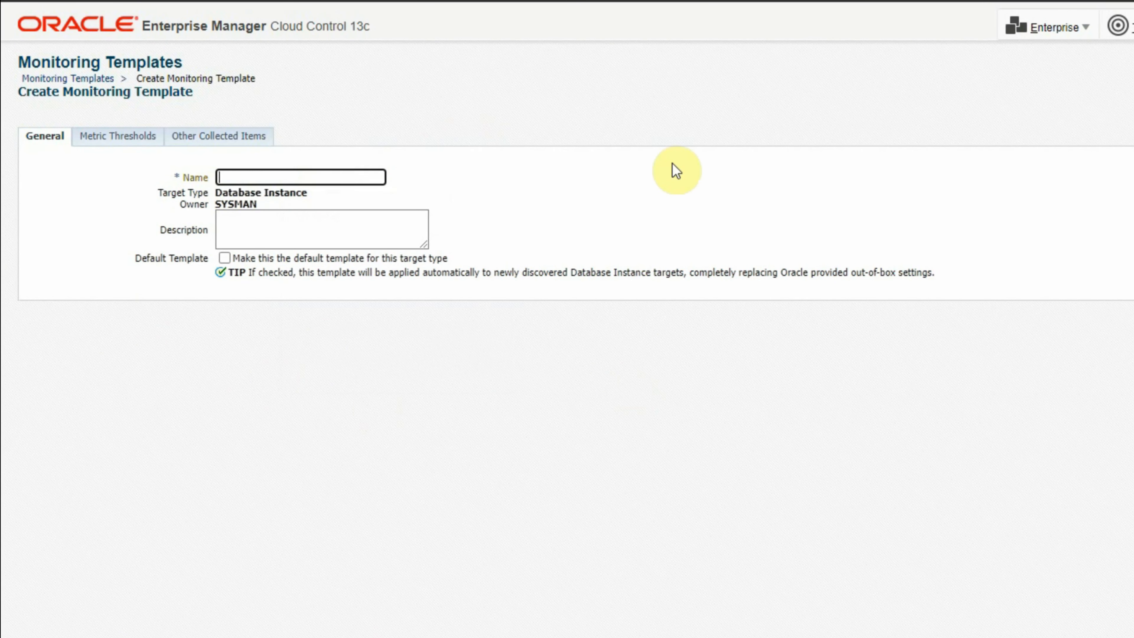
{"action": "type", "text": "MY_DB"}
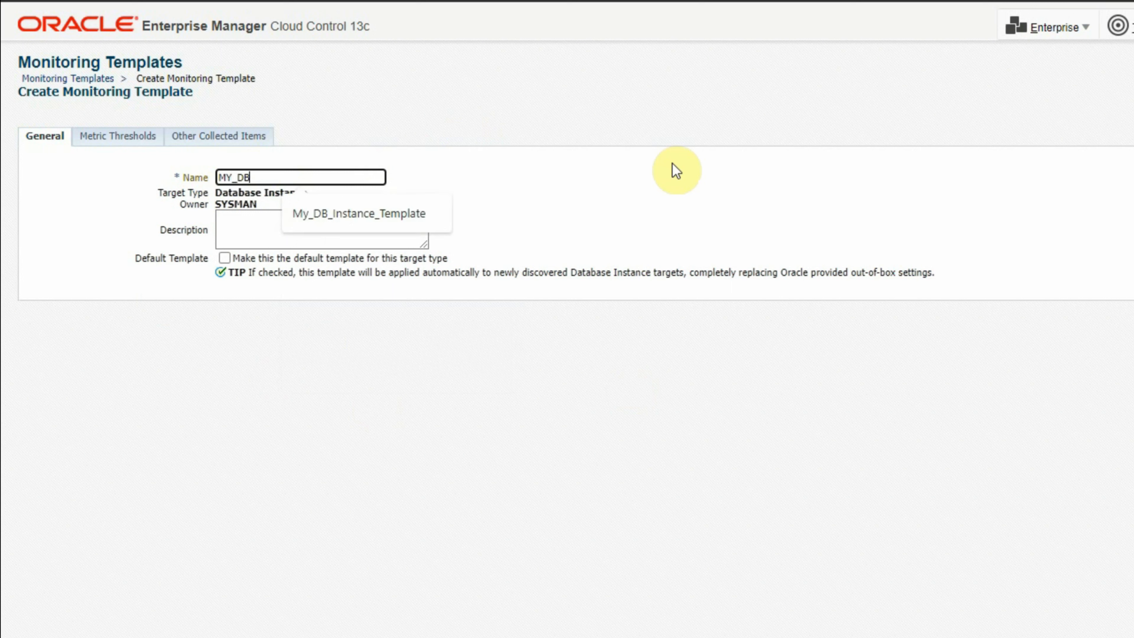
{"action": "type", "text": "_TEMPLATE"}
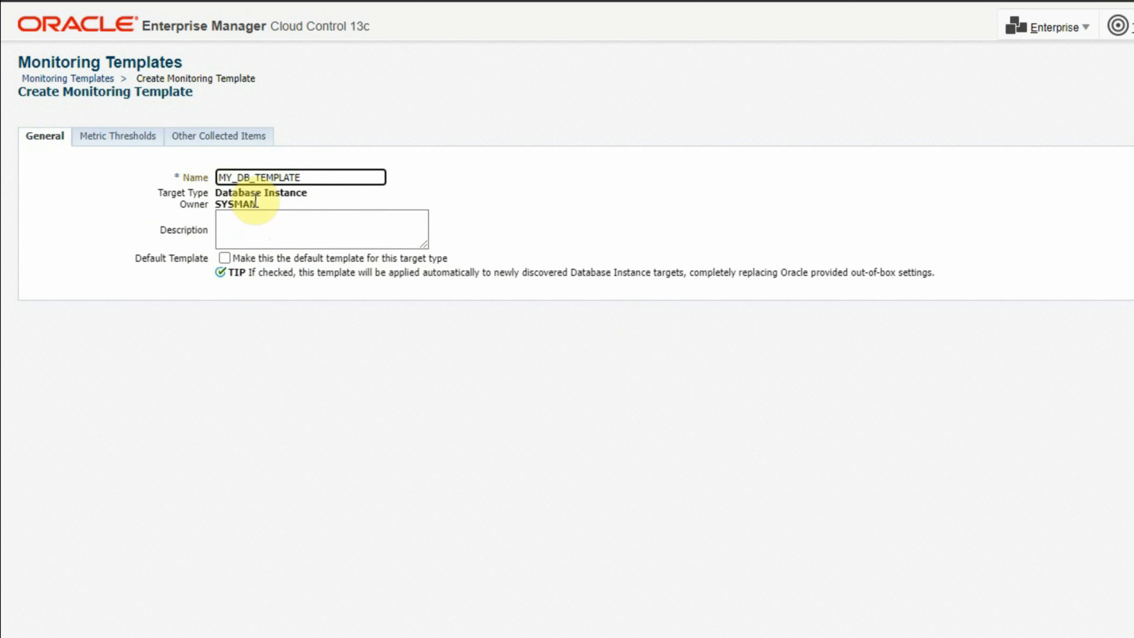
Go to the template's metric thresholds and limit the list to metrics with thresholds.
{"action": "left_click", "coordinate": [127, 144]}
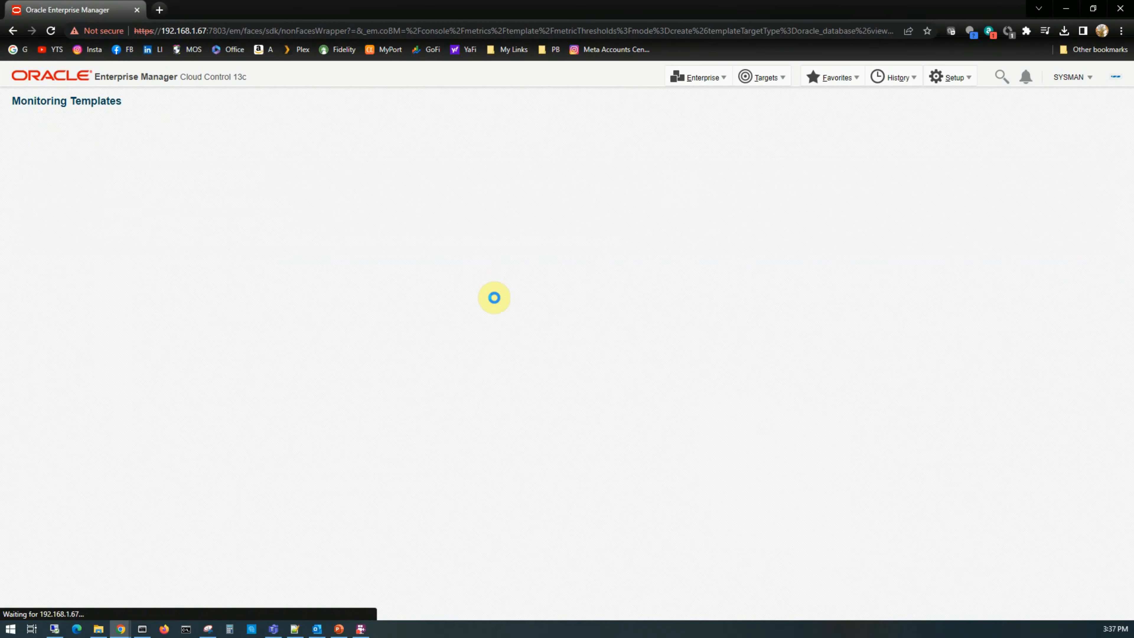
{"action": "scroll", "coordinate": [357, 442], "scroll_direction": "down", "scroll_amount": 10}
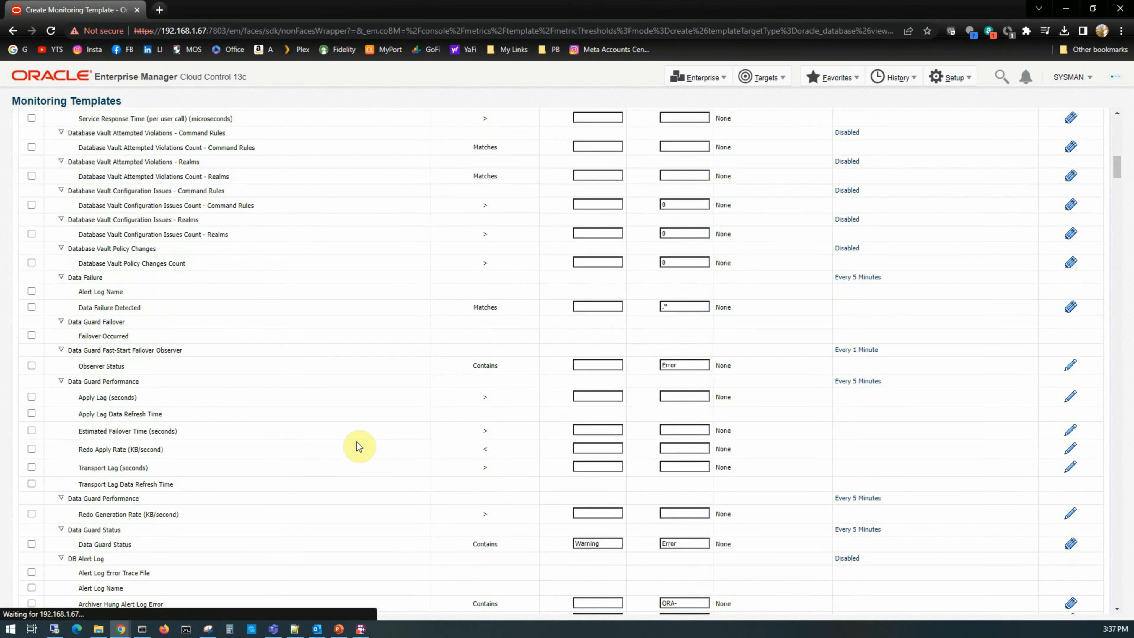
{"action": "scroll", "coordinate": [356, 441], "scroll_direction": "down", "scroll_amount": 15}
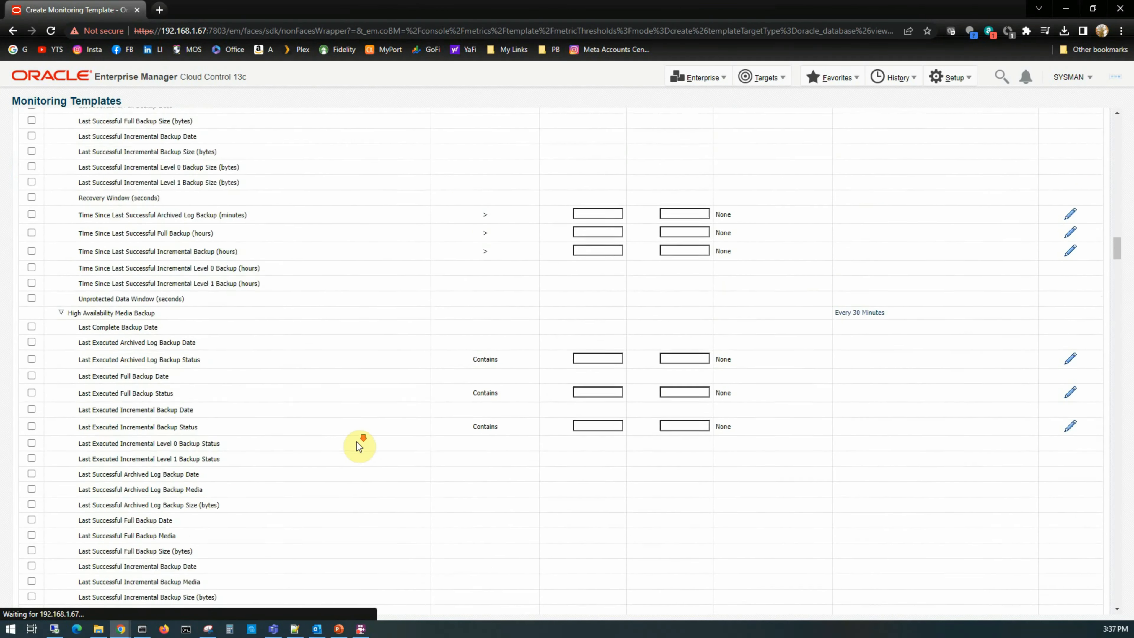
{"action": "scroll", "coordinate": [357, 441], "scroll_direction": "down", "scroll_amount": 10}
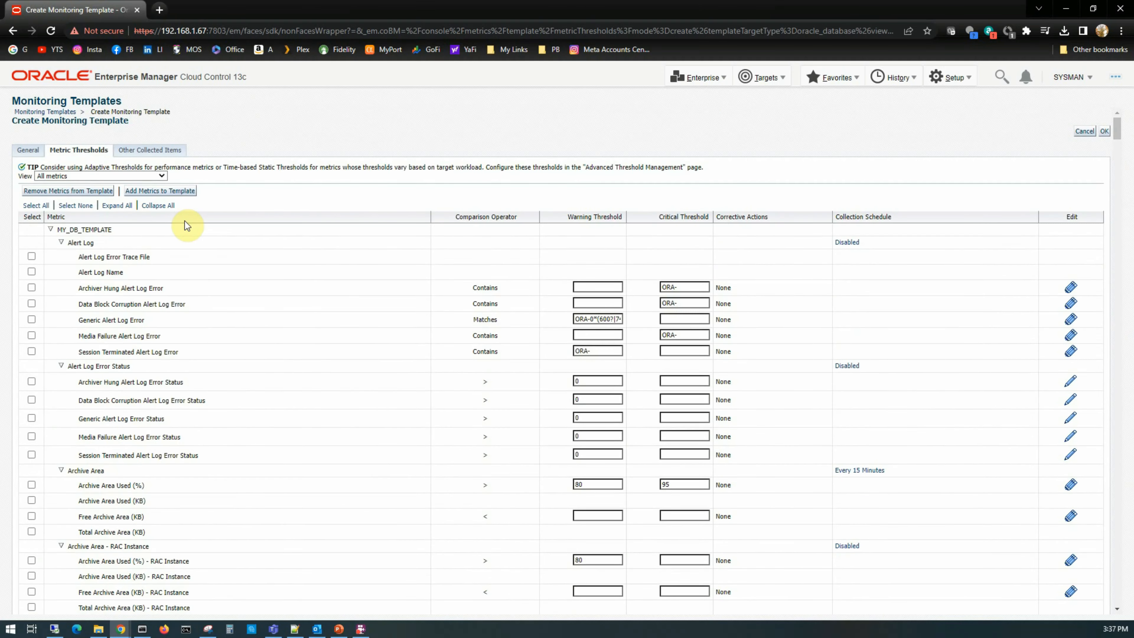
{"action": "left_click", "coordinate": [76, 175]}
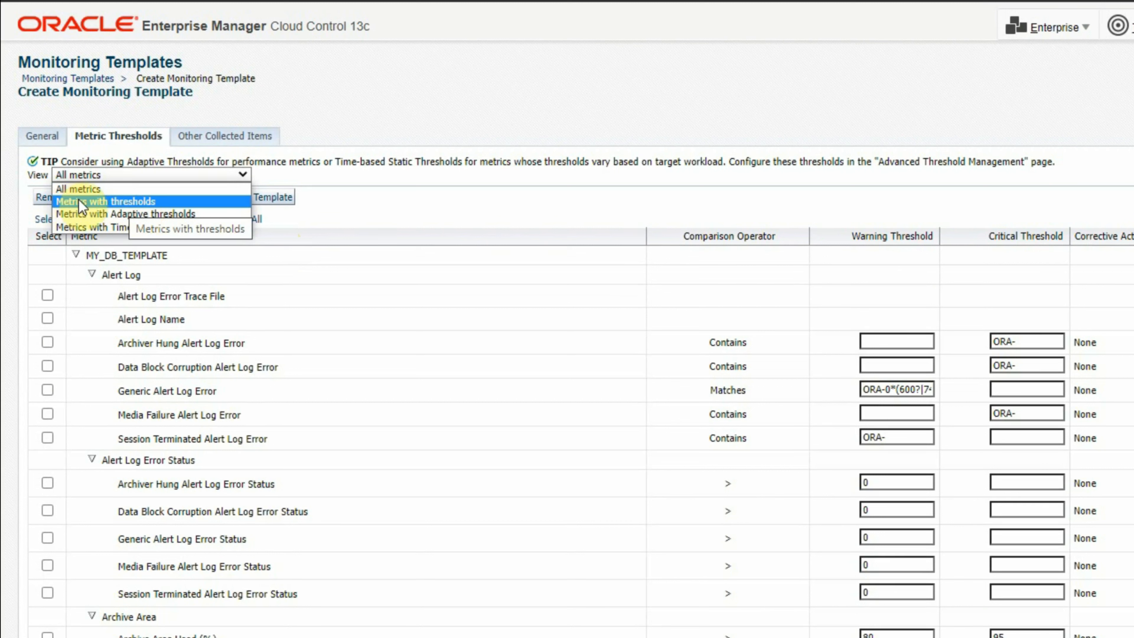
{"action": "left_click", "coordinate": [157, 203]}
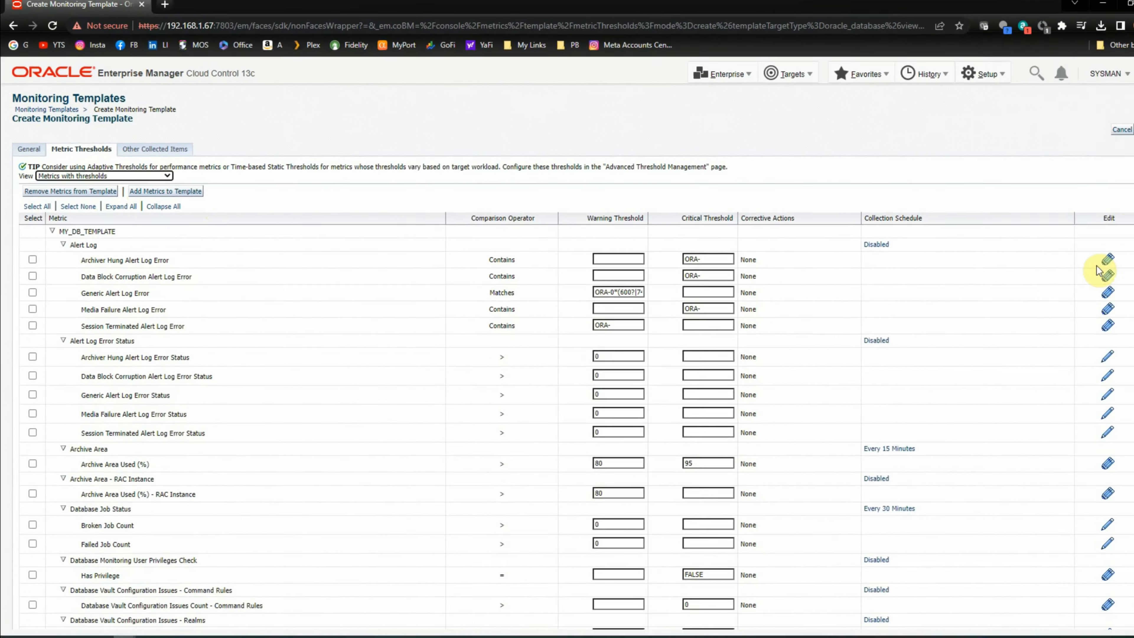
Examine the template's metrics with thresholds, from Alert Log and Archive Area through Recovery Area and Tablespaces Full.
{"action": "left_click_drag", "start_coordinate": [1121, 165], "coordinate": [1125, 192]}
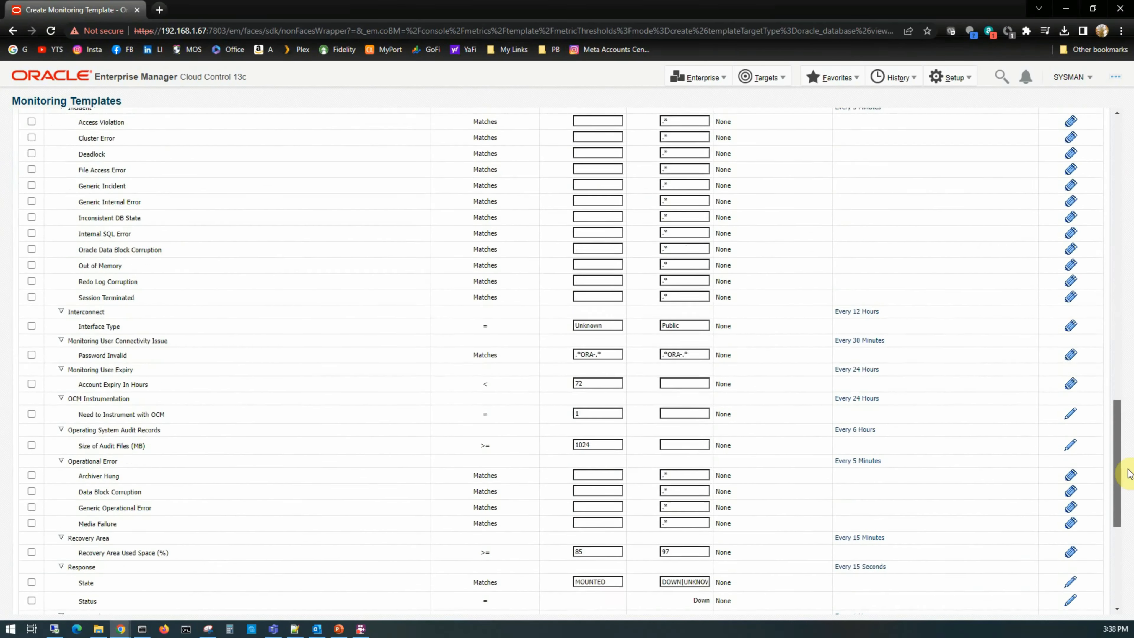
{"action": "scroll", "coordinate": [358, 436], "scroll_direction": "down", "scroll_amount": 7}
{"action": "scroll", "coordinate": [358, 436], "scroll_direction": "down", "scroll_amount": 1}
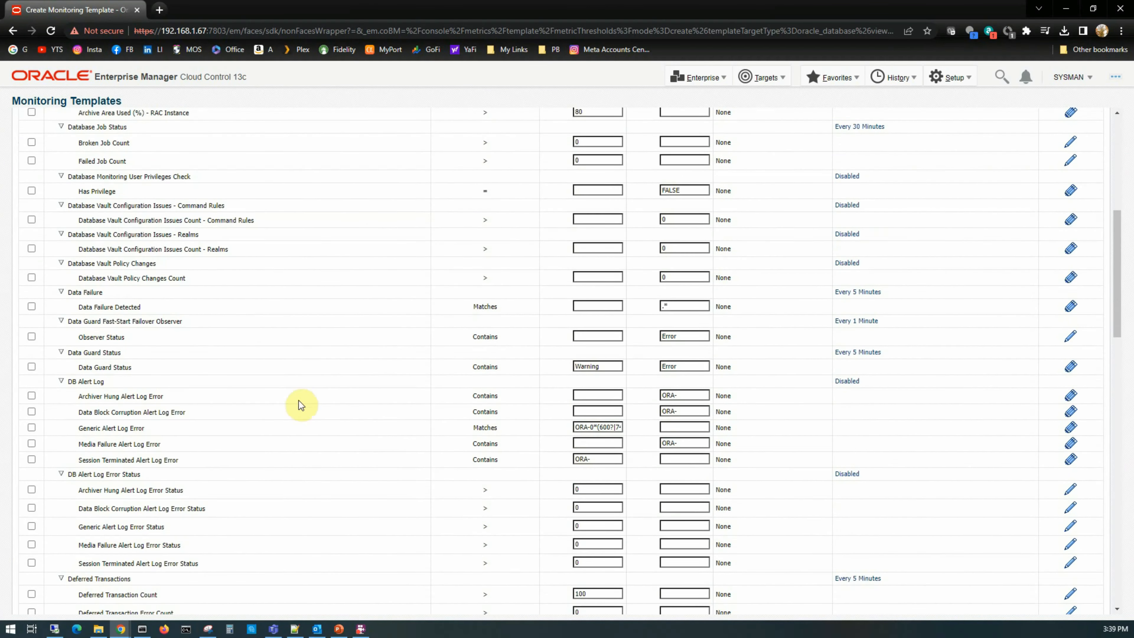
{"action": "scroll", "coordinate": [278, 398], "scroll_direction": "down", "scroll_amount": 5}
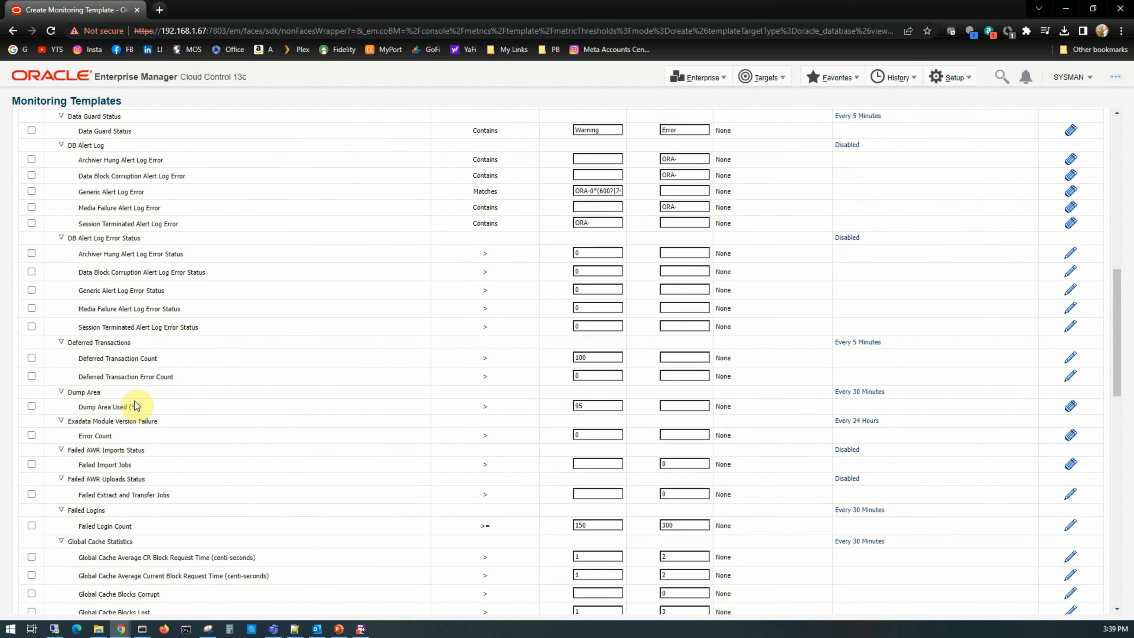
{"action": "scroll", "coordinate": [136, 405], "scroll_direction": "up", "scroll_amount": 10}
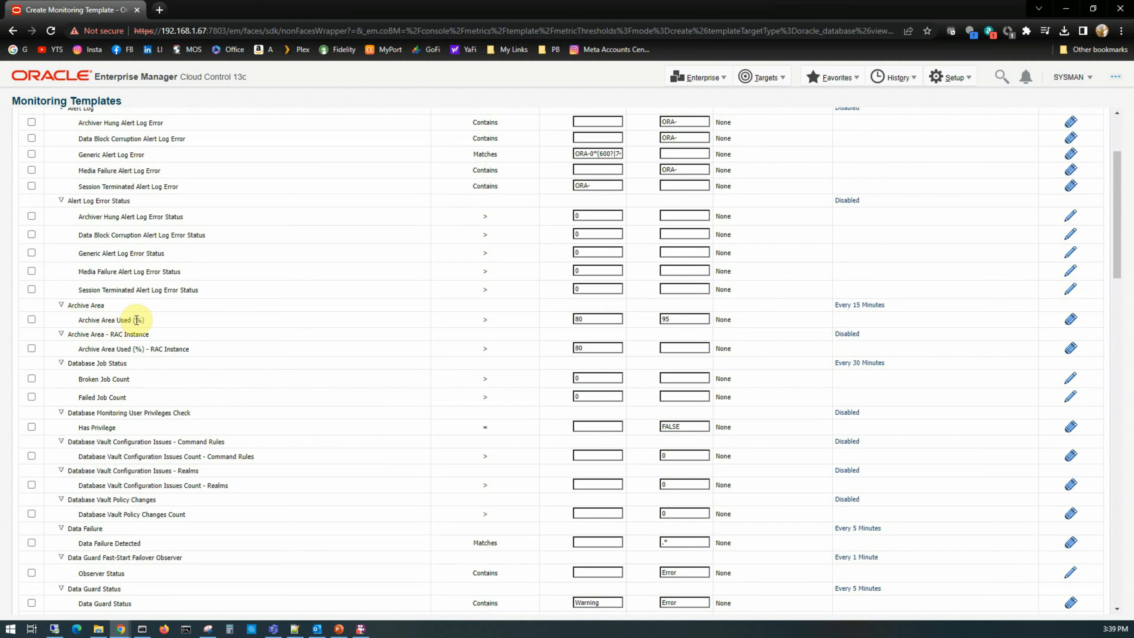
{"action": "scroll", "coordinate": [234, 408], "scroll_direction": "up", "scroll_amount": 1}
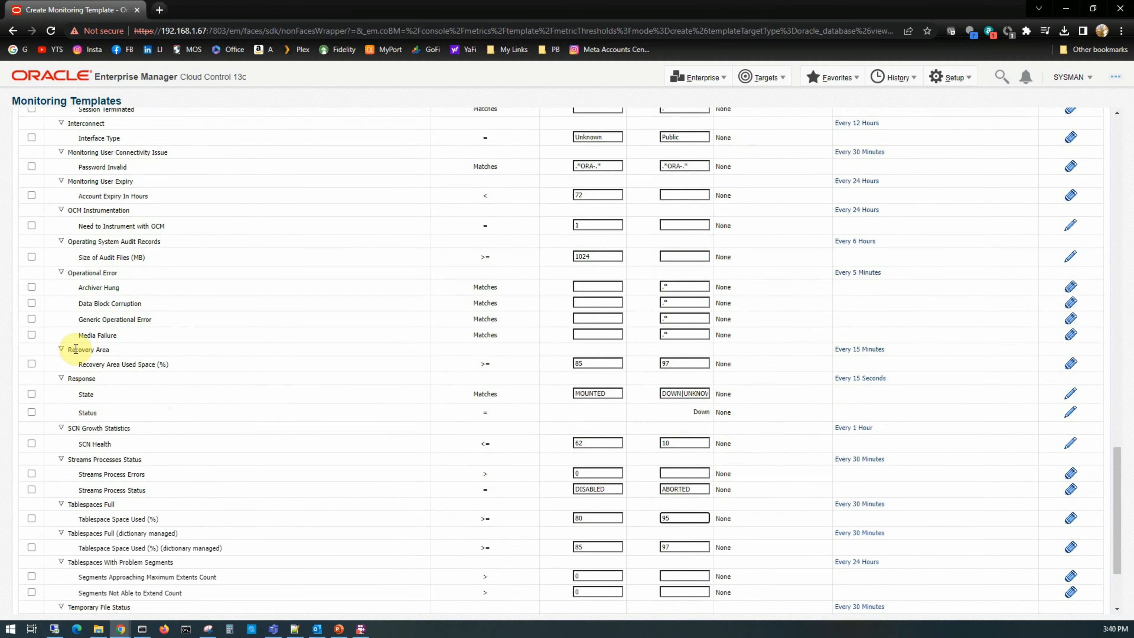
{"action": "left_click_drag", "start_coordinate": [72, 350], "coordinate": [123, 349]}
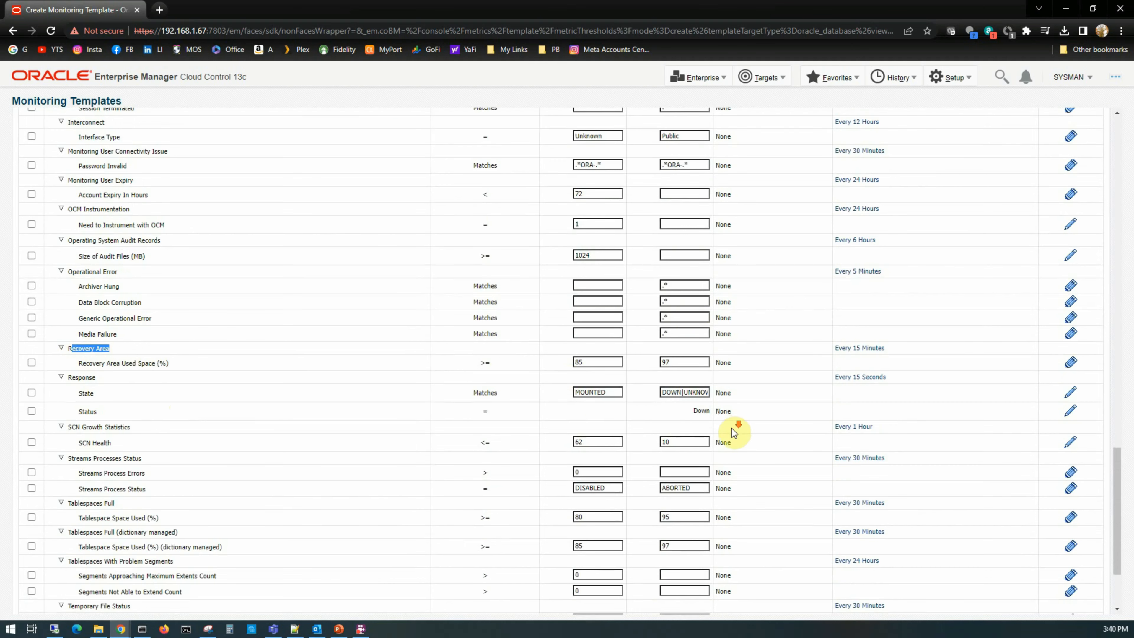
{"action": "scroll", "coordinate": [731, 427], "scroll_direction": "down", "scroll_amount": 2}
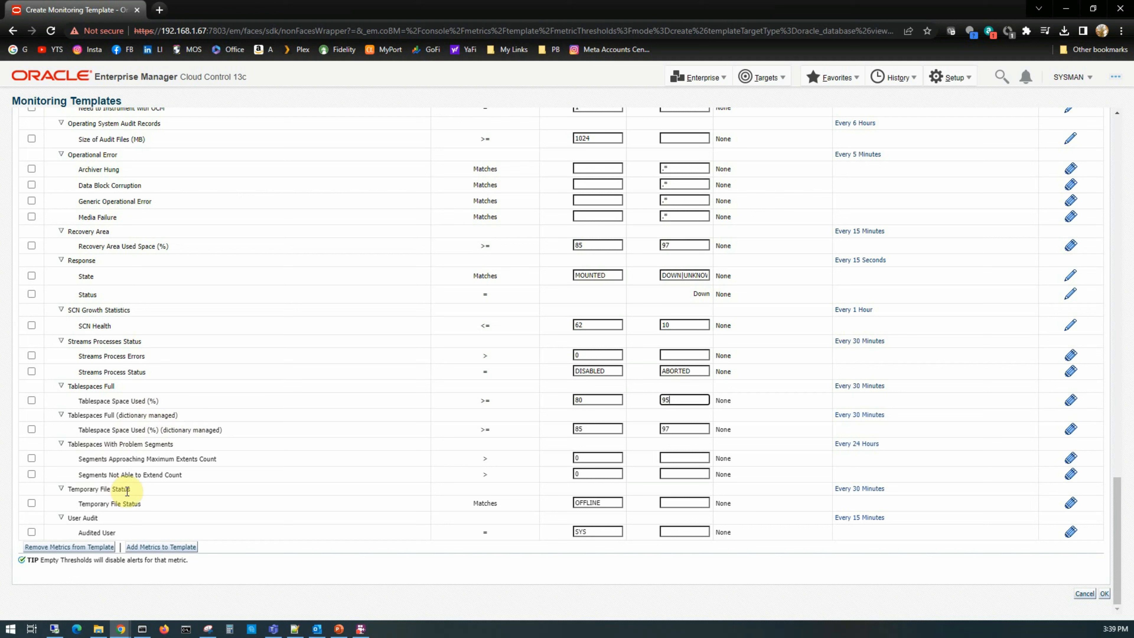
{"action": "scroll", "coordinate": [221, 390], "scroll_direction": "up", "scroll_amount": 3}
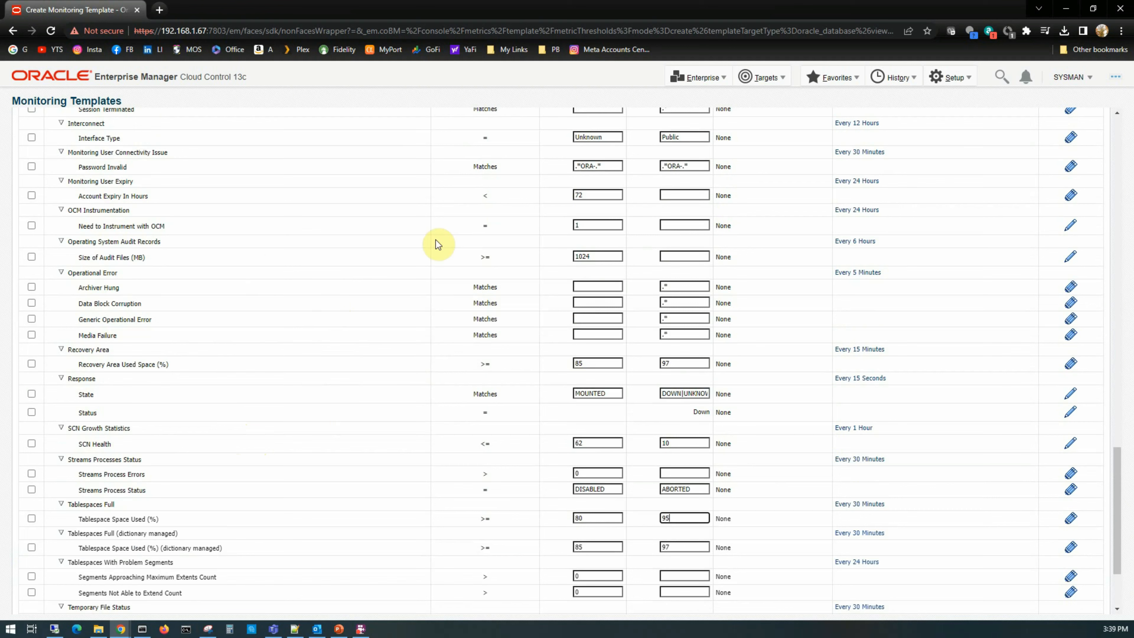
{"action": "scroll", "coordinate": [352, 384], "scroll_direction": "up", "scroll_amount": 20}
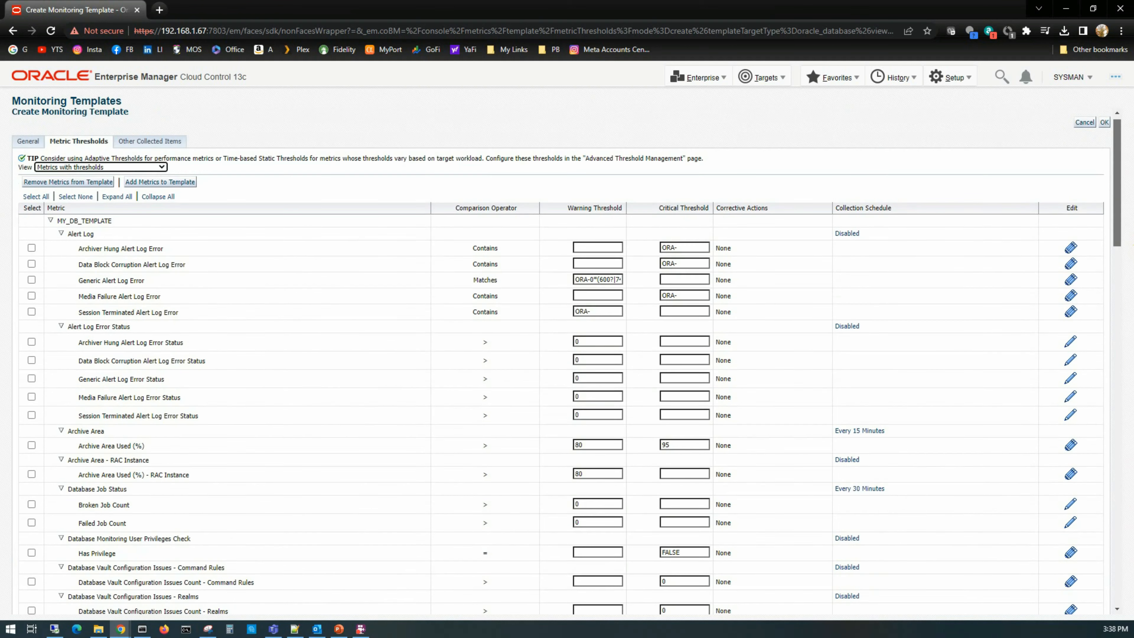
Set the template's Tablespace Space Used (%) warning threshold to 80 and critical threshold to 95 under Tablespaces Full.
{"action": "scroll", "coordinate": [1125, 420], "scroll_direction": "down", "scroll_amount": 5}
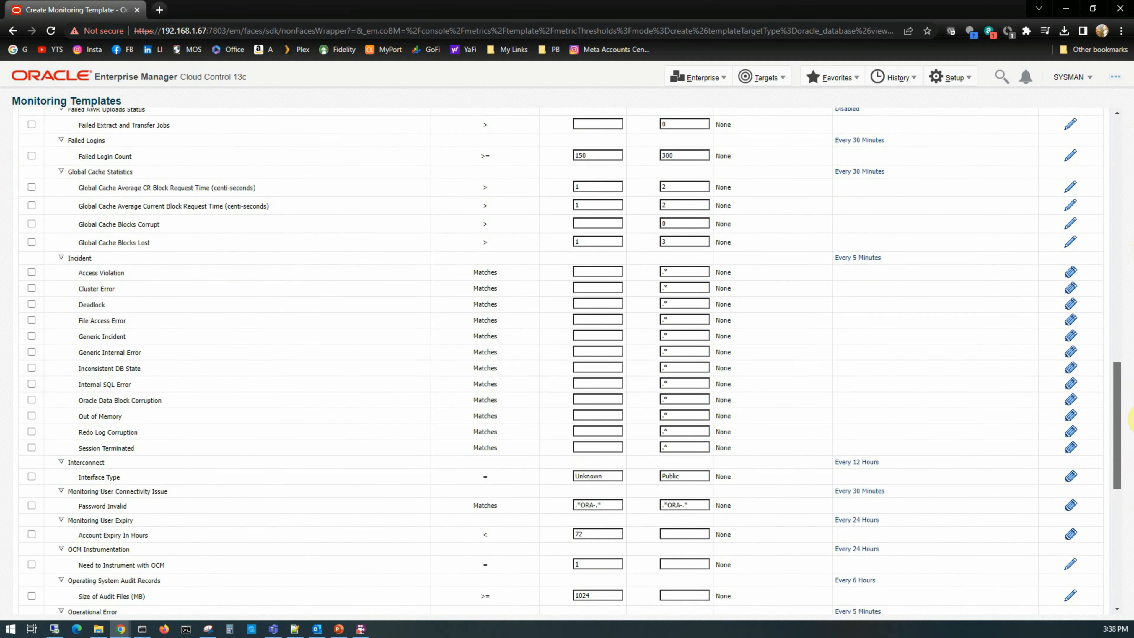
{"action": "scroll", "coordinate": [452, 429], "scroll_direction": "down", "scroll_amount": 9}
{"action": "scroll", "coordinate": [486, 449], "scroll_direction": "down", "scroll_amount": 1}
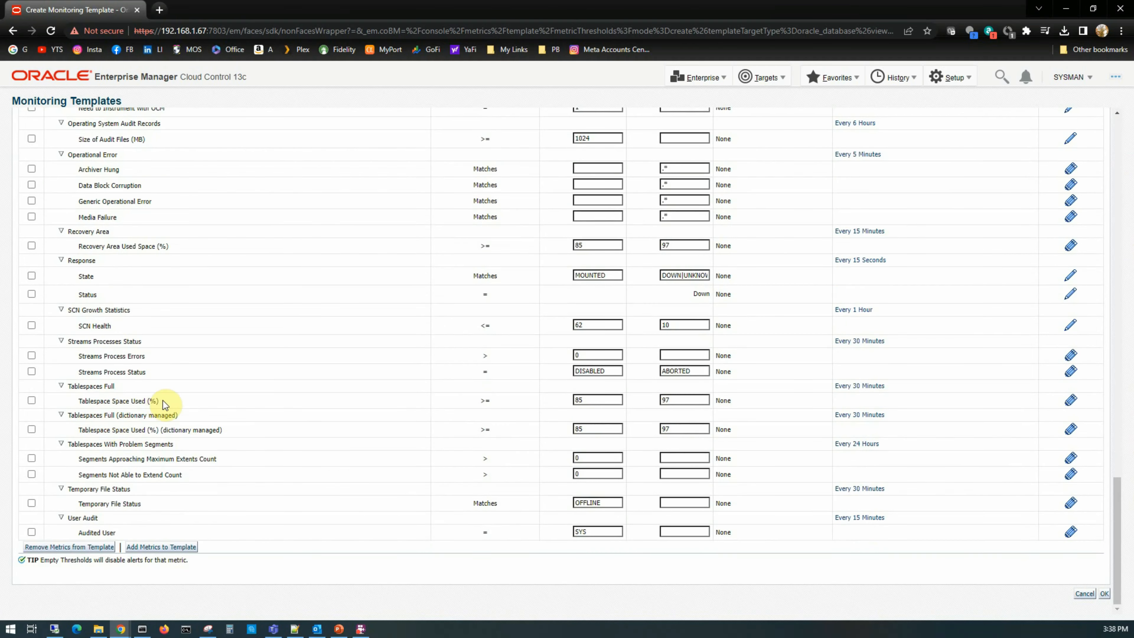
{"action": "double_click", "coordinate": [581, 400]}
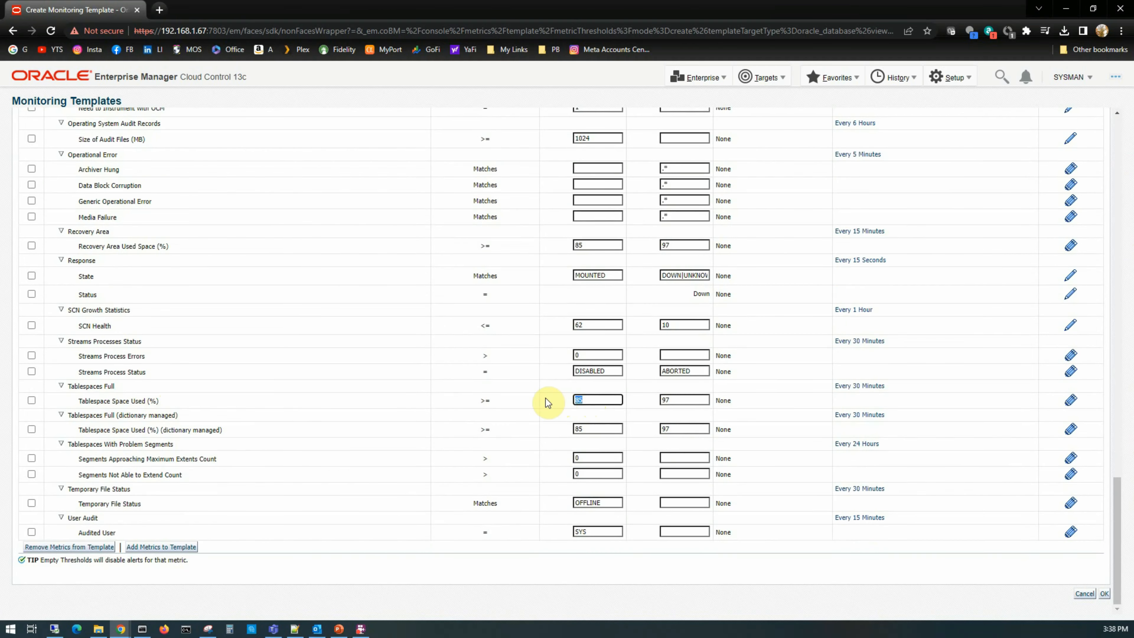
{"action": "type", "text": "80"}
{"action": "double_click", "coordinate": [685, 400]}
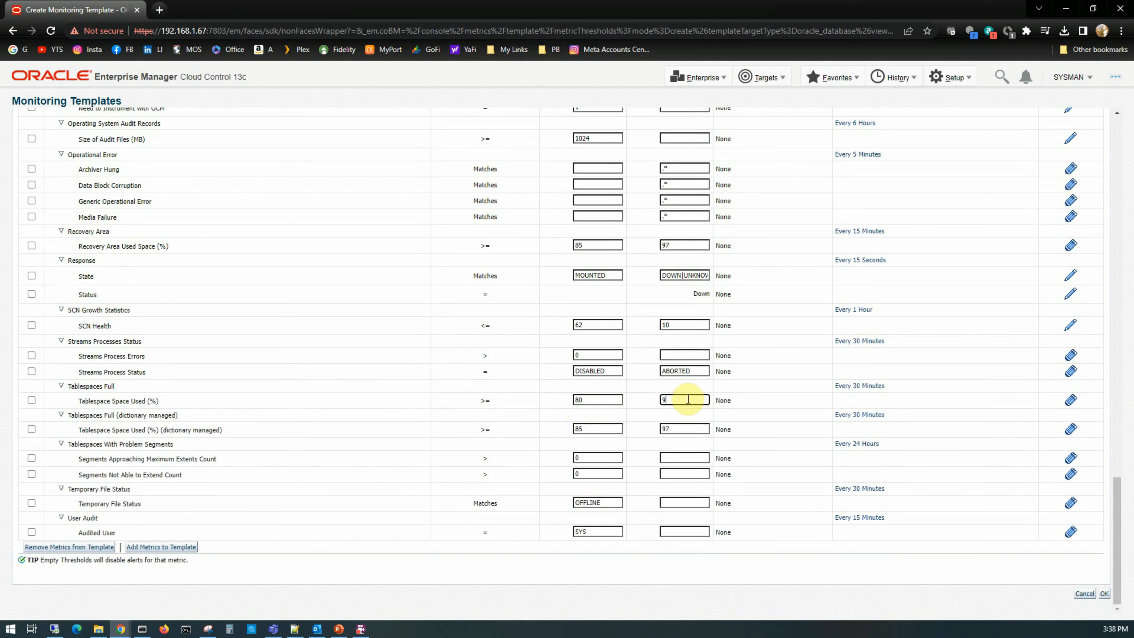
{"action": "type", "text": "95"}
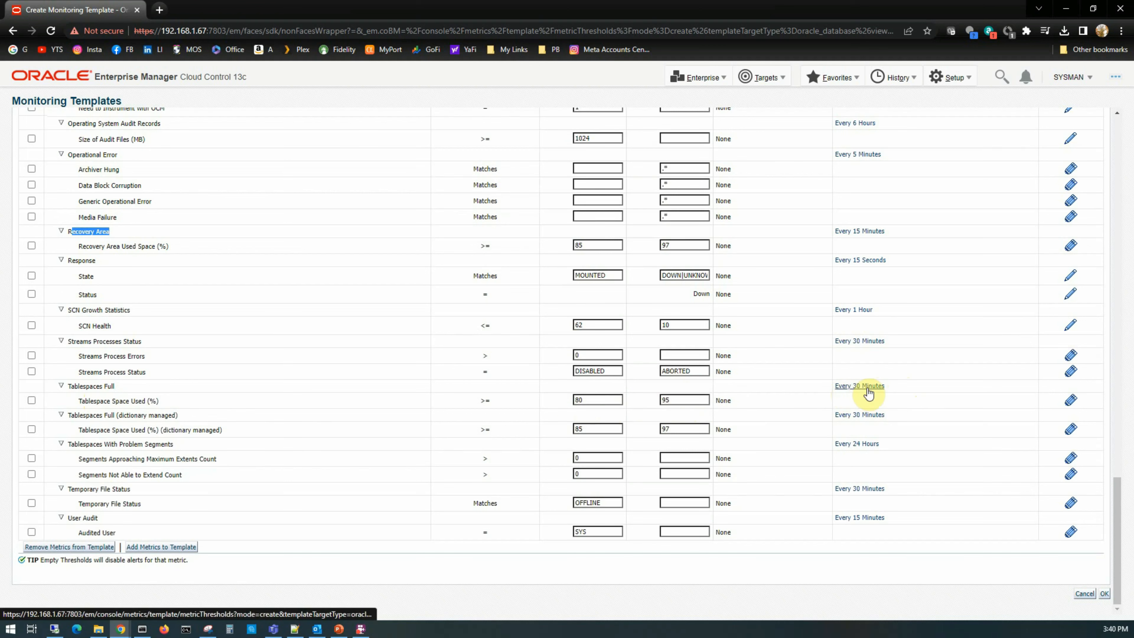
Set the template's Tablespaces Full collection to repeat every 15 minutes and check the edited Tablespace Space Used (%) settings.
{"action": "left_click", "coordinate": [861, 387]}
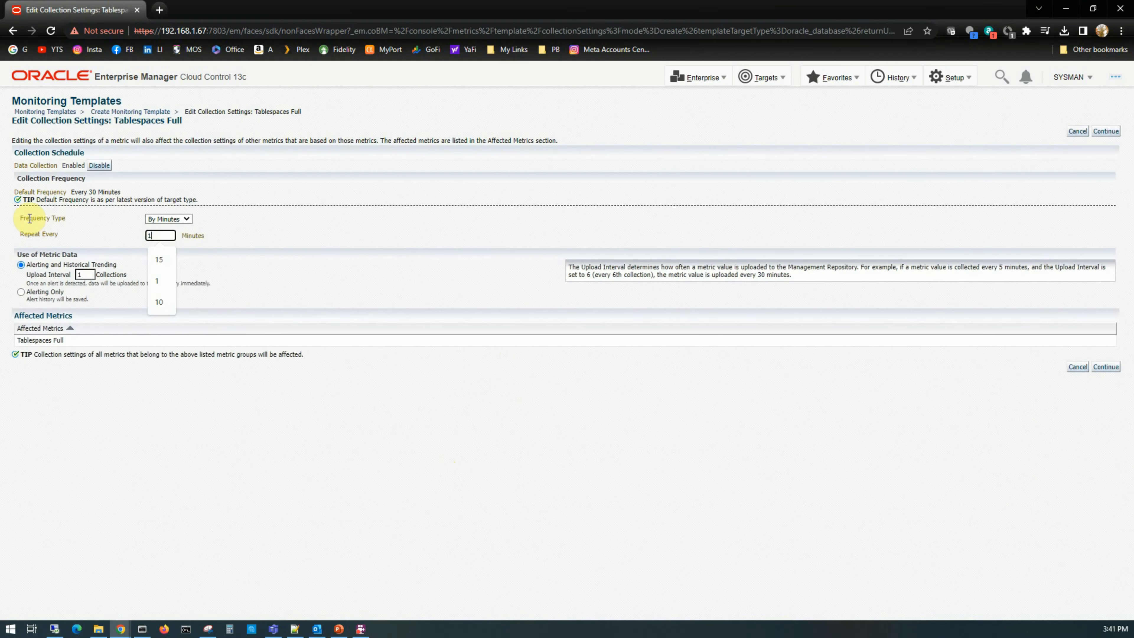
{"action": "left_click", "coordinate": [1108, 369]}
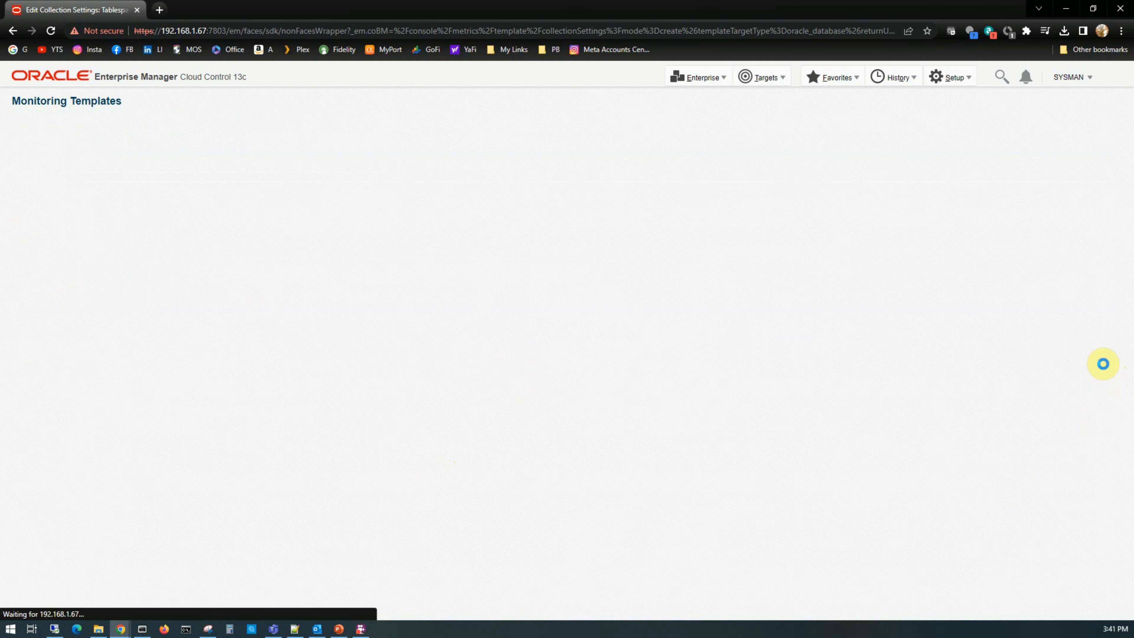
{"action": "scroll", "coordinate": [739, 489], "scroll_direction": "down", "scroll_amount": 20}
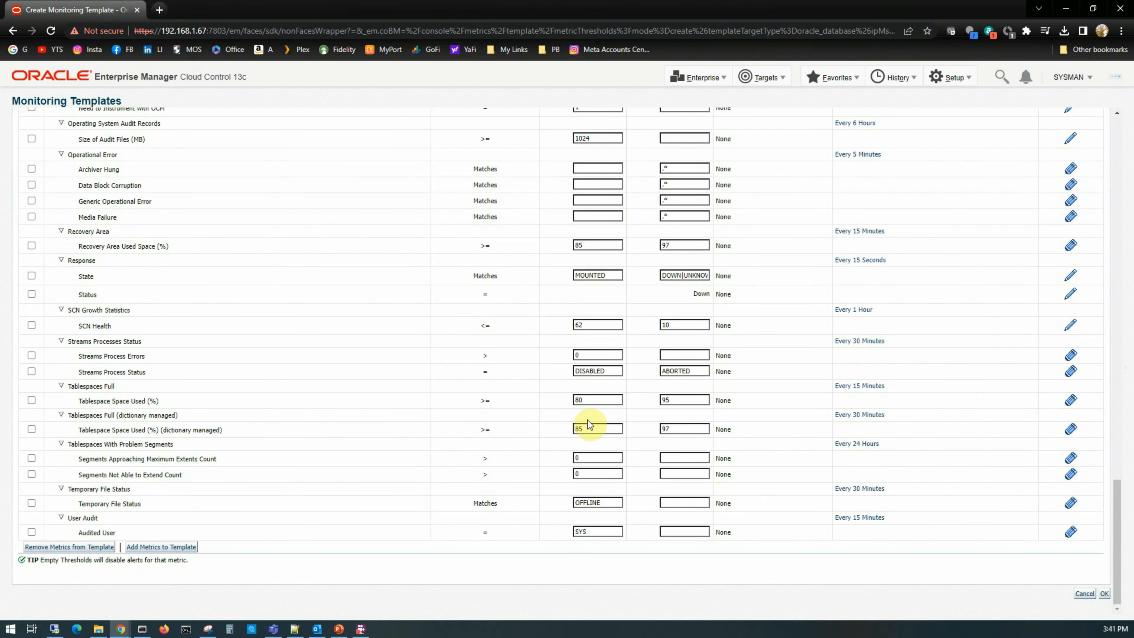
{"action": "triple_click", "coordinate": [101, 404]}
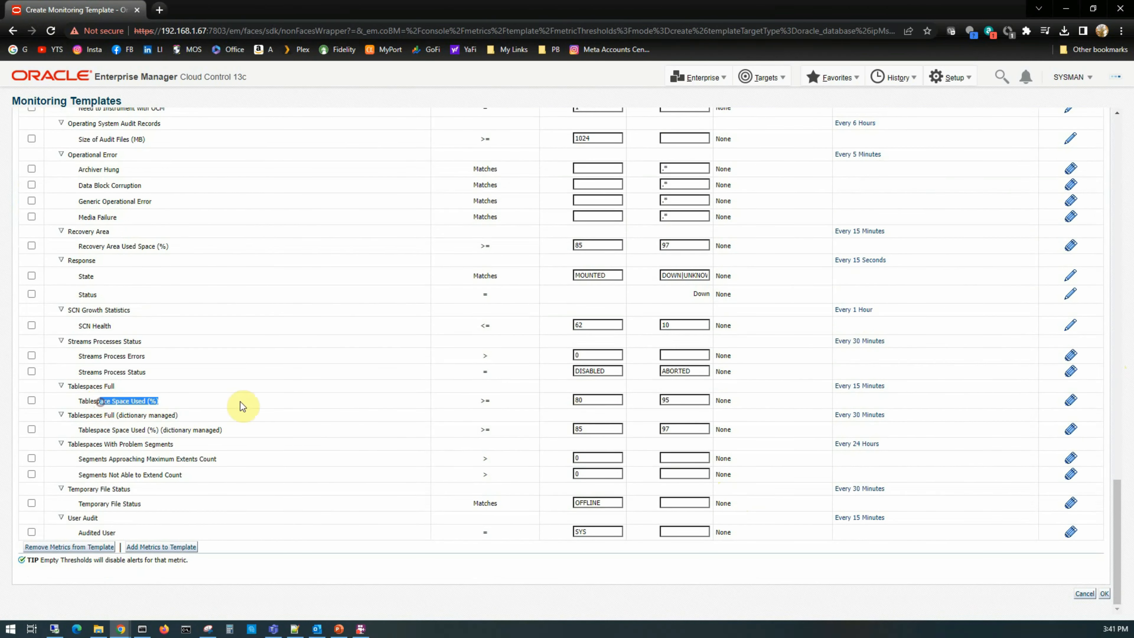
{"action": "left_click", "coordinate": [582, 401]}
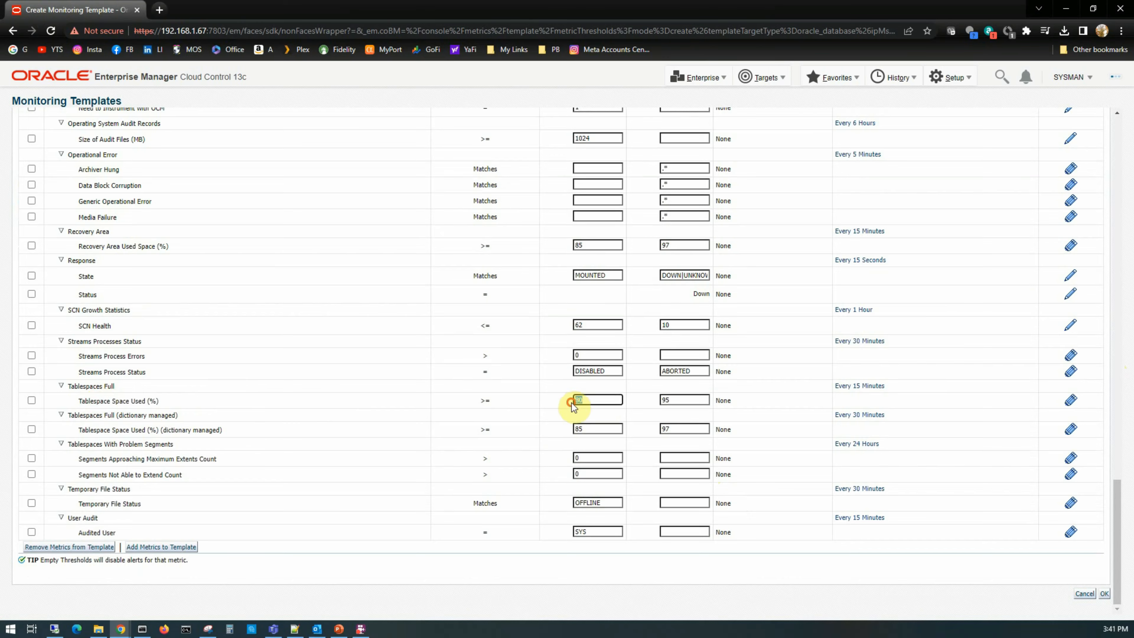
Check the template's Tablespace Space Used (%) warning and critical thresholds, and save the new monitoring template.
{"action": "double_click", "coordinate": [582, 401]}
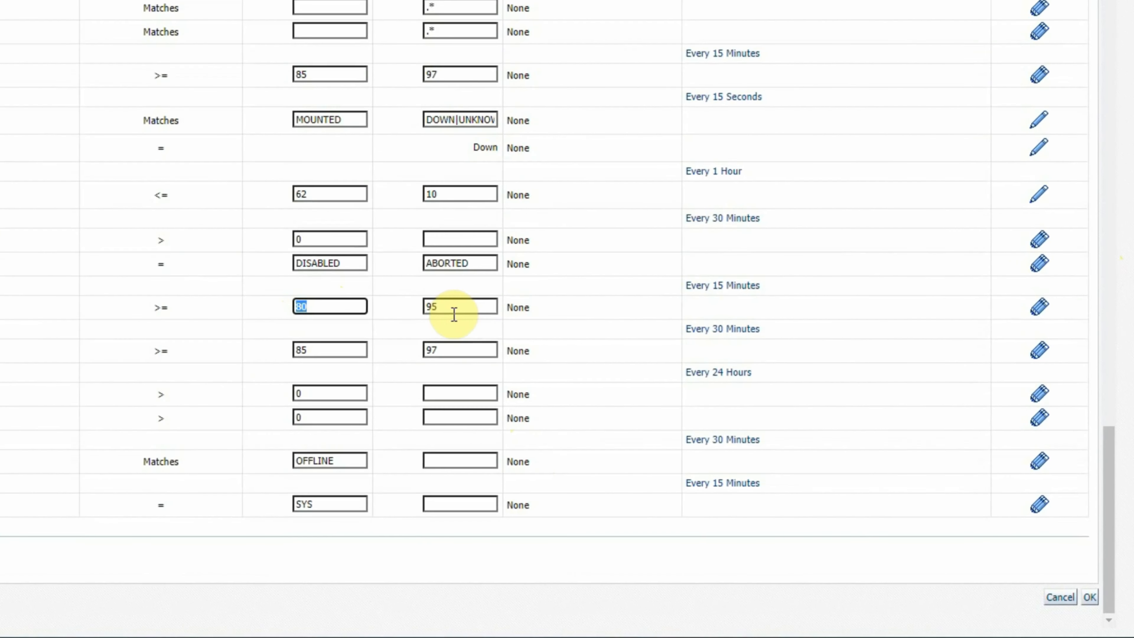
{"action": "double_click", "coordinate": [446, 308]}
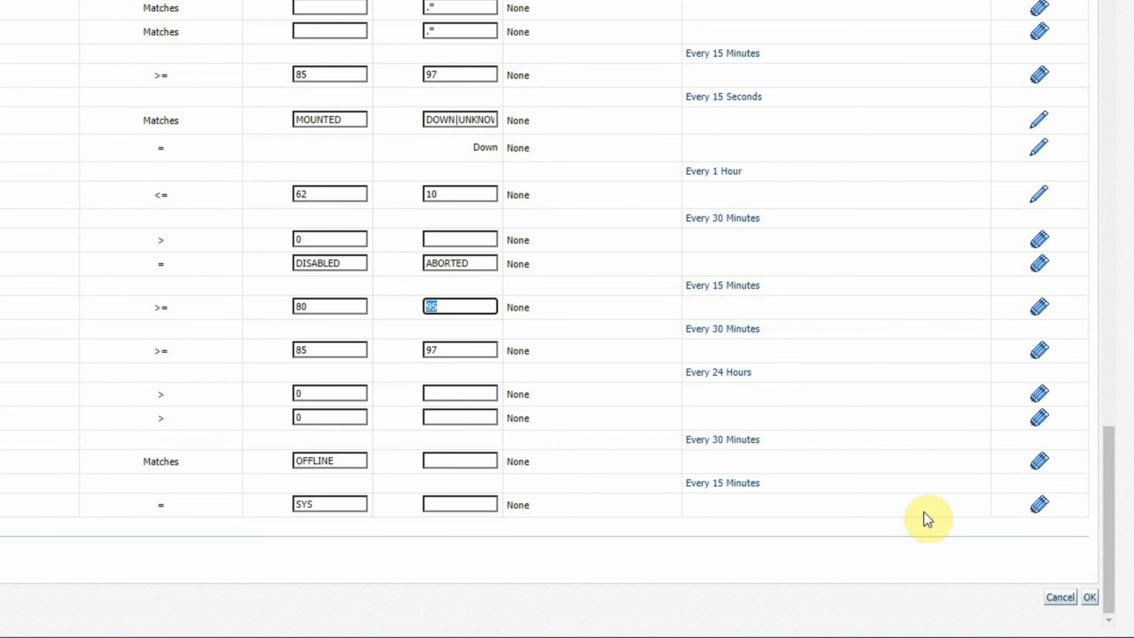
{"action": "left_click", "coordinate": [1089, 597]}
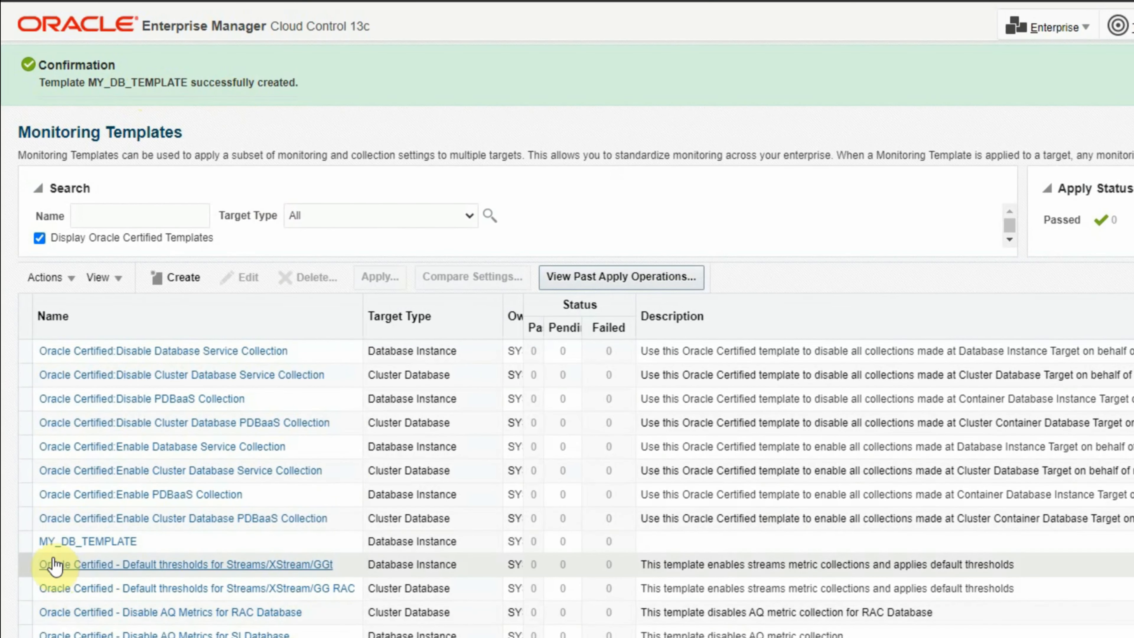
Exclude the Oracle certified templates from the monitoring template list and rerun the search.
{"action": "left_click", "coordinate": [24, 542]}
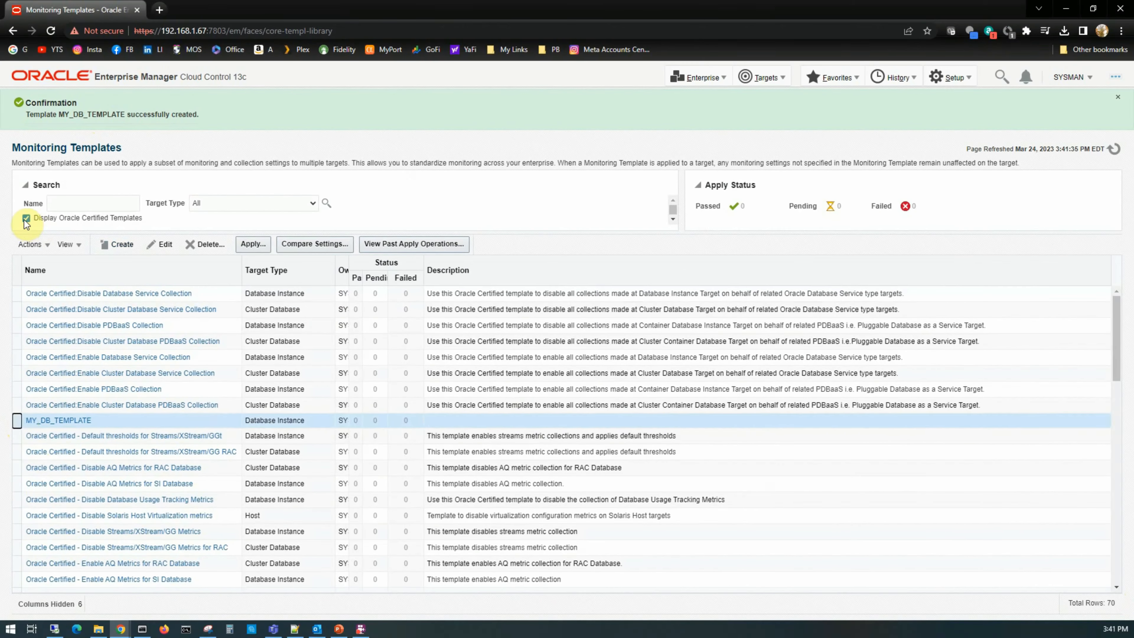
{"action": "left_click", "coordinate": [39, 238]}
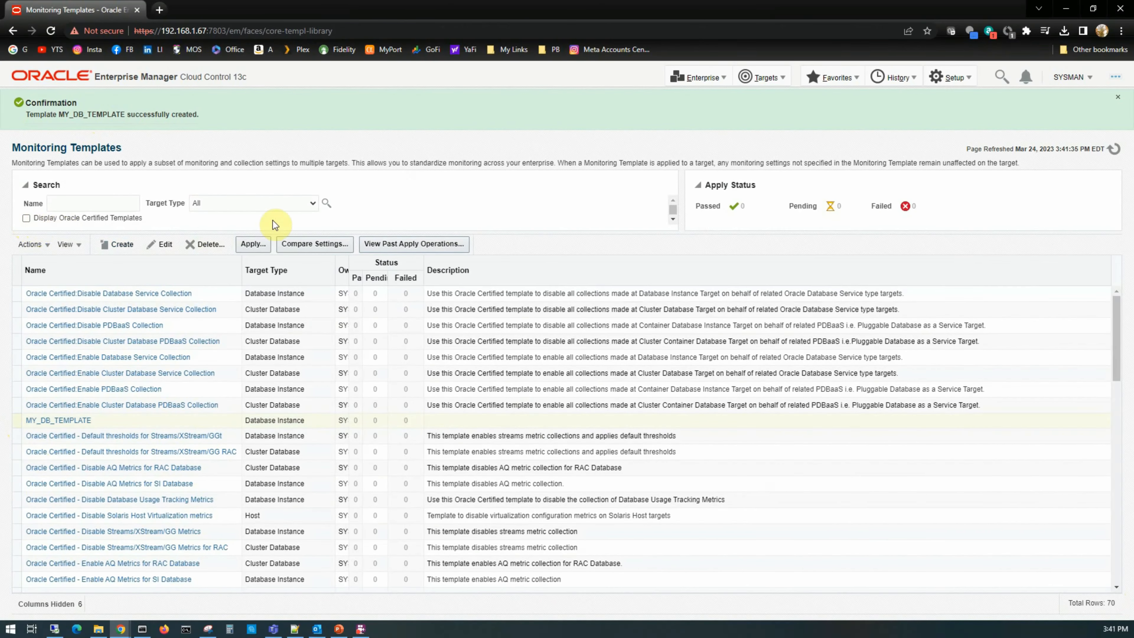
{"action": "left_click", "coordinate": [325, 205]}
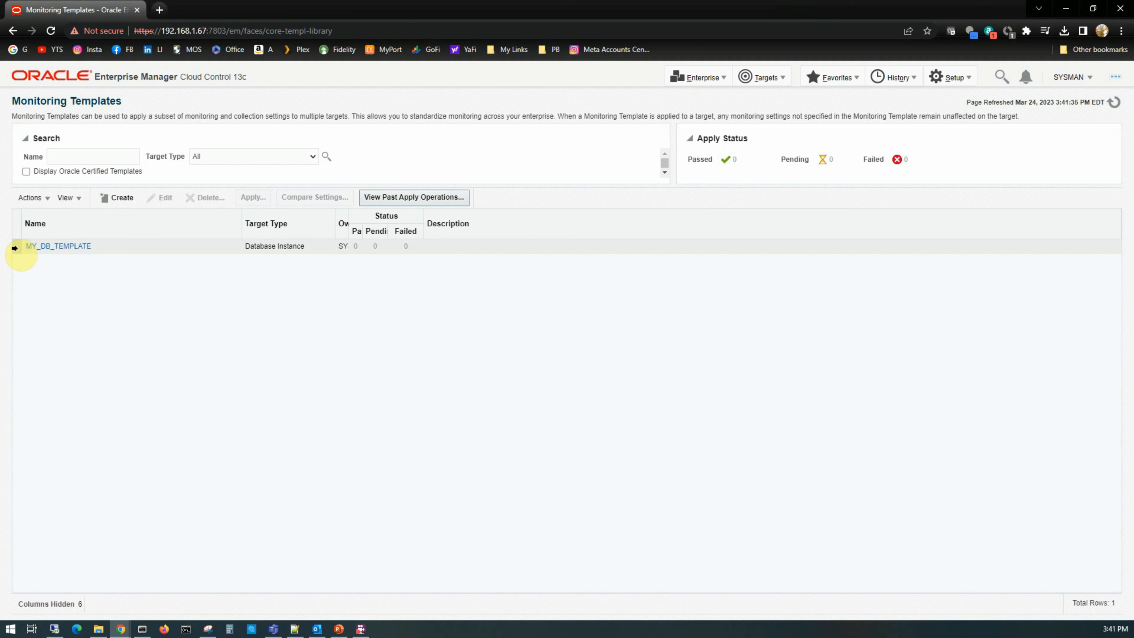
Apply MY_DB_TEMPLATE to the database instance targets oemrepo_adminsvr.oraexpert.org and orcl1_vmlinux1.oraexpert.org.
{"action": "left_click", "coordinate": [15, 247]}
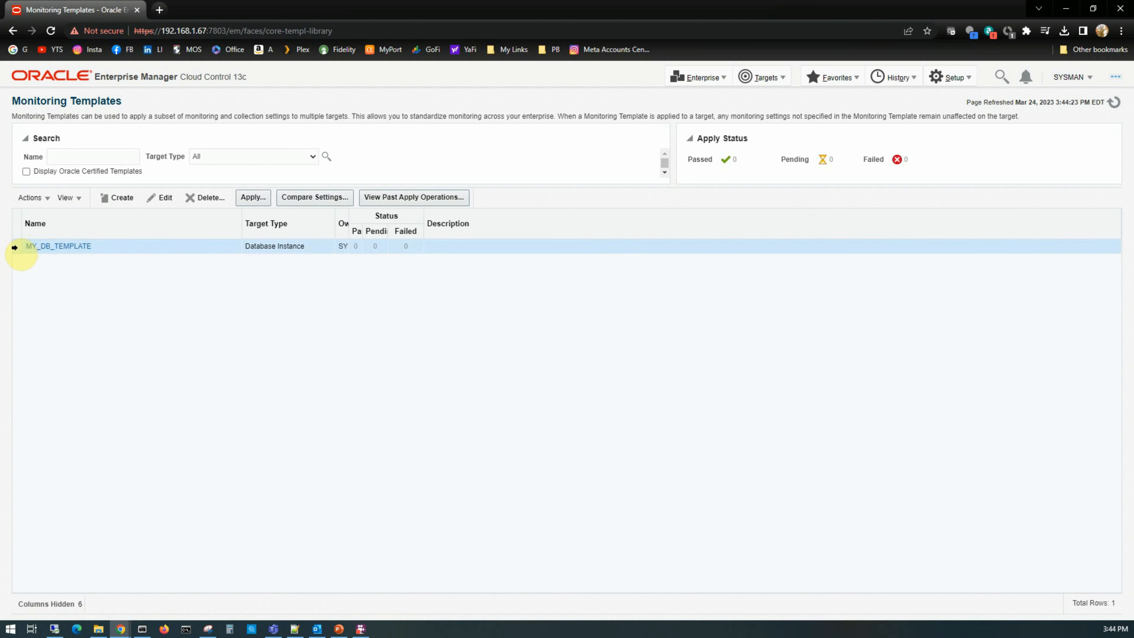
{"action": "left_click", "coordinate": [257, 200]}
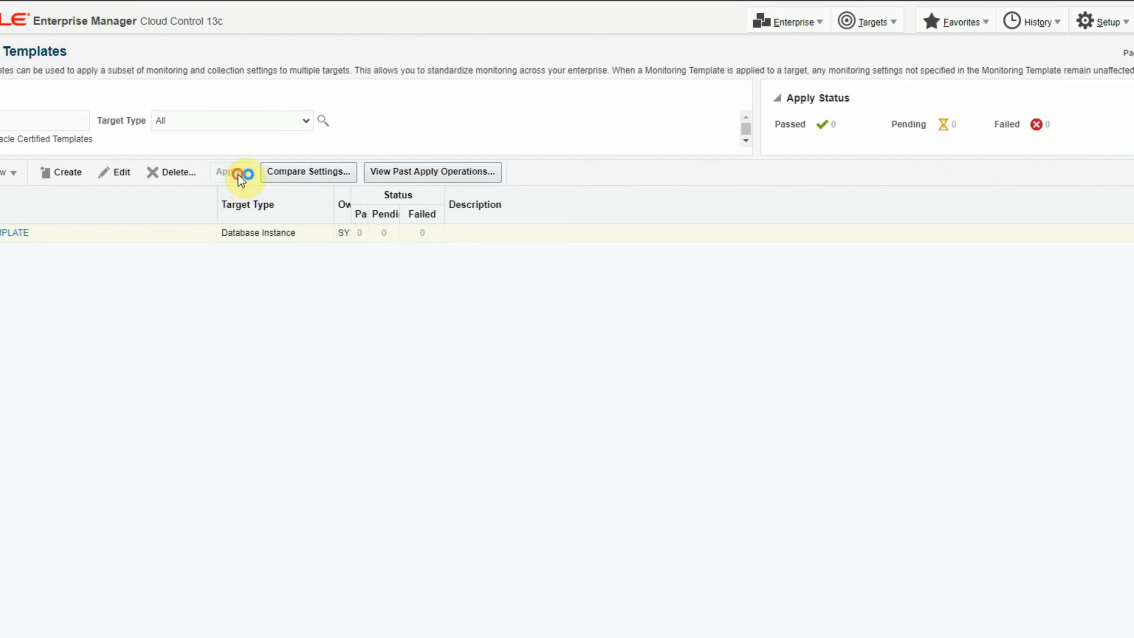
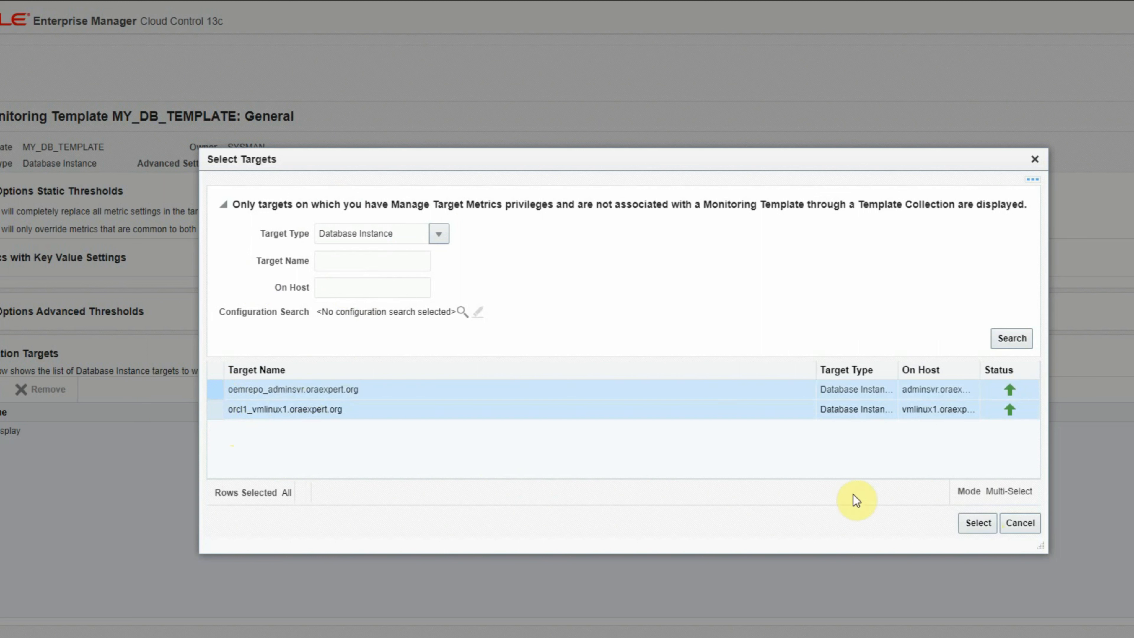
{"action": "left_click", "coordinate": [979, 528]}
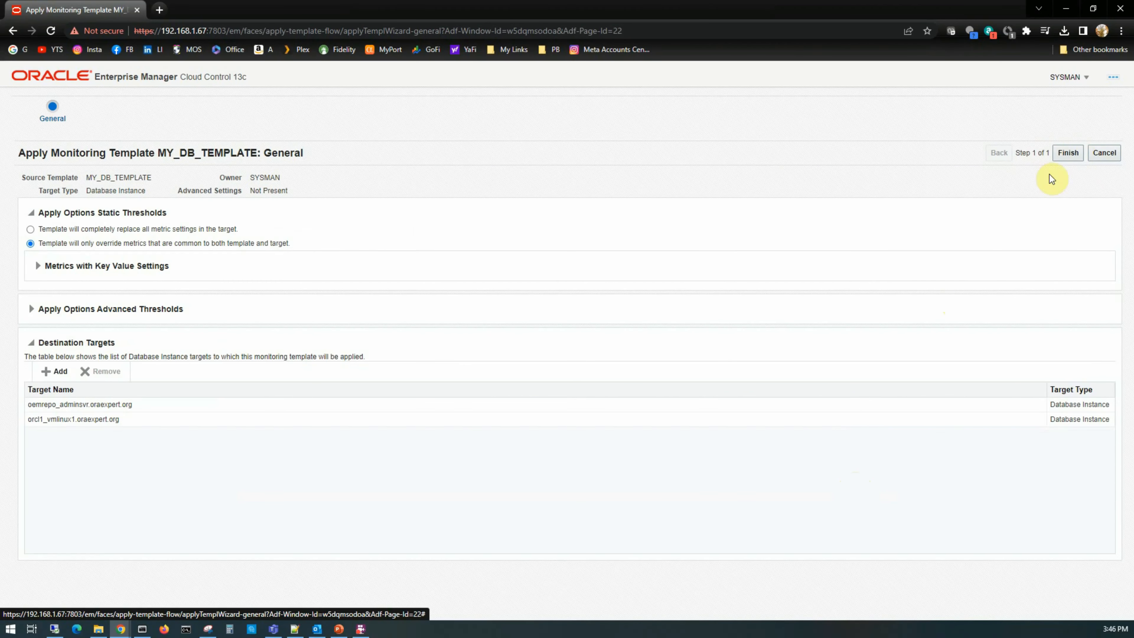
{"action": "left_click", "coordinate": [1072, 156]}
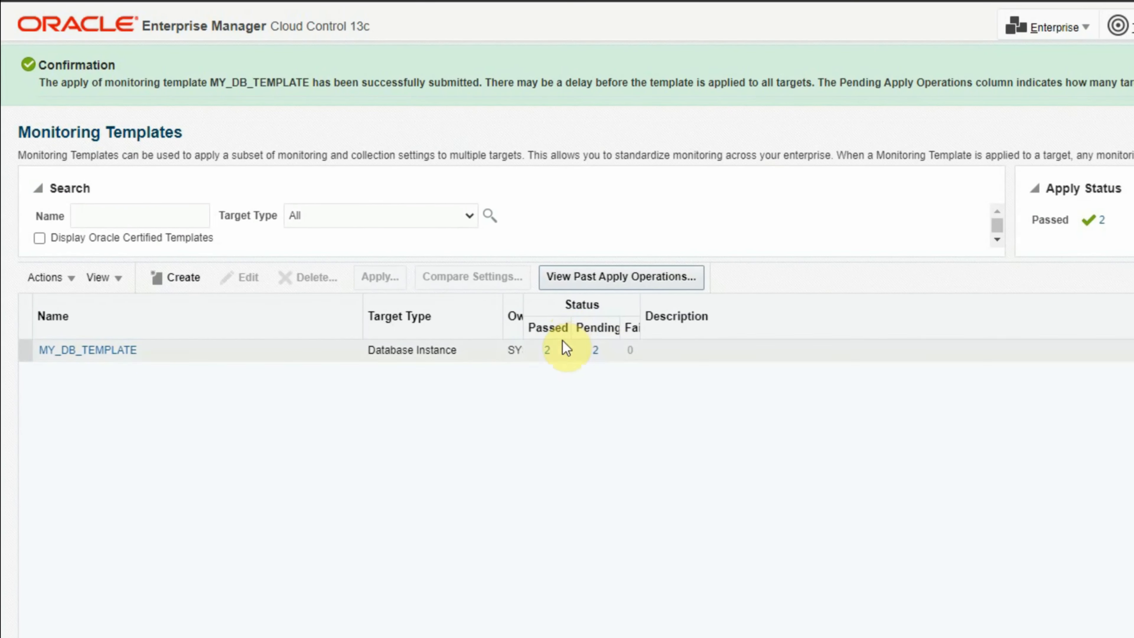
Widen the apply status columns of the template list and refresh the page to check the apply operations.
{"action": "left_click_drag", "start_coordinate": [621, 327], "coordinate": [670, 328]}
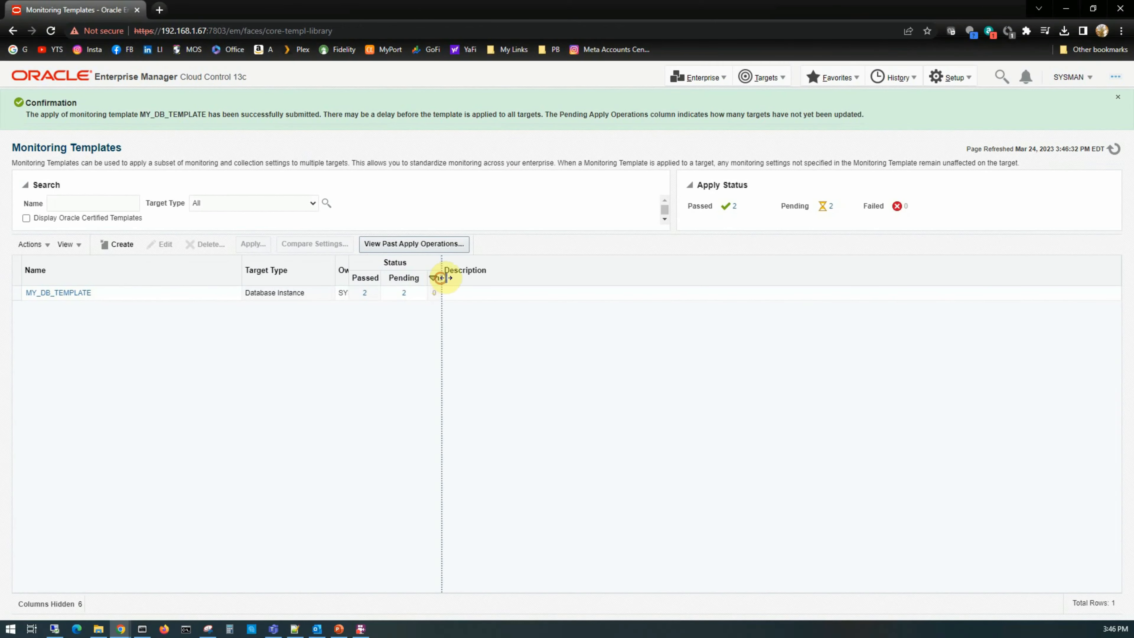
{"action": "left_click_drag", "start_coordinate": [442, 278], "coordinate": [452, 278]}
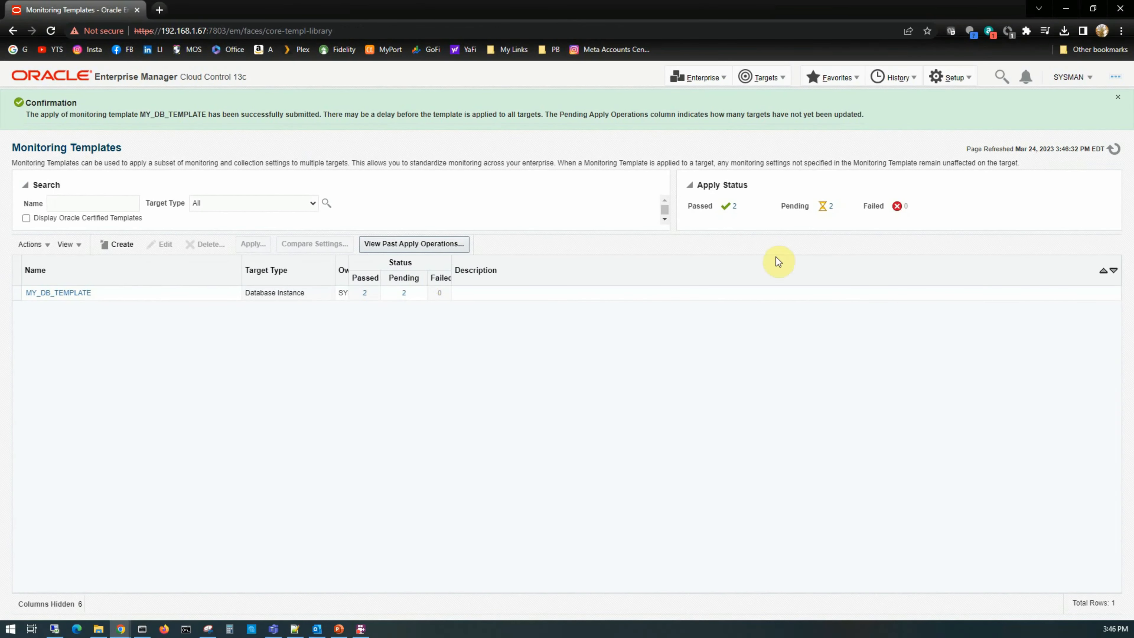
{"action": "left_click", "coordinate": [1113, 145]}
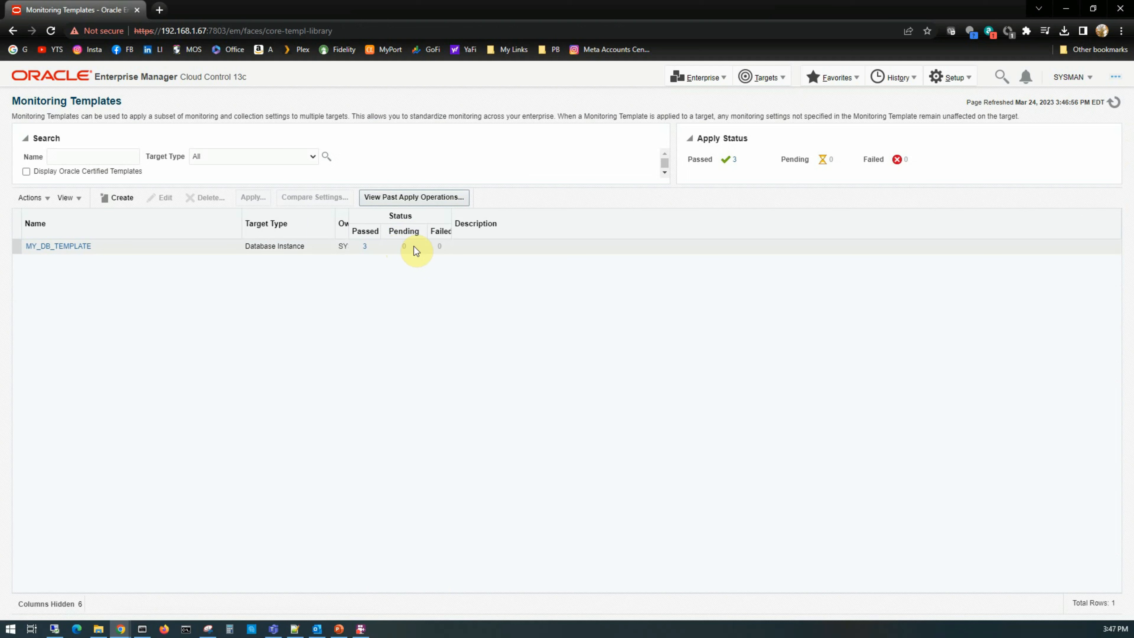
Open Metric and Collection Settings for the oemrepo_adminsvr.oraexpert.org database target.
{"action": "left_click", "coordinate": [762, 77]}
{"action": "left_click", "coordinate": [768, 97]}
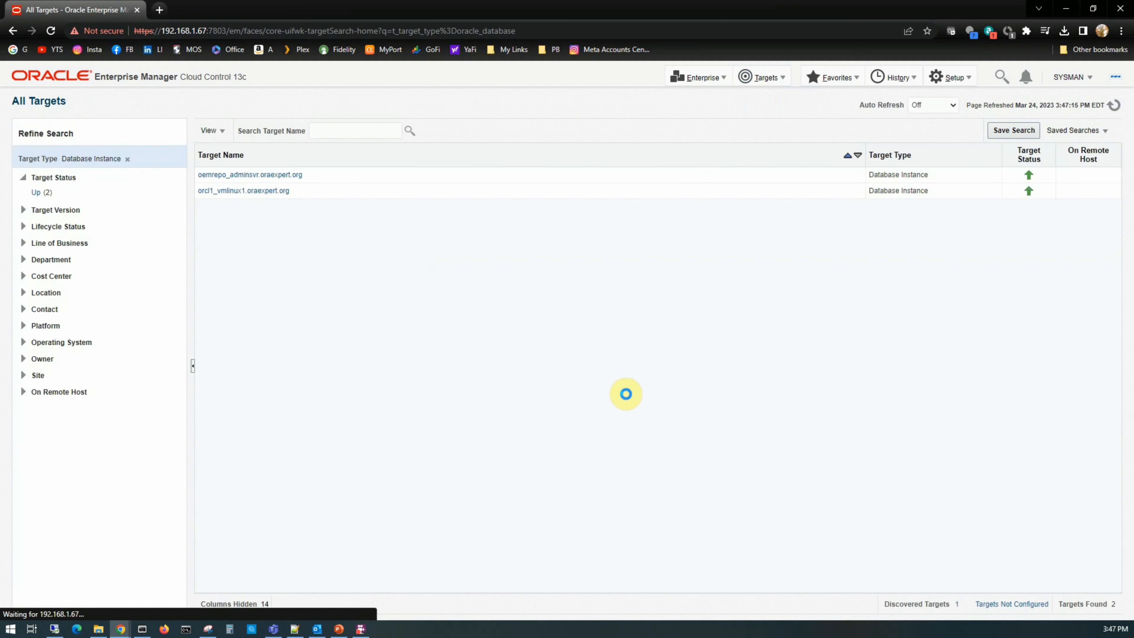
{"action": "right_click", "coordinate": [236, 178]}
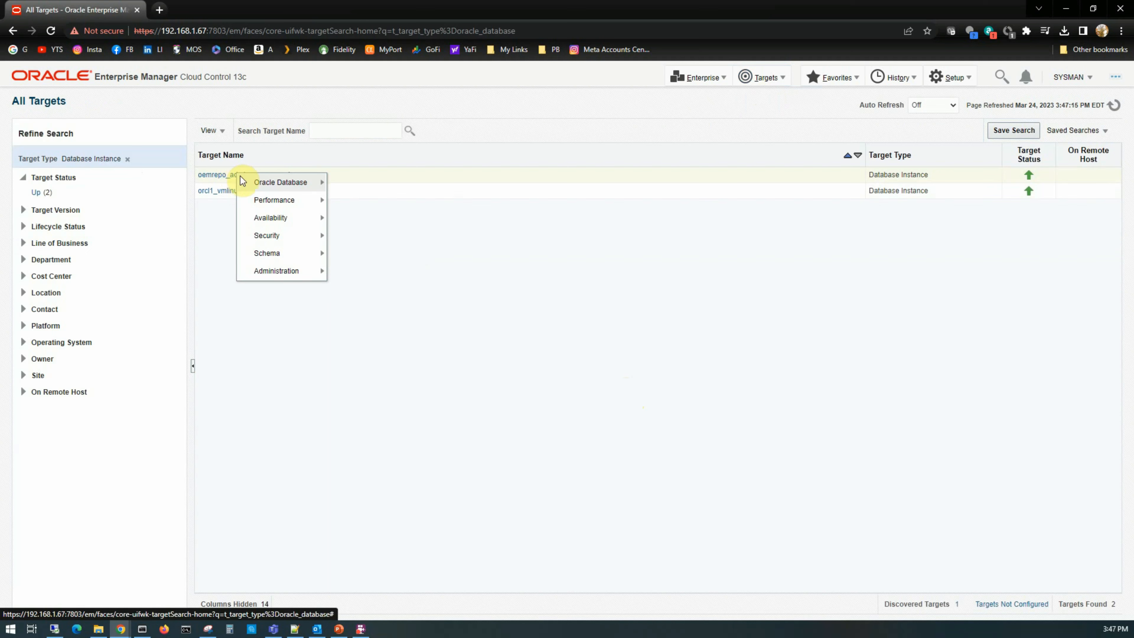
{"action": "mouse_move", "coordinate": [270, 183]}
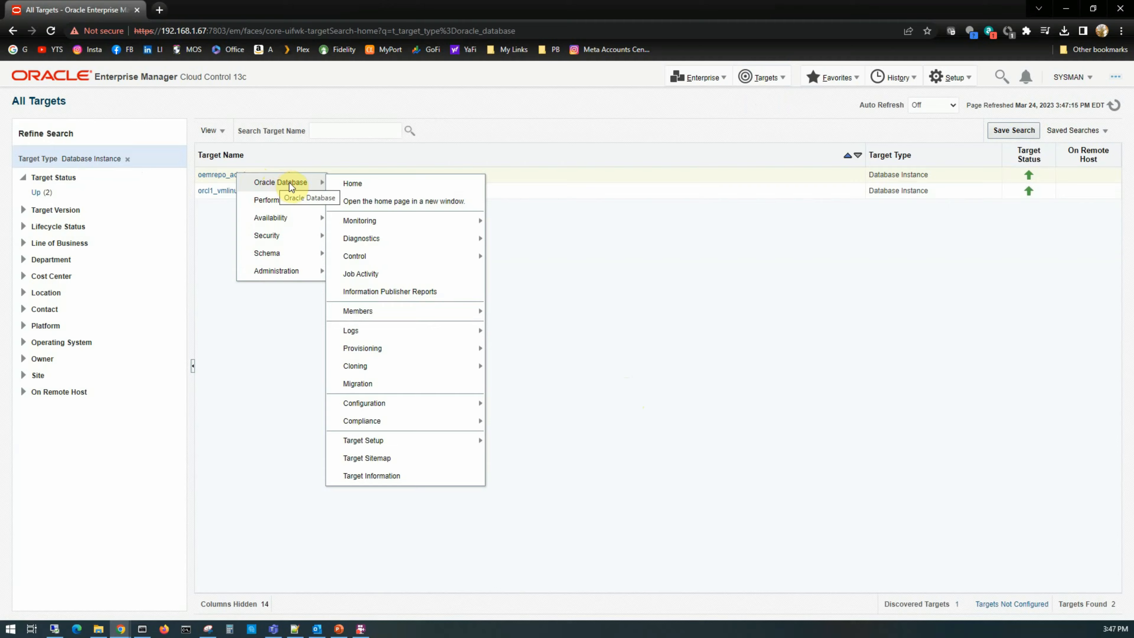
{"action": "mouse_move", "coordinate": [360, 223]}
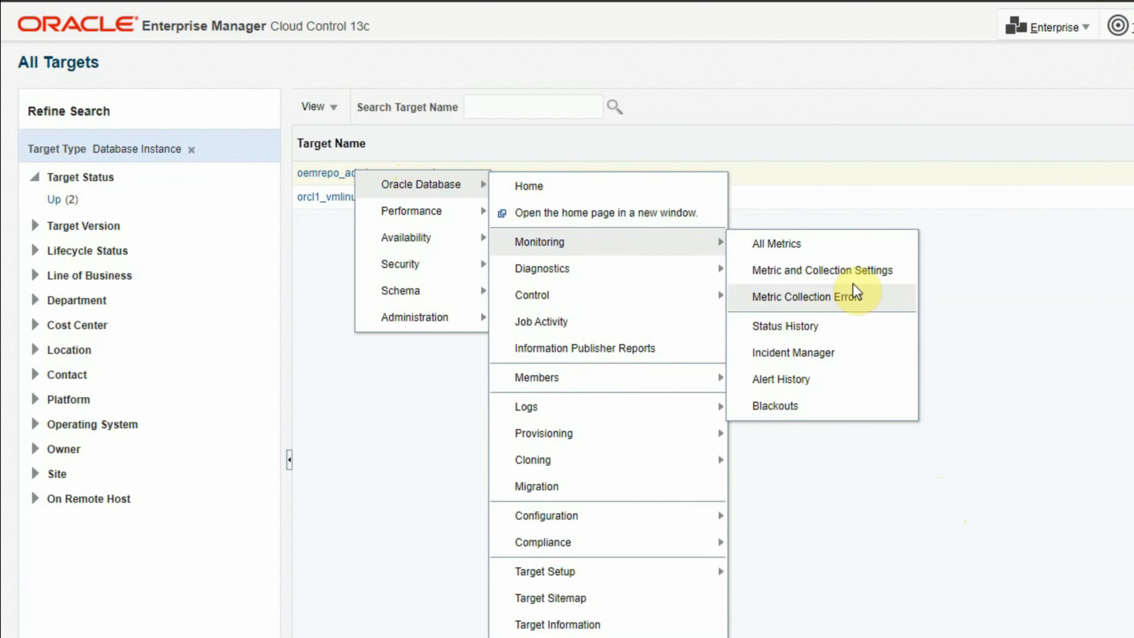
{"action": "left_click", "coordinate": [853, 271]}
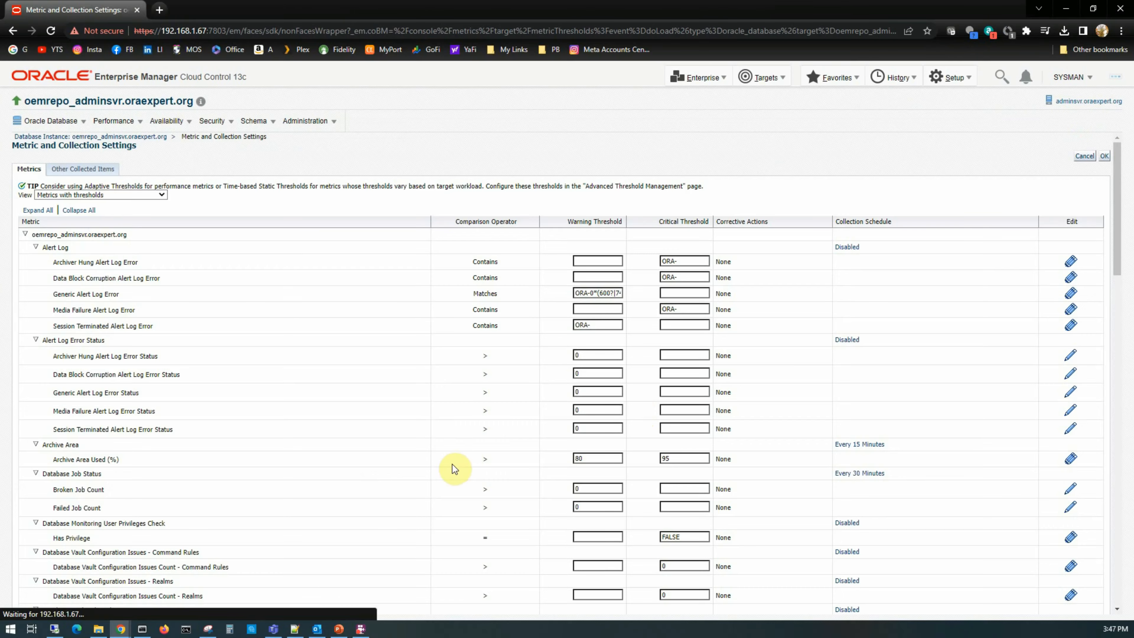
Check the Tablespace Space Used (%) warning and critical thresholds on the oemrepo_adminsvr.oraexpert.org target, and leave without saving.
{"action": "scroll", "coordinate": [452, 467], "scroll_direction": "down", "scroll_amount": 5}
{"action": "scroll", "coordinate": [451, 467], "scroll_direction": "down", "scroll_amount": 20}
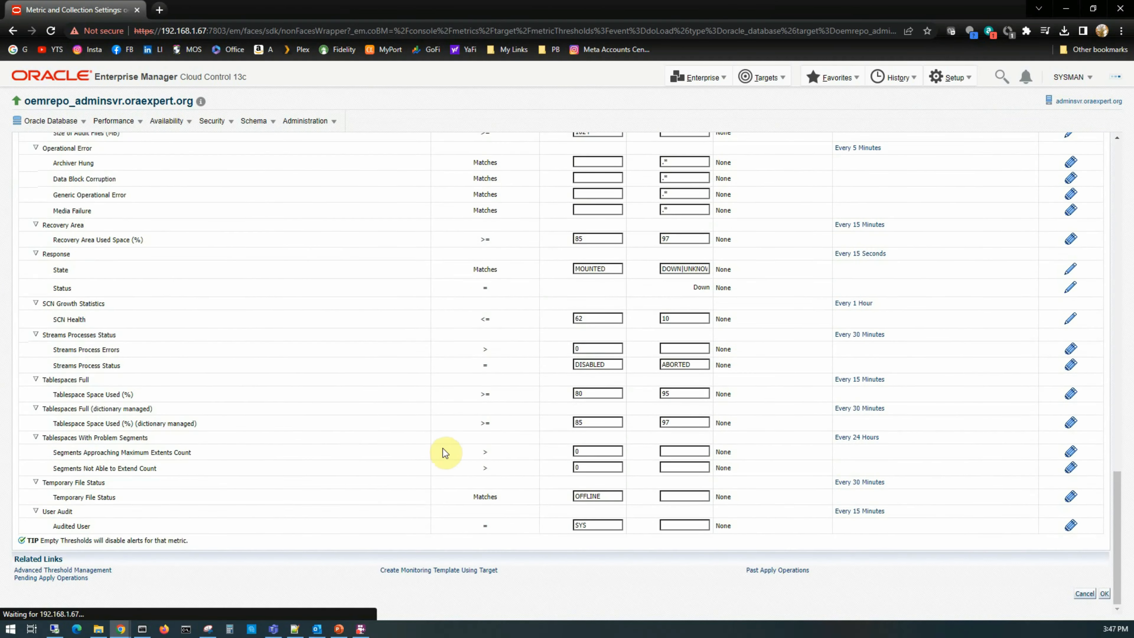
{"action": "left_click_drag", "start_coordinate": [591, 394], "coordinate": [558, 396]}
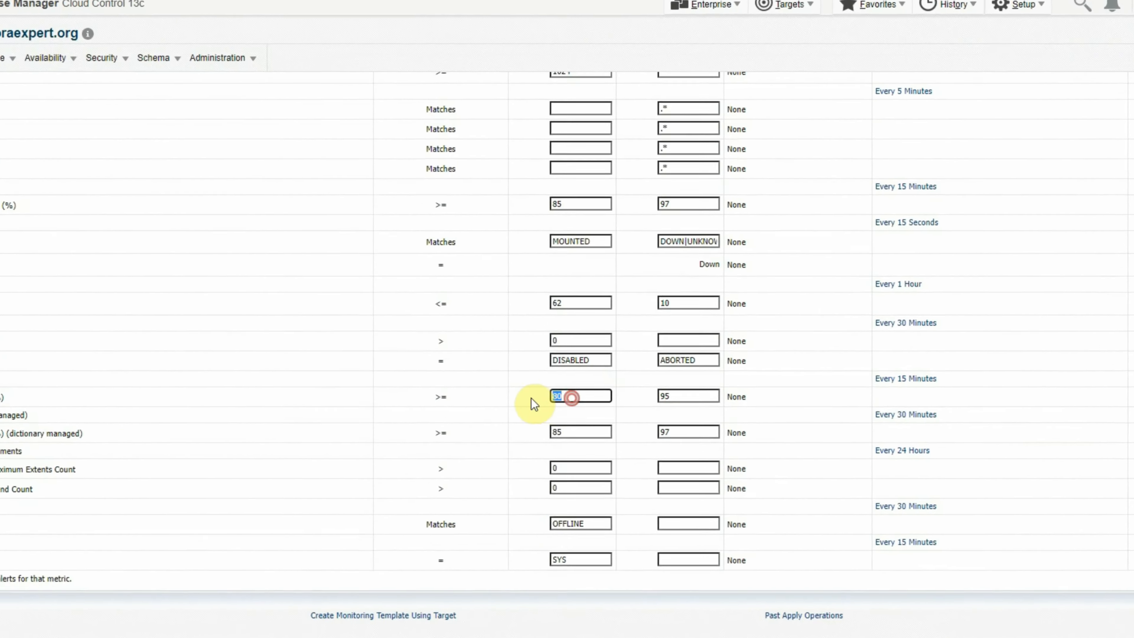
{"action": "left_click_drag", "start_coordinate": [660, 396], "coordinate": [687, 397]}
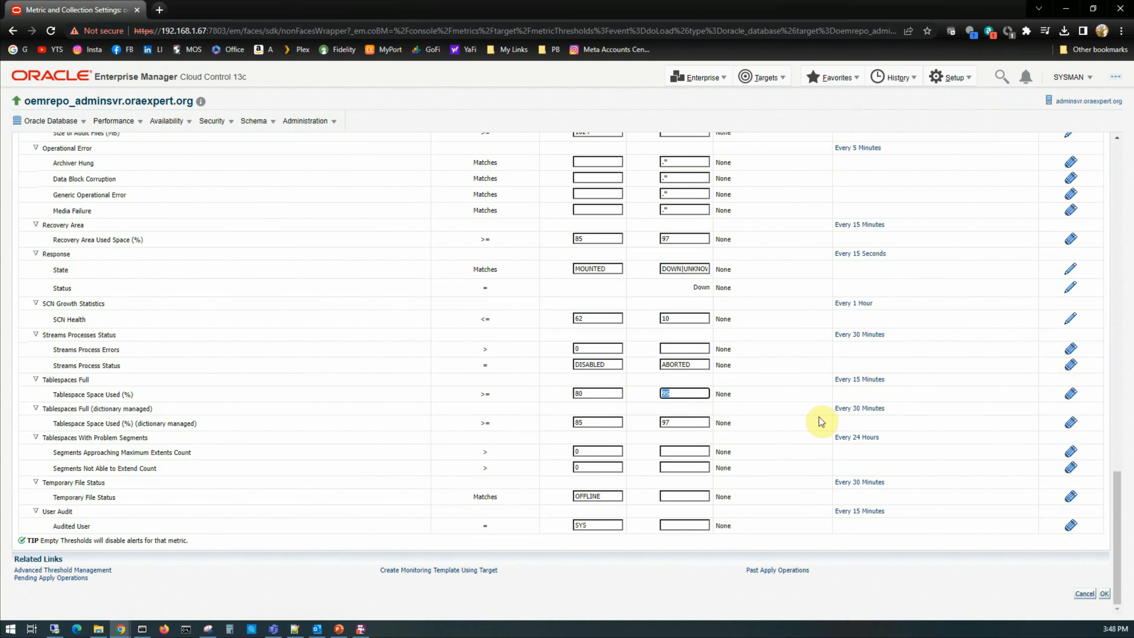
{"action": "left_click", "coordinate": [1083, 594]}
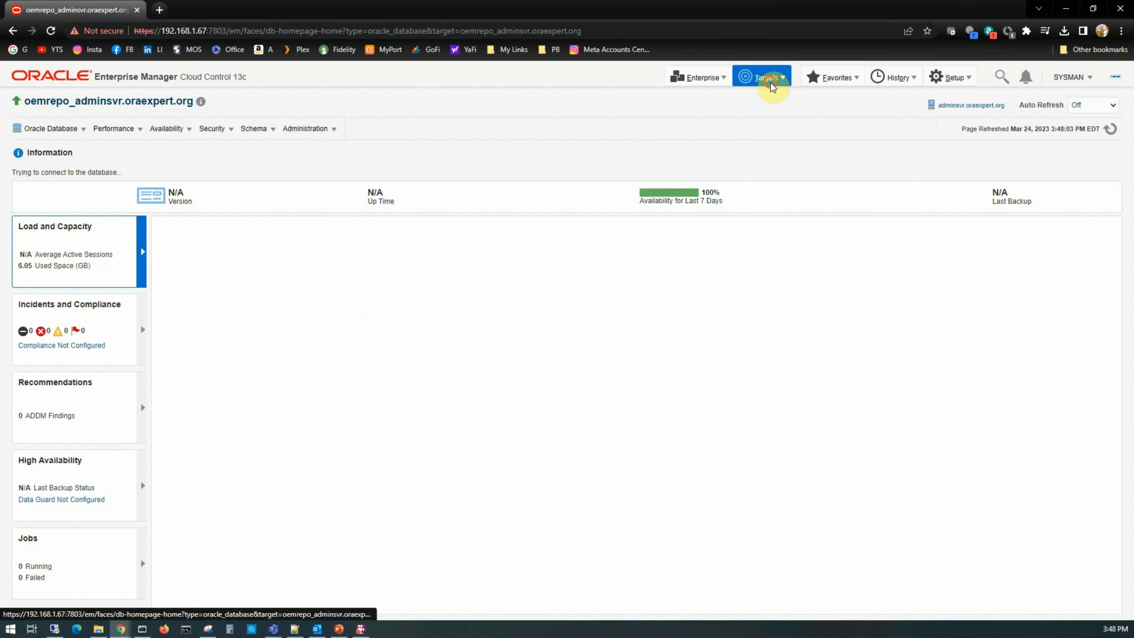
Return to the database targets and open Metric and Collection Settings for orcl1_vmlinux1.oraexpert.org.
{"action": "left_click", "coordinate": [765, 77]}
{"action": "left_click", "coordinate": [769, 94]}
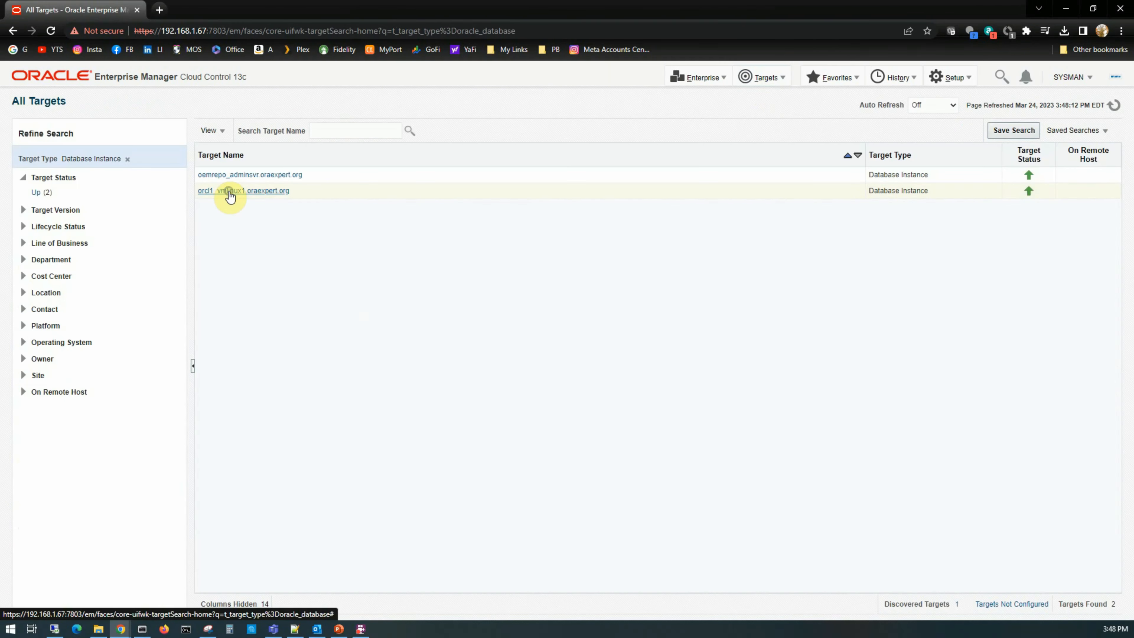
{"action": "left_click", "coordinate": [229, 192]}
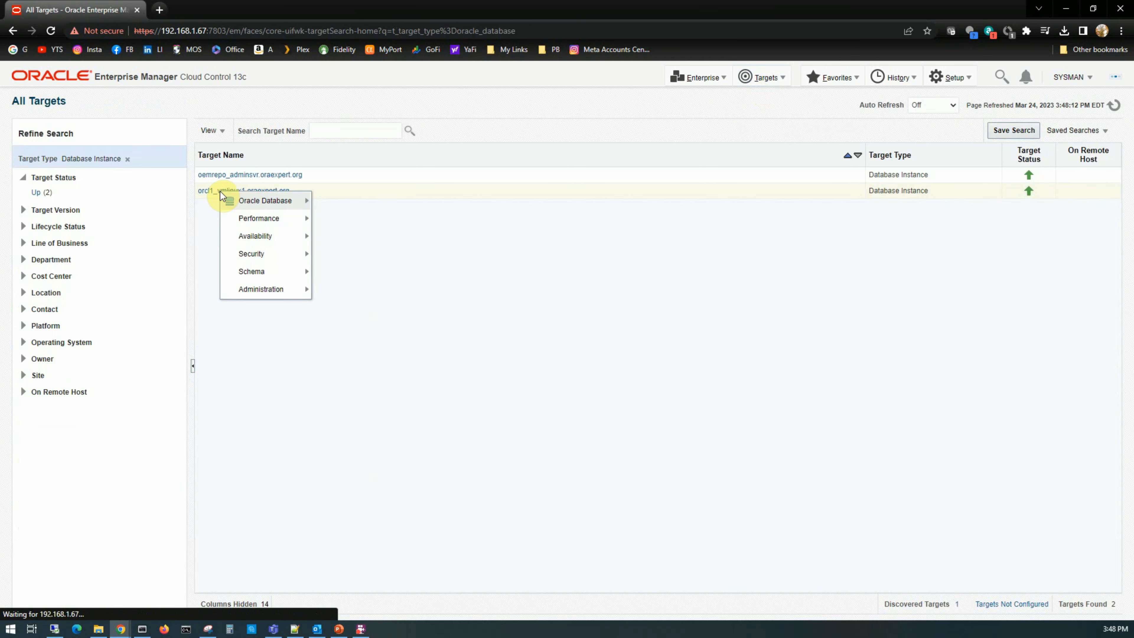
{"action": "mouse_move", "coordinate": [287, 202]}
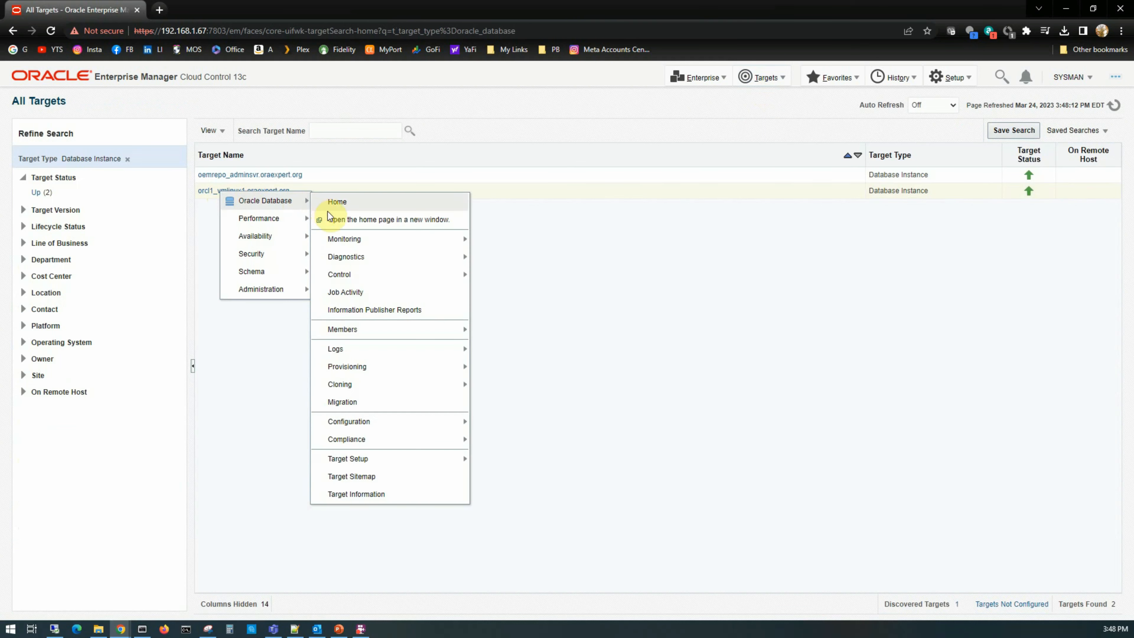
{"action": "mouse_move", "coordinate": [413, 238]}
{"action": "left_click", "coordinate": [530, 259]}
Check the Tablespaces Full thresholds and collection schedule on the orcl1_vmlinux1.oraexpert.org target, and leave without saving.
{"action": "scroll", "coordinate": [698, 402], "scroll_direction": "down", "scroll_amount": 15}
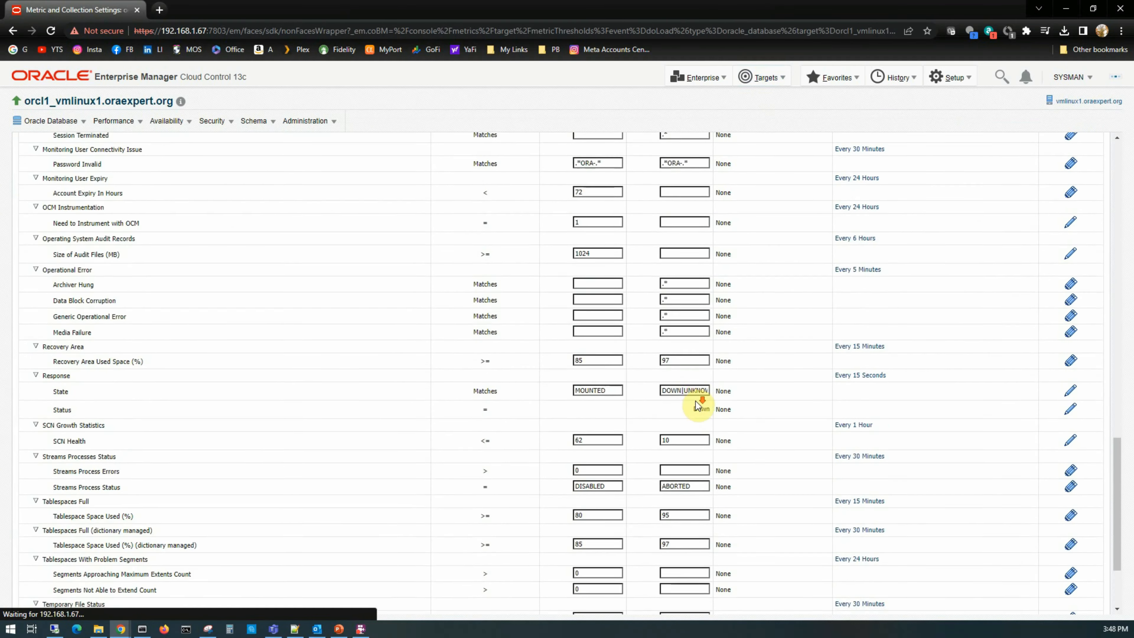
{"action": "scroll", "coordinate": [698, 405], "scroll_direction": "down", "scroll_amount": 3}
{"action": "left_click_drag", "start_coordinate": [42, 380], "coordinate": [594, 397]}
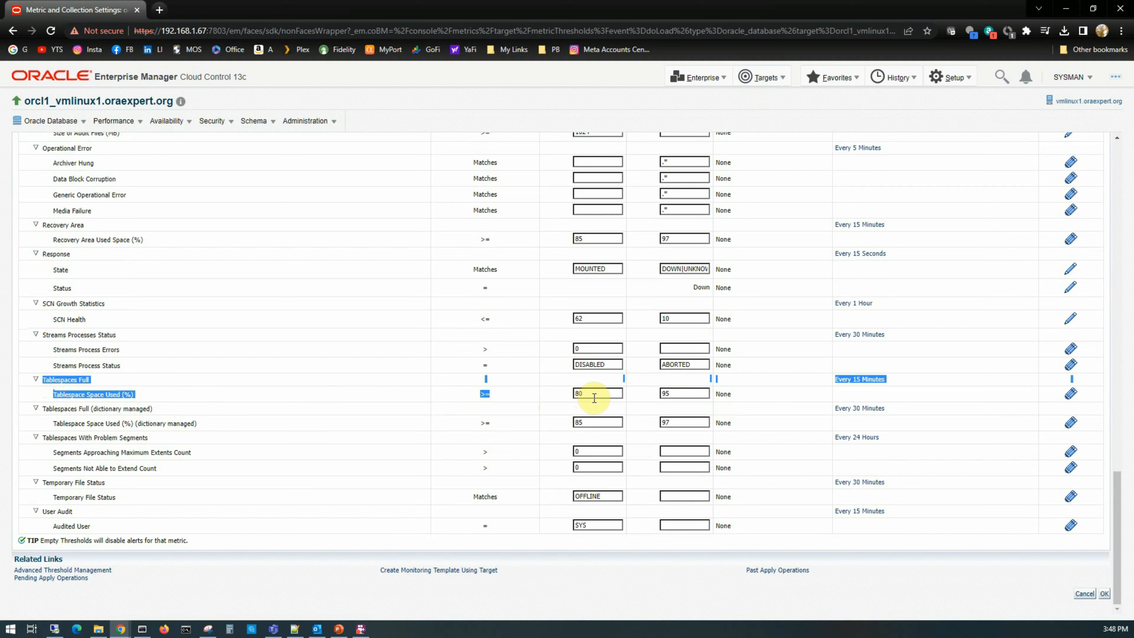
{"action": "left_click", "coordinate": [594, 398]}
{"action": "key", "text": "Tab"}
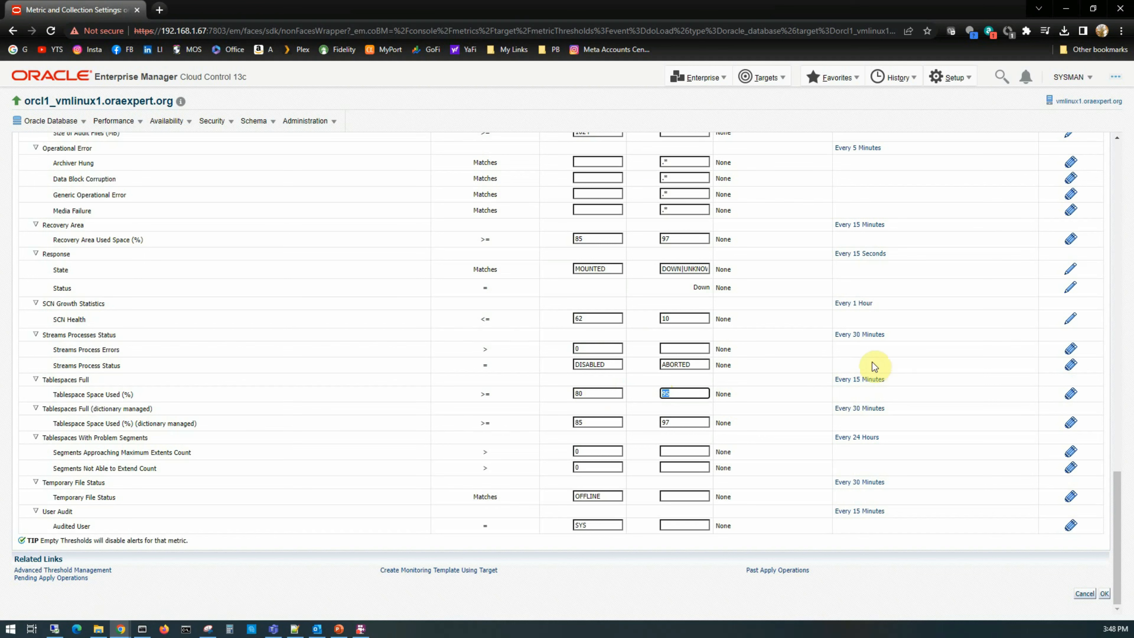
{"action": "left_click", "coordinate": [1085, 593]}
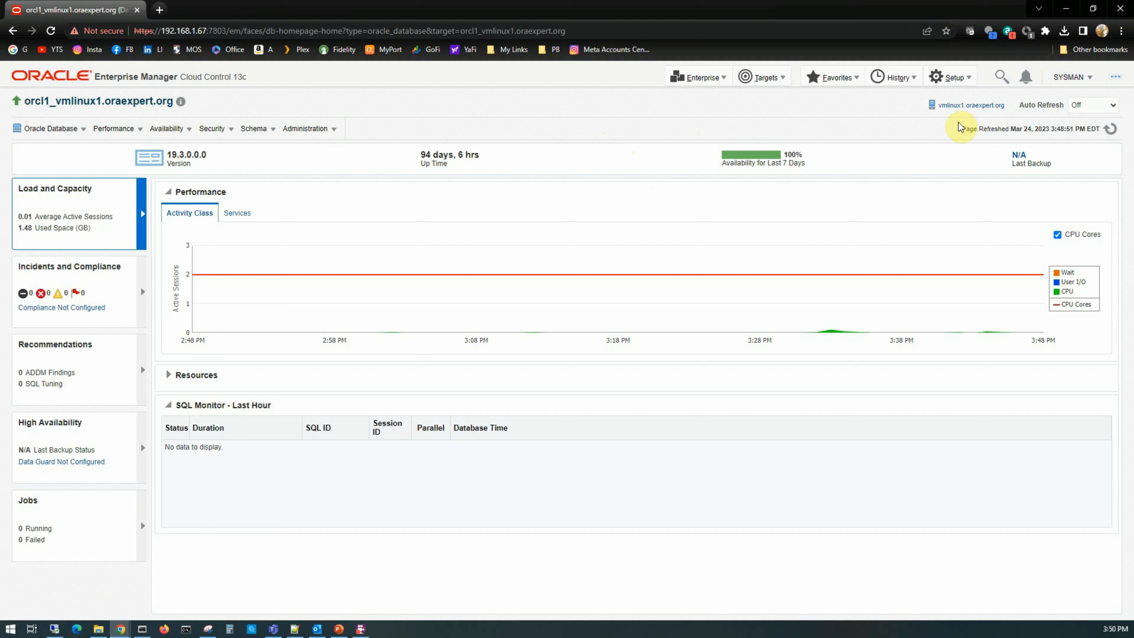
Go back to the monitoring templates and start a new template based on MY_DB_TEMPLATE with Create Like.
{"action": "left_click", "coordinate": [714, 78]}
{"action": "mouse_move", "coordinate": [714, 115]}
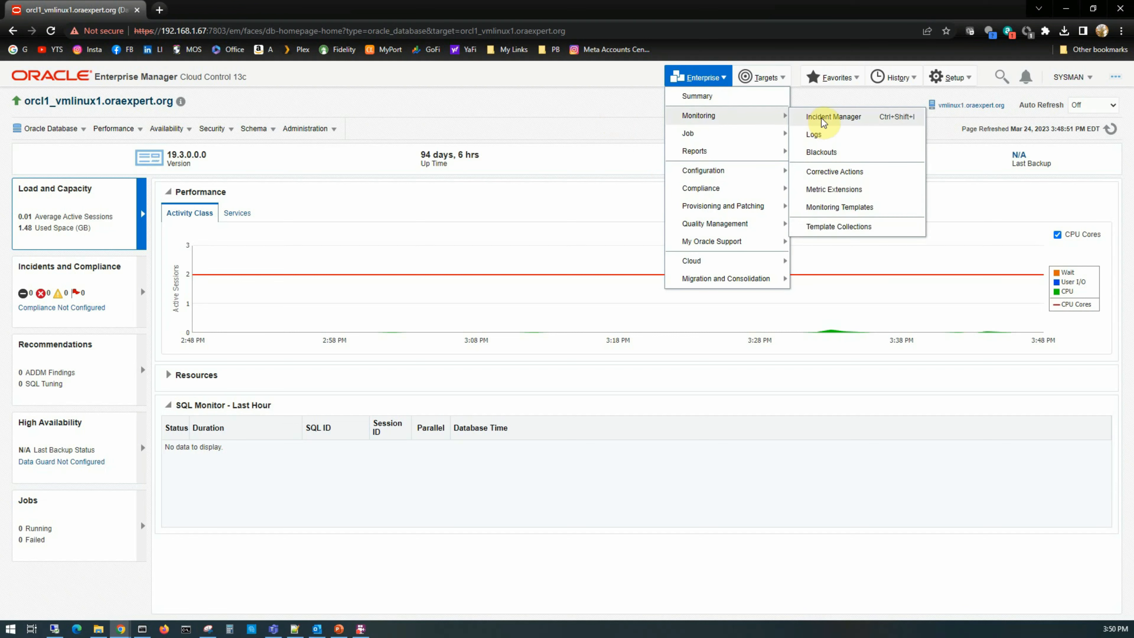
{"action": "left_click", "coordinate": [839, 207]}
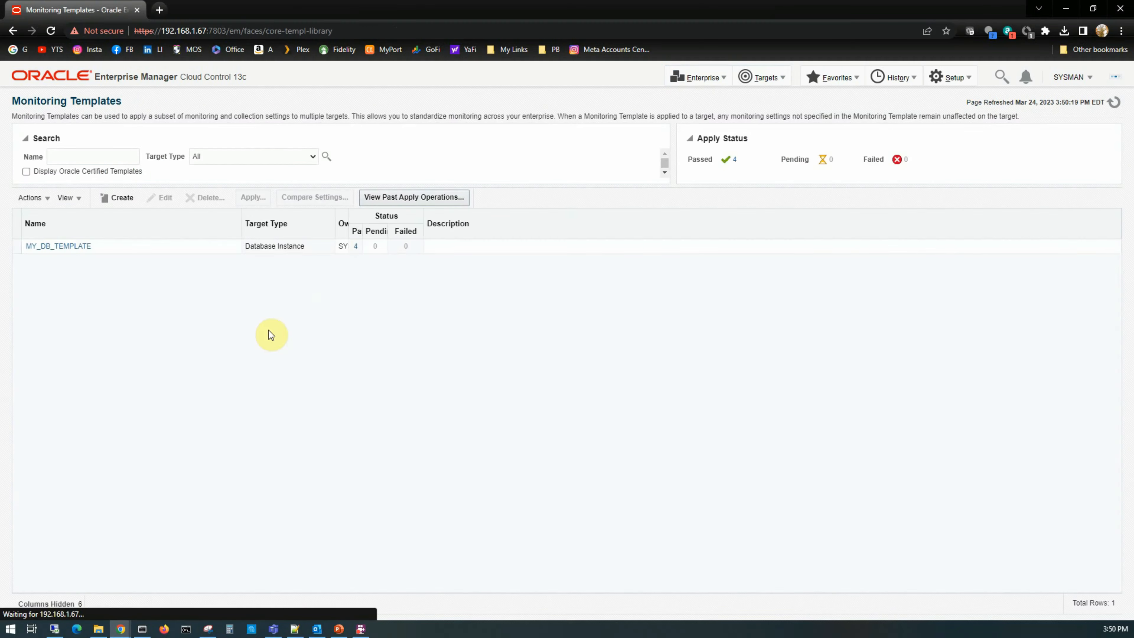
{"action": "left_click", "coordinate": [15, 246]}
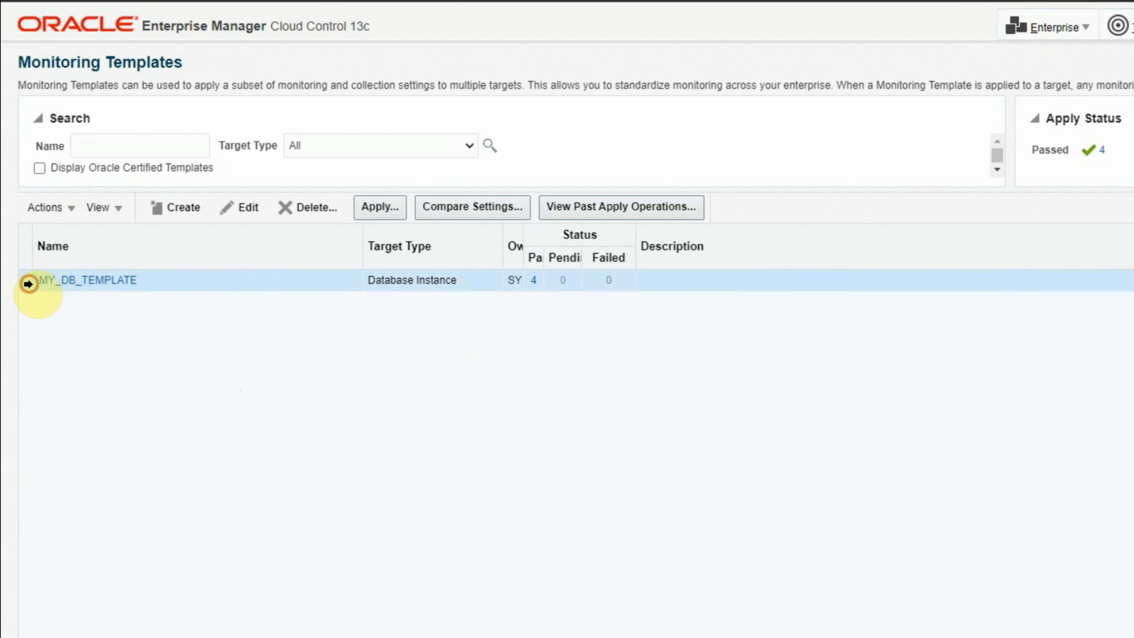
{"action": "left_click", "coordinate": [70, 207]}
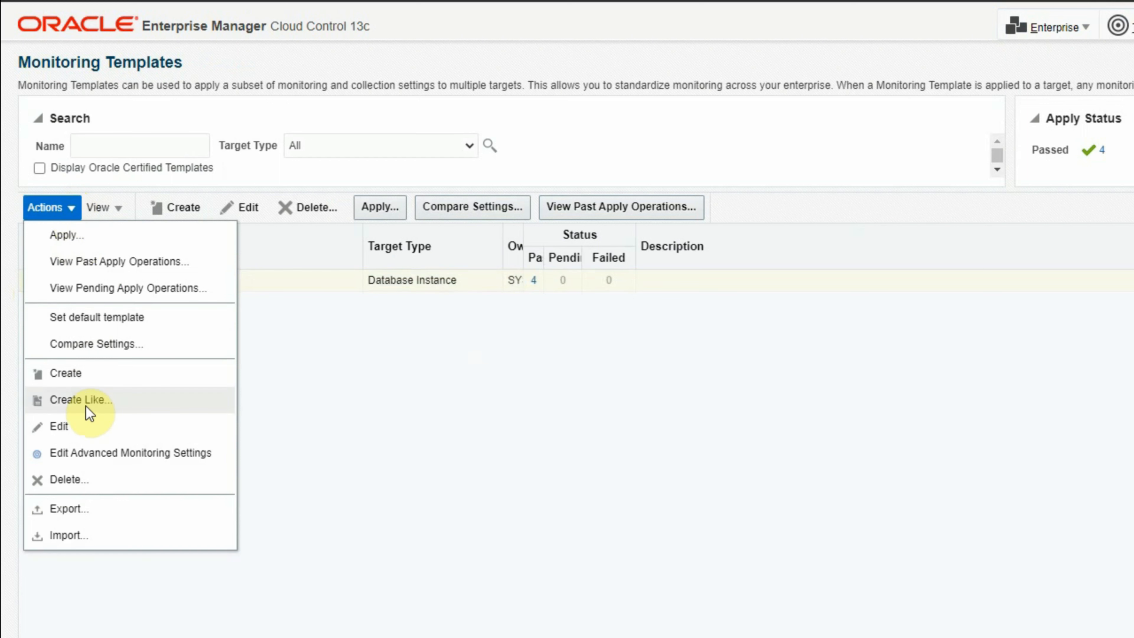
{"action": "left_click", "coordinate": [94, 400]}
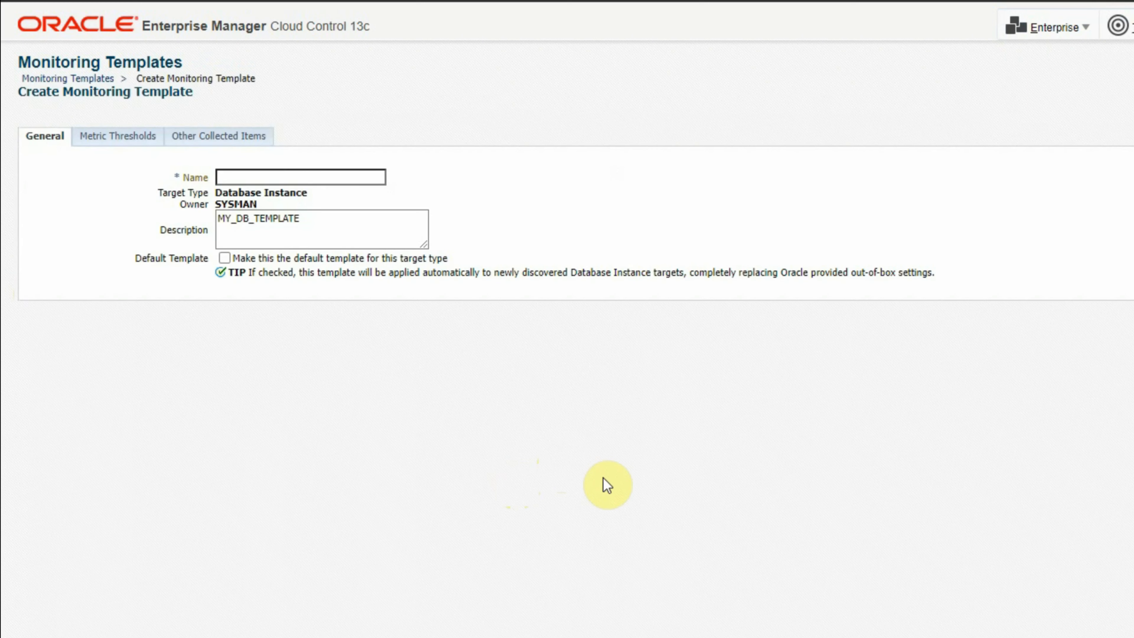
Name the new monitoring template PROD_DB_TEMPLATE and replace its description with the same text.
{"action": "left_click", "coordinate": [268, 178]}
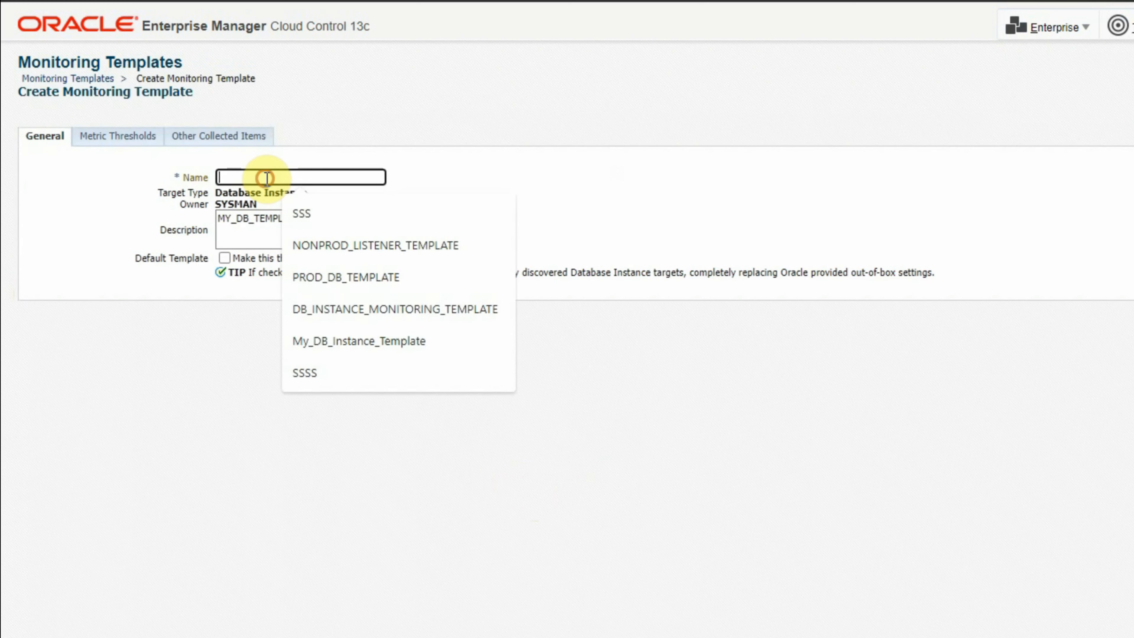
{"action": "left_click", "coordinate": [400, 274]}
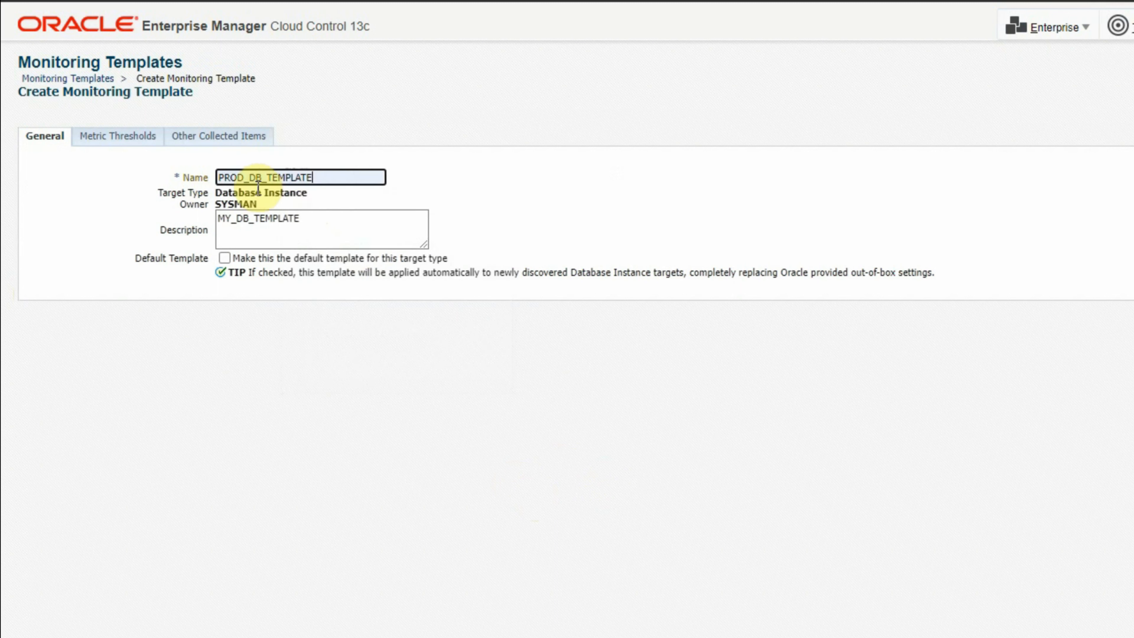
{"action": "left_click_drag", "start_coordinate": [323, 177], "coordinate": [190, 177]}
{"action": "key", "text": "ctrl+c"}
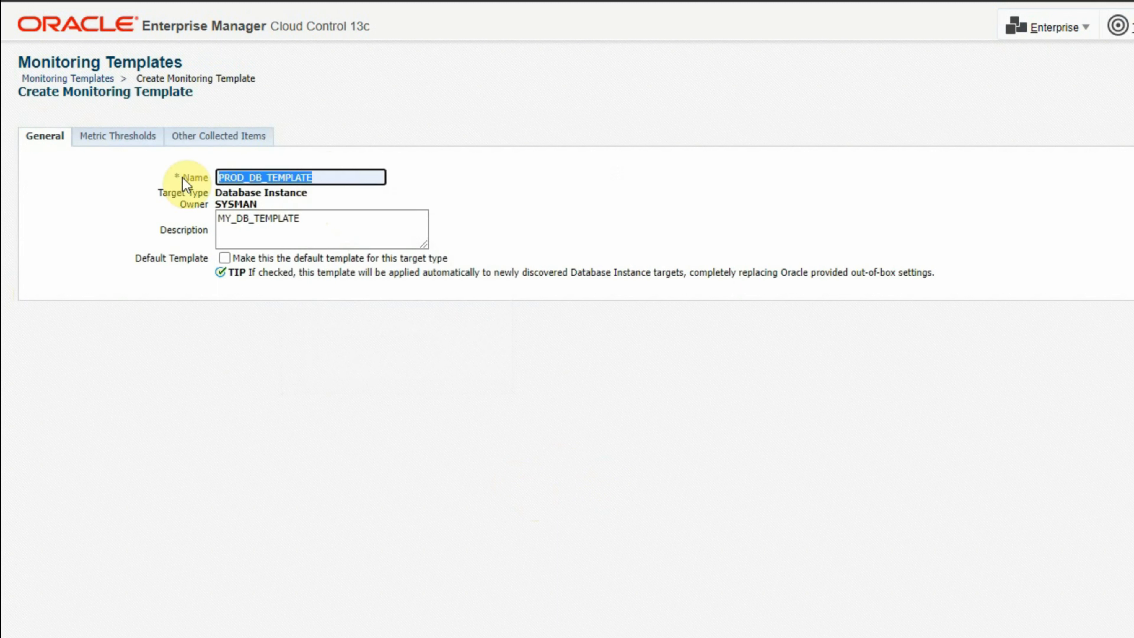
{"action": "left_click_drag", "start_coordinate": [312, 223], "coordinate": [217, 218]}
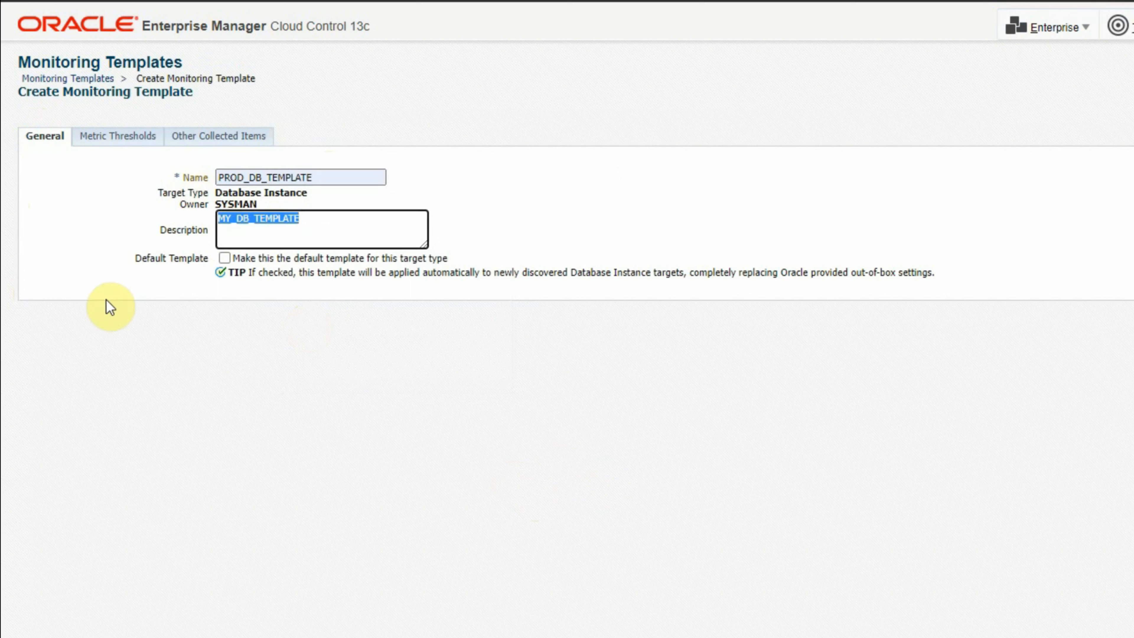
{"action": "key", "text": "ctrl+v"}
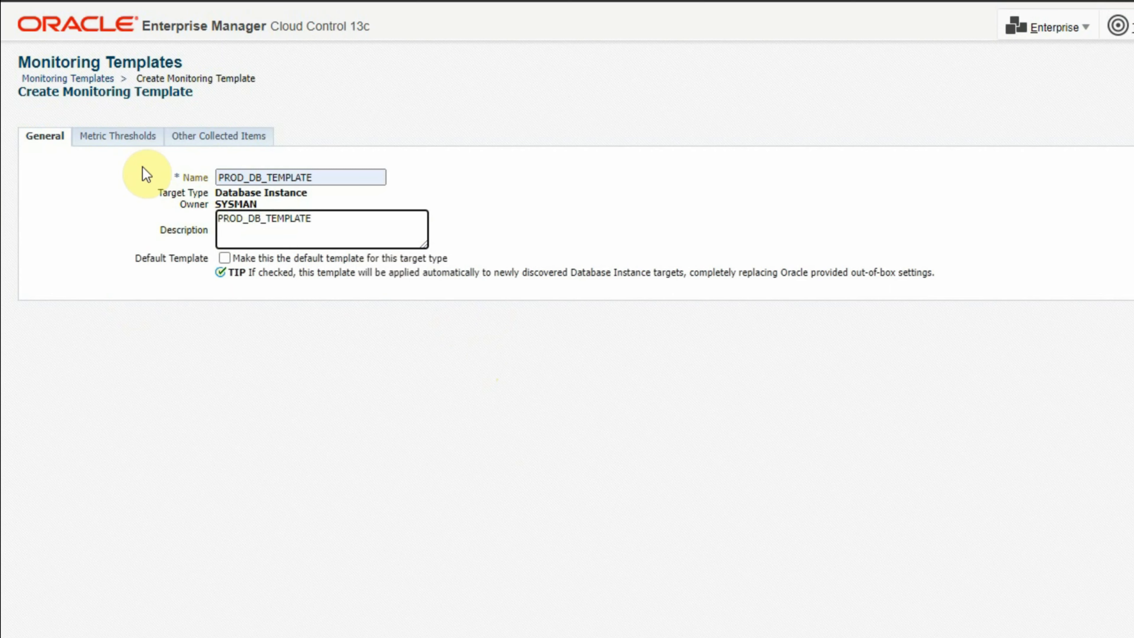
Filter the new template's metric thresholds to show only metrics with thresholds.
{"action": "left_click", "coordinate": [113, 142]}
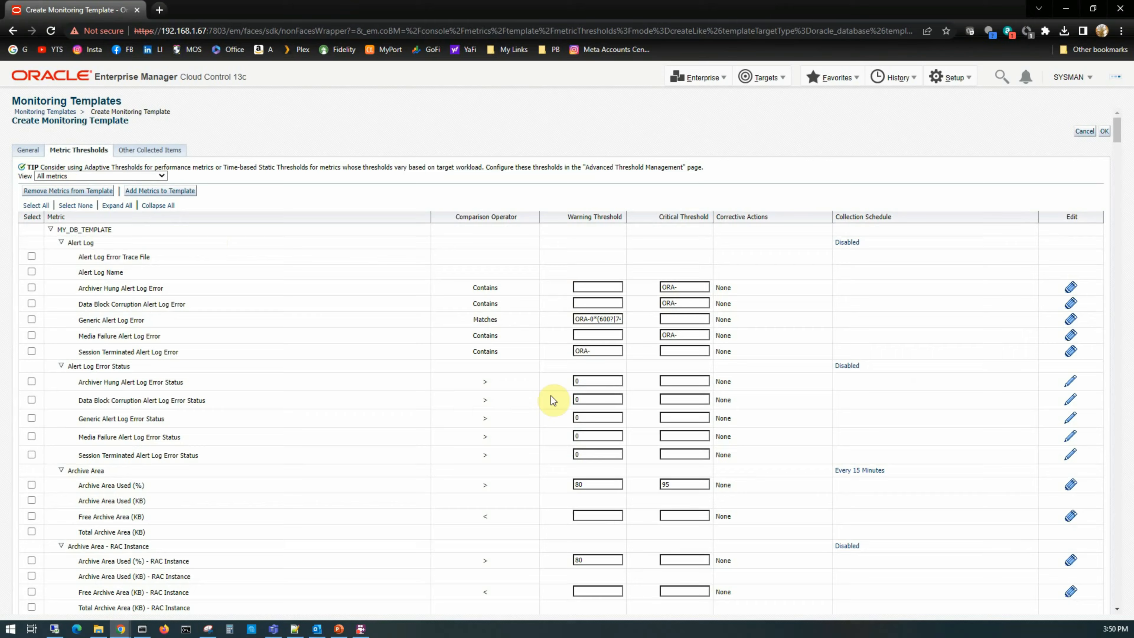
{"action": "scroll", "coordinate": [551, 395], "scroll_direction": "down", "scroll_amount": 5}
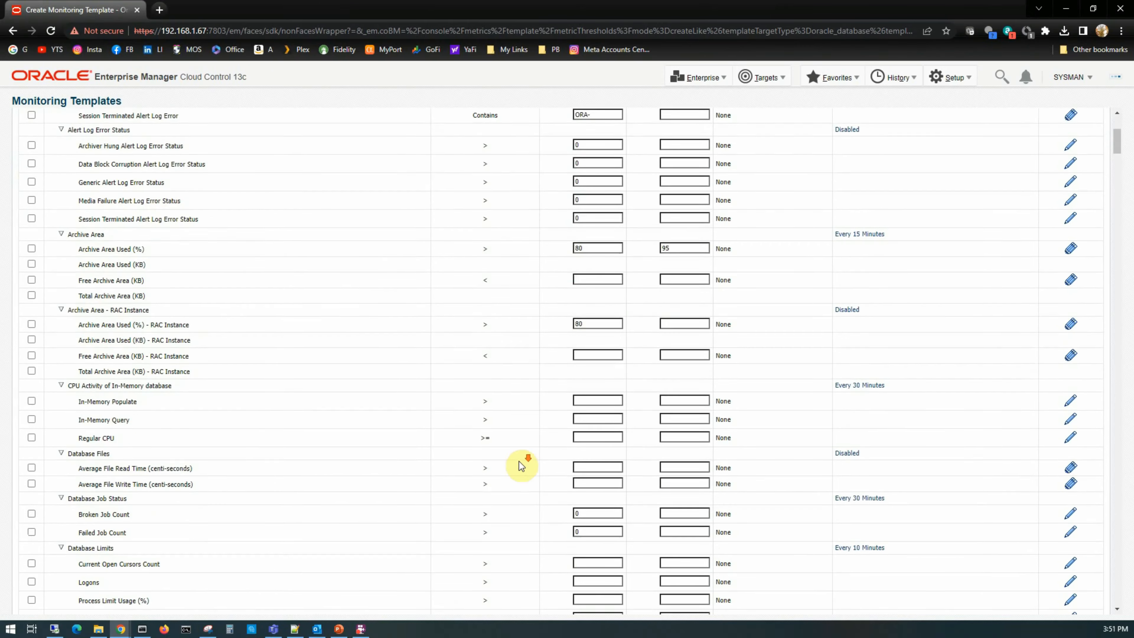
{"action": "scroll", "coordinate": [521, 464], "scroll_direction": "down", "scroll_amount": 15}
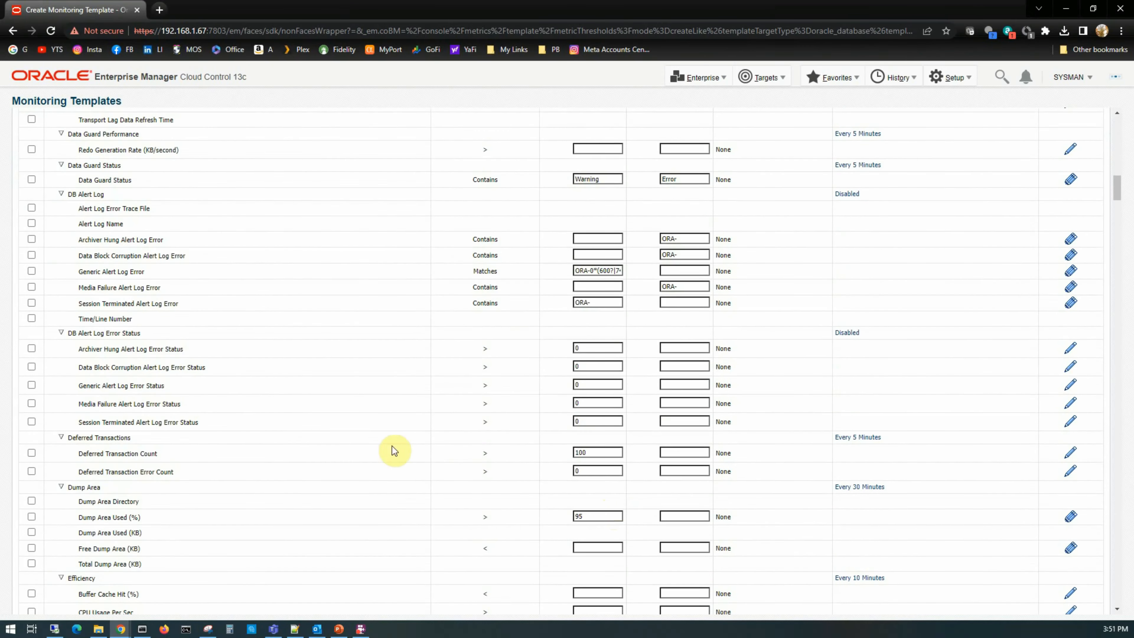
{"action": "scroll", "coordinate": [393, 450], "scroll_direction": "up", "scroll_amount": 10}
{"action": "scroll", "coordinate": [273, 451], "scroll_direction": "down", "scroll_amount": 20}
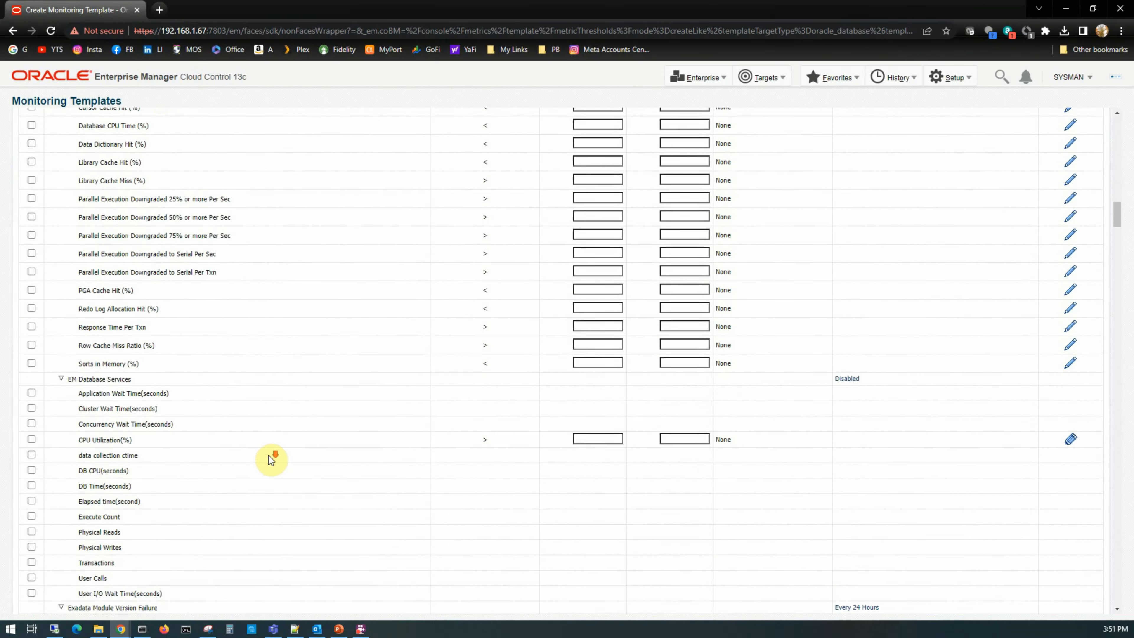
{"action": "scroll", "coordinate": [268, 456], "scroll_direction": "up", "scroll_amount": 10}
{"action": "left_click_drag", "start_coordinate": [1117, 181], "coordinate": [1127, 123]}
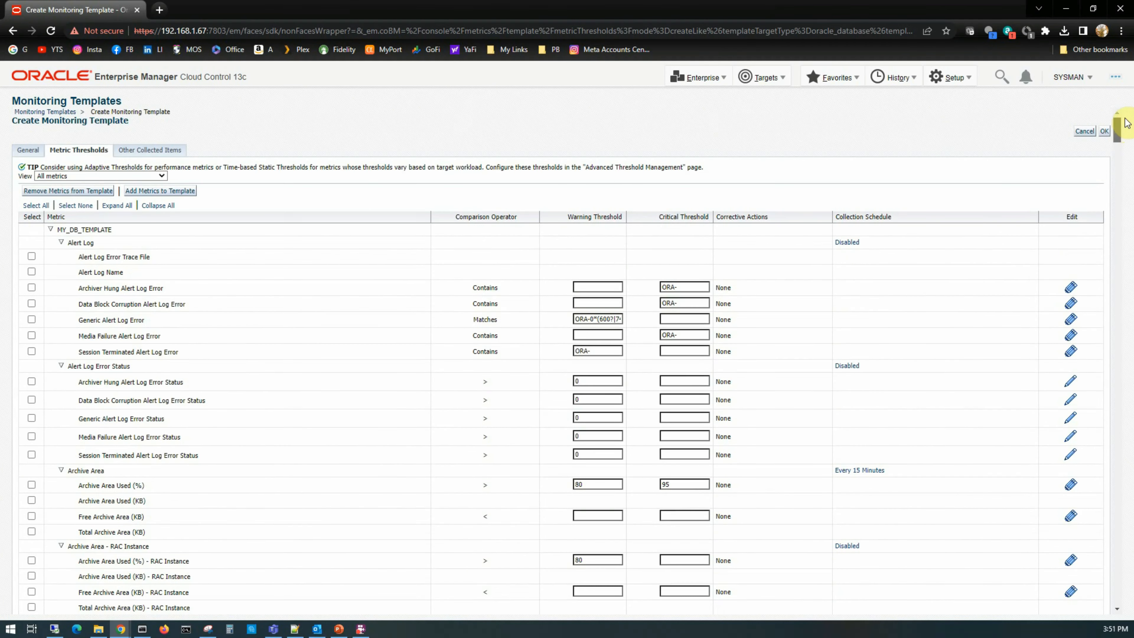
{"action": "left_click", "coordinate": [66, 177]}
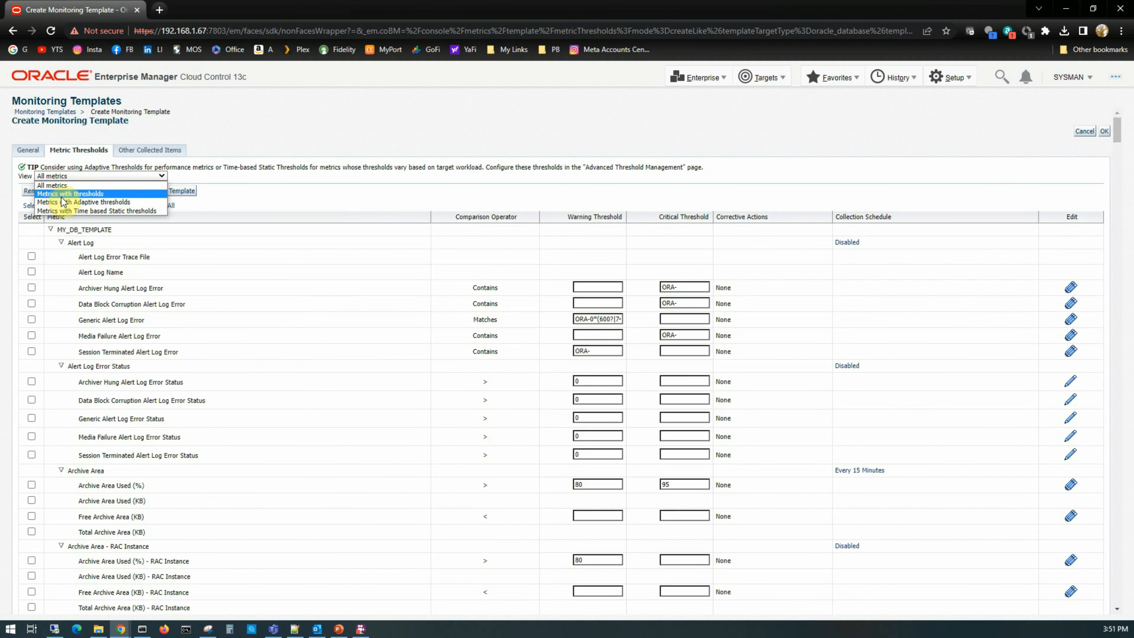
{"action": "left_click", "coordinate": [70, 194]}
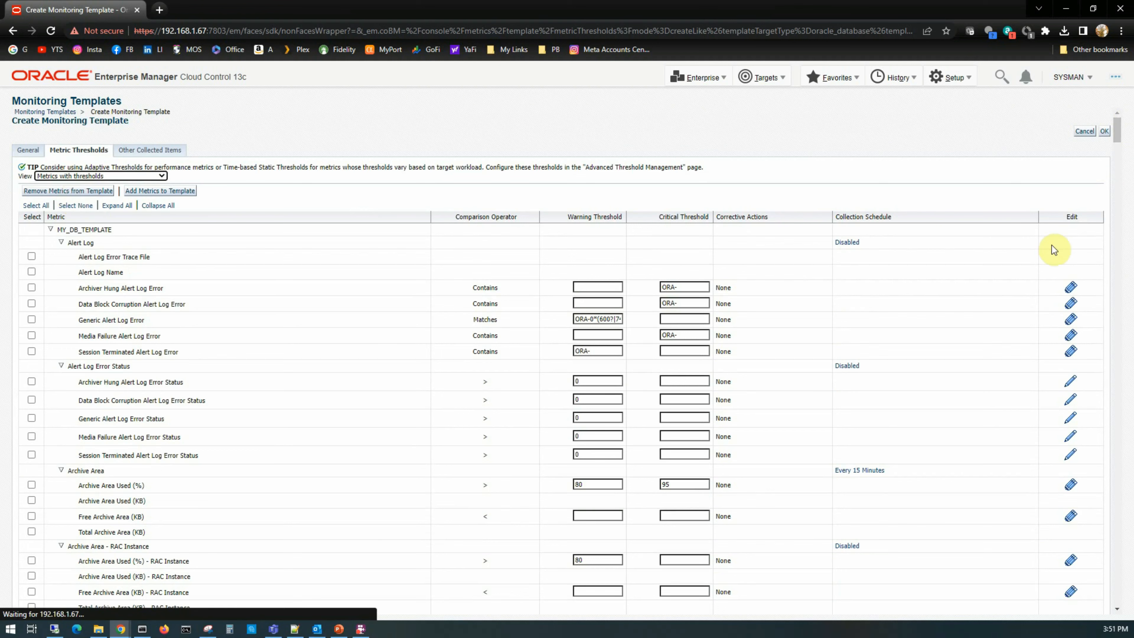
Set the Tablespaces Full metric Tablespace Space Used (%) to warning 75 and critical 80, and save the new template.
{"action": "left_click_drag", "start_coordinate": [1112, 190], "coordinate": [1116, 562]}
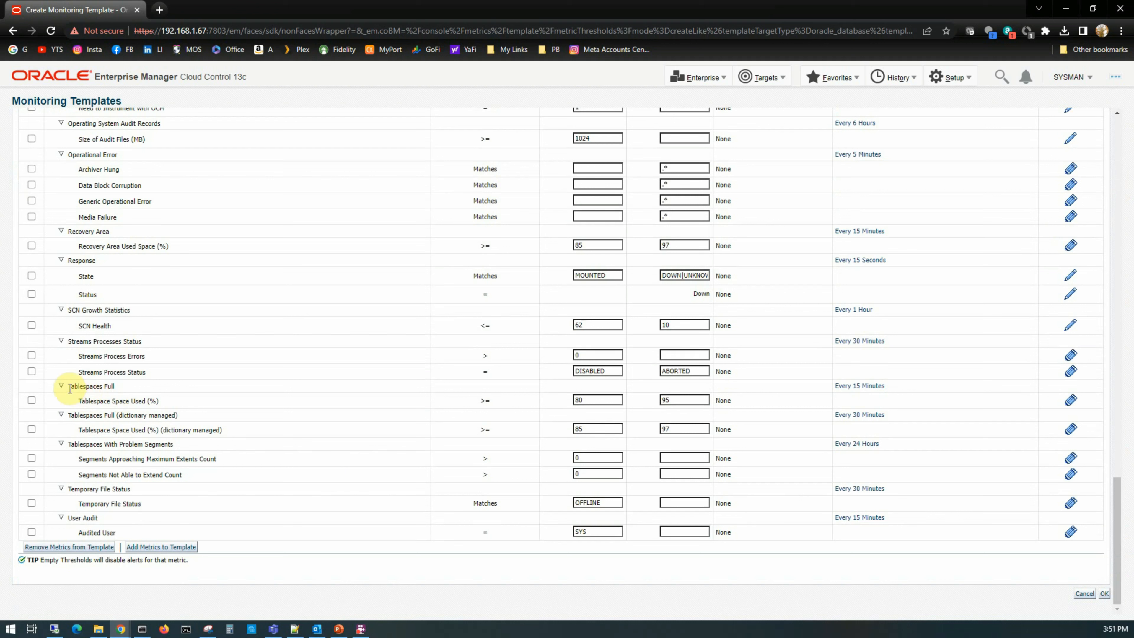
{"action": "left_click_drag", "start_coordinate": [67, 385], "coordinate": [146, 401]}
{"action": "double_click", "coordinate": [587, 400]}
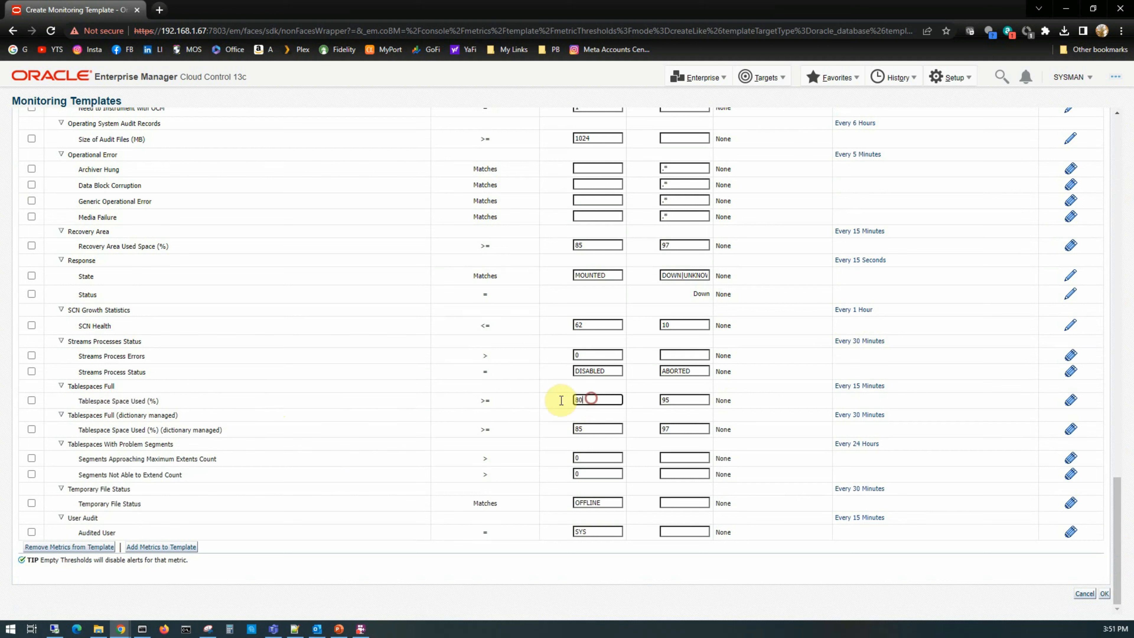
{"action": "type", "text": "75"}
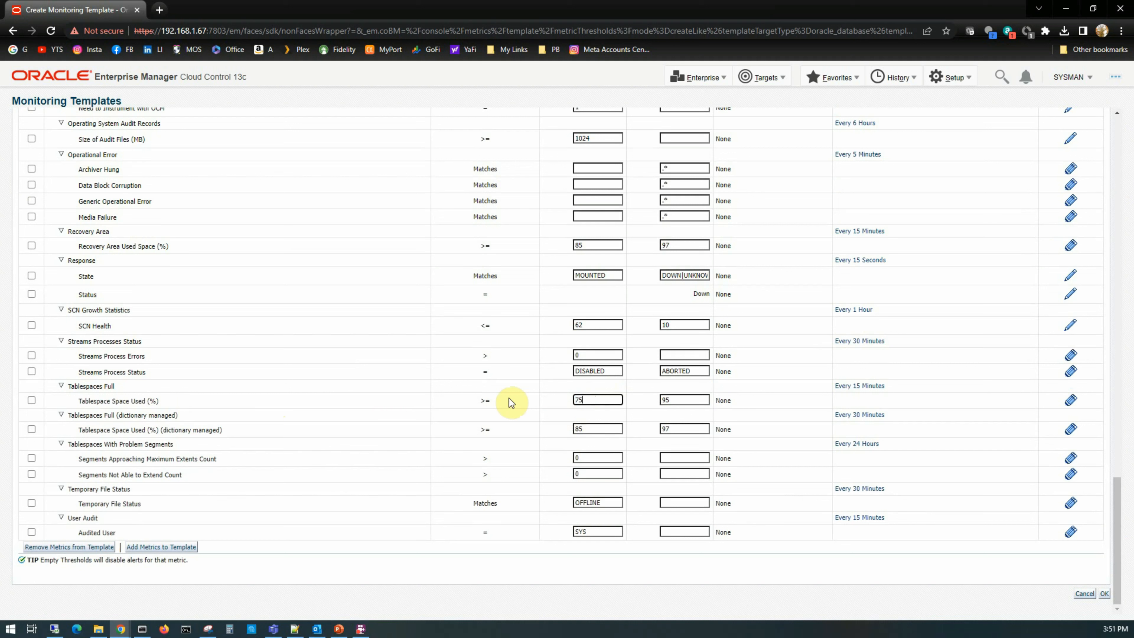
{"action": "double_click", "coordinate": [684, 399]}
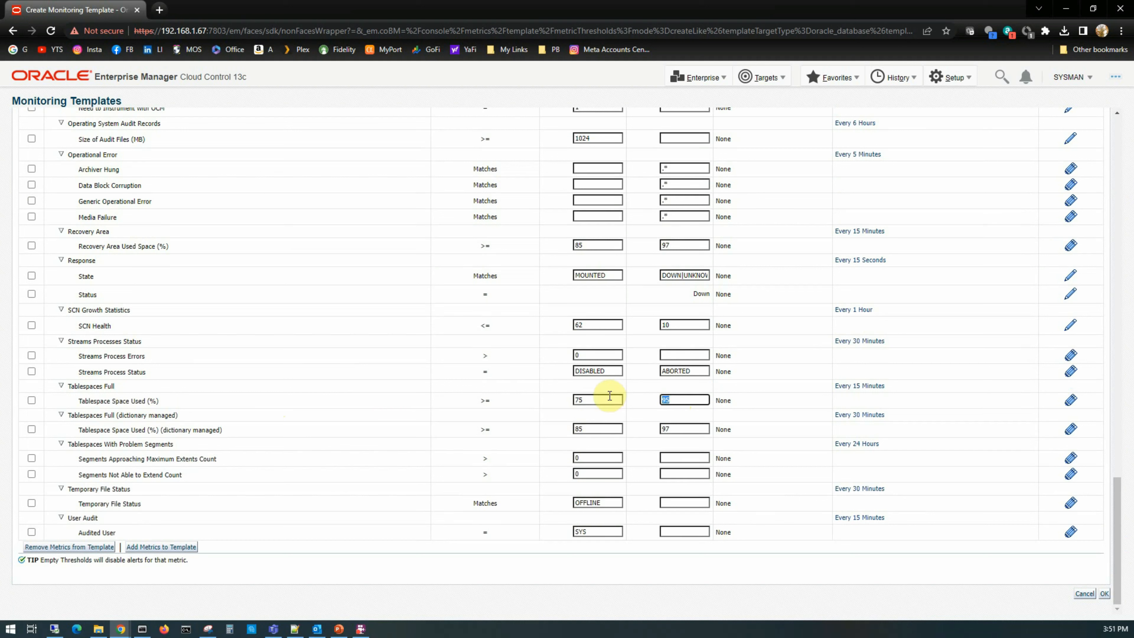
{"action": "type", "text": "80"}
{"action": "left_click_drag", "start_coordinate": [1116, 560], "coordinate": [1130, 197]}
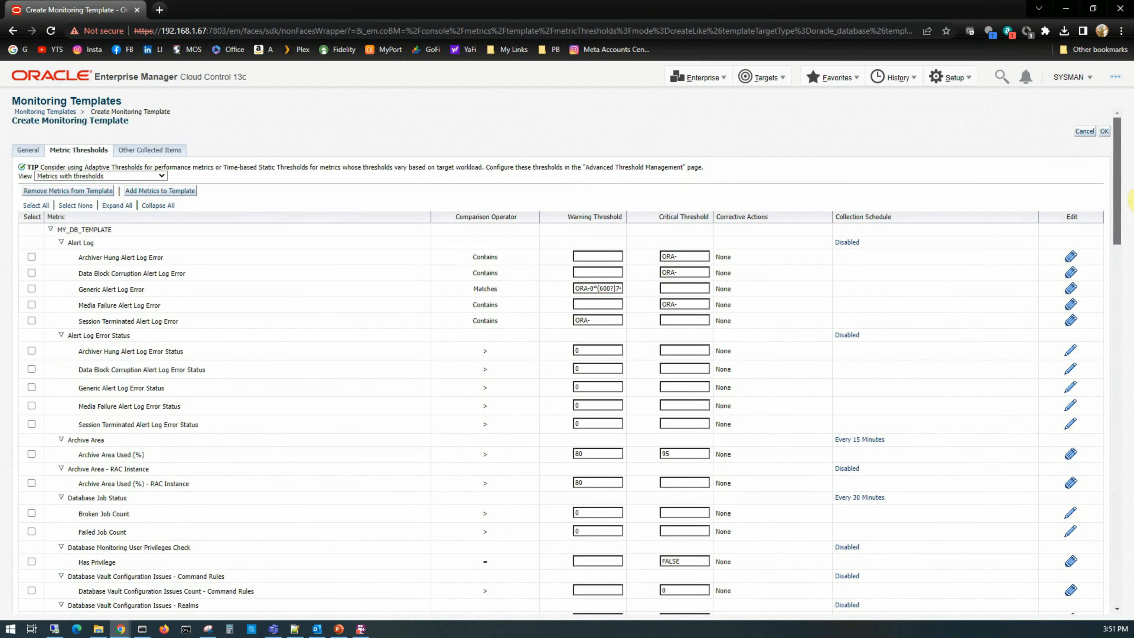
{"action": "left_click", "coordinate": [1104, 131]}
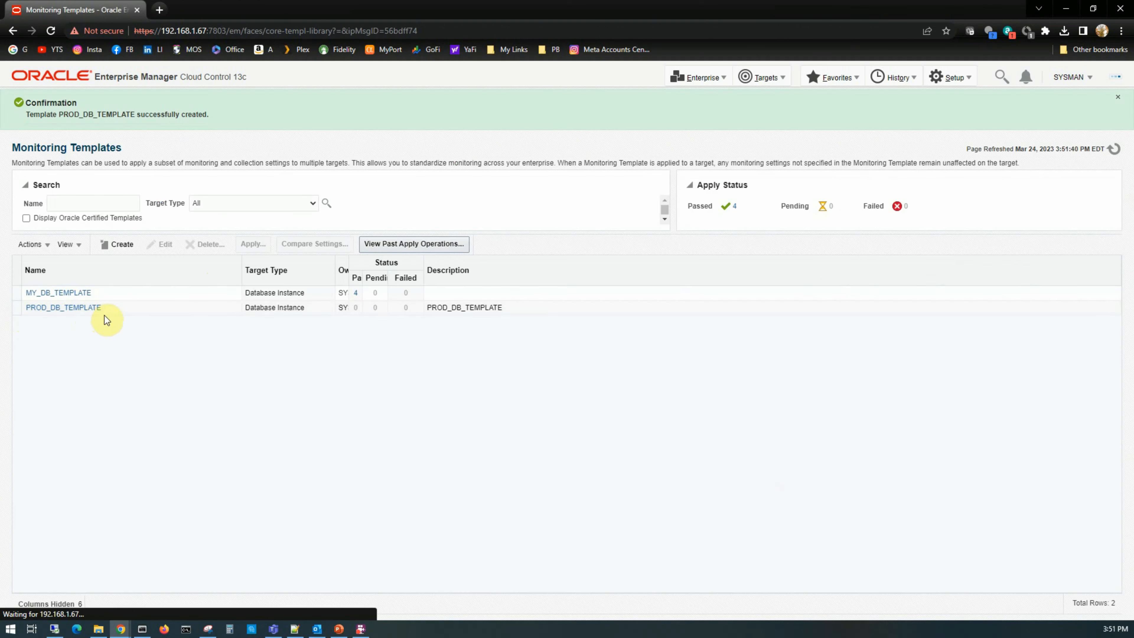
Widen the Passed status column in the monitoring templates list.
{"action": "left_click", "coordinate": [78, 313]}
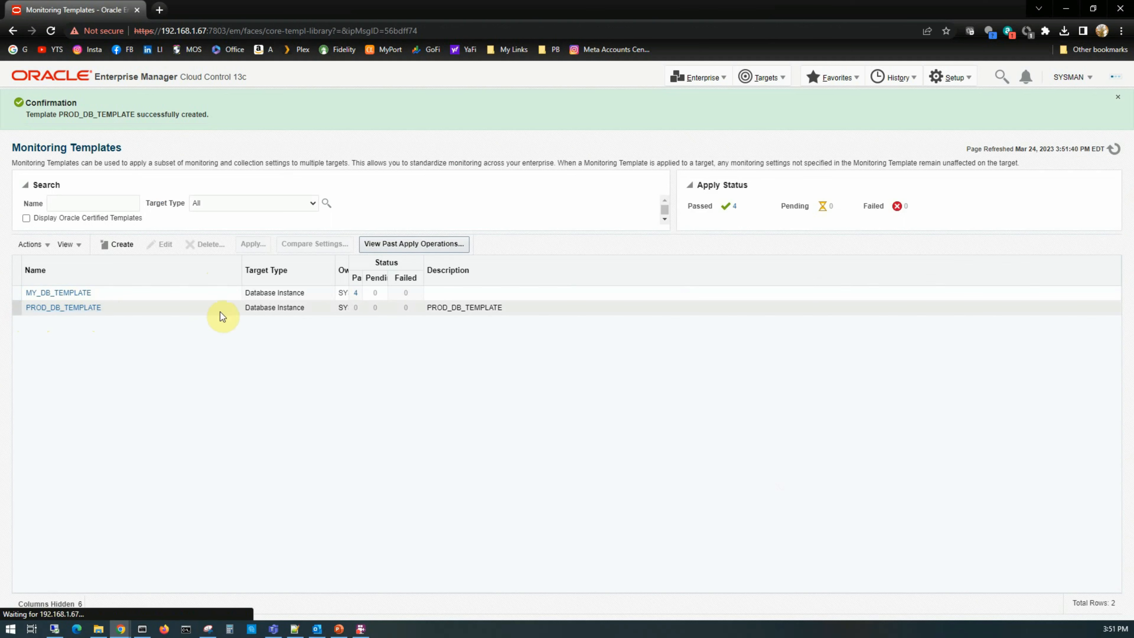
{"action": "left_click_drag", "start_coordinate": [362, 279], "coordinate": [494, 294]}
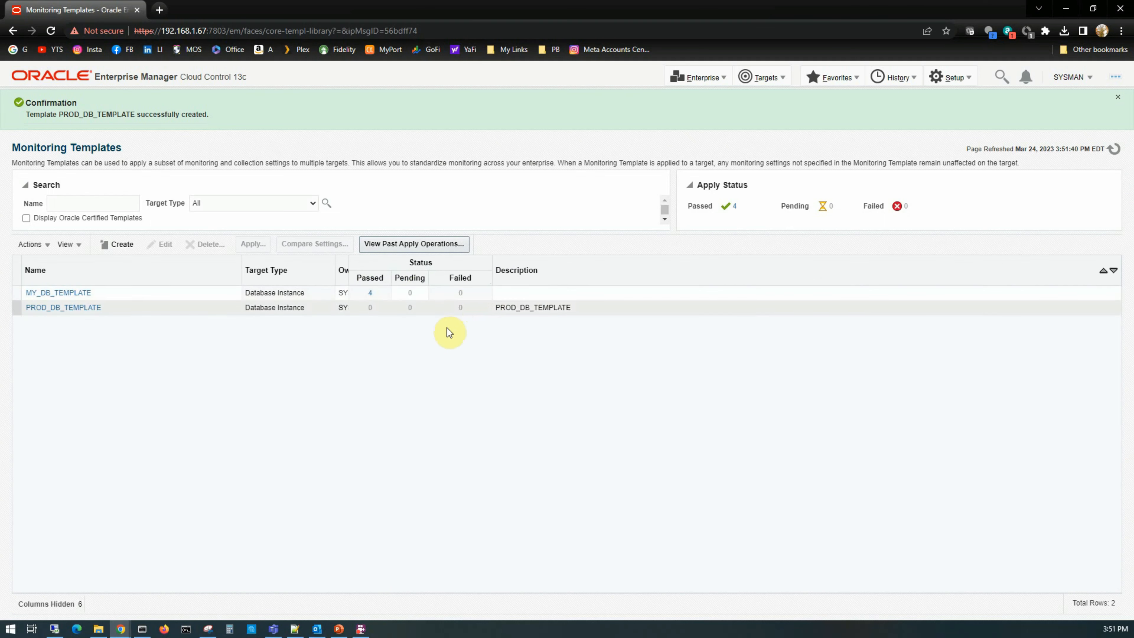
Edit MY_DB_TEMPLATE to make it the default template for the Database Instance target type, and save it.
{"action": "left_click", "coordinate": [20, 292]}
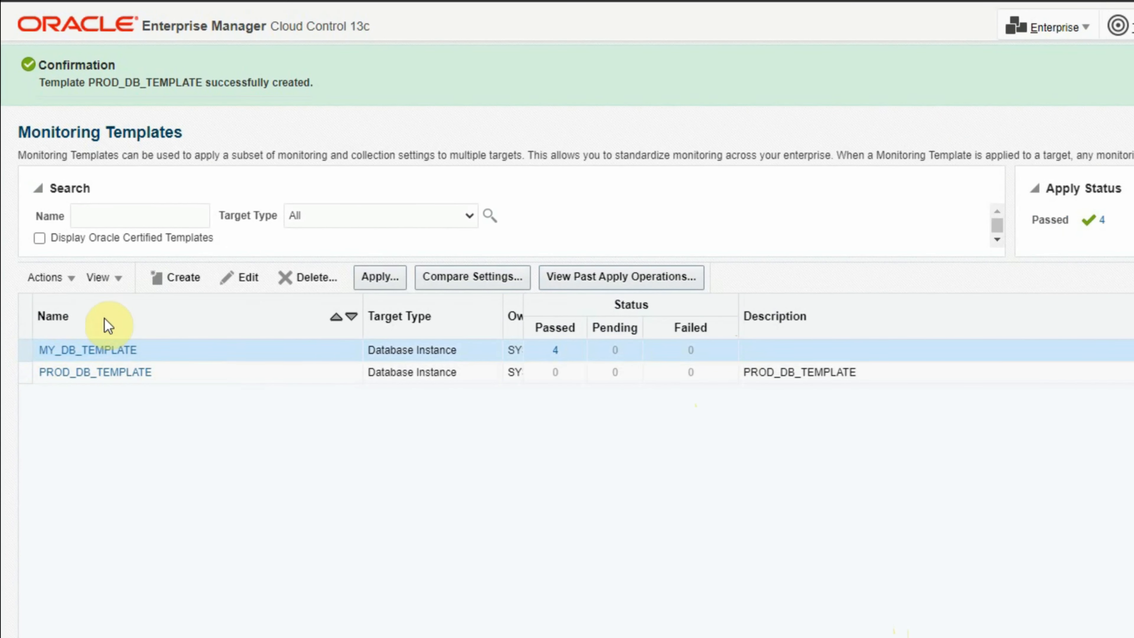
{"action": "left_click", "coordinate": [35, 282]}
{"action": "left_click", "coordinate": [25, 281]}
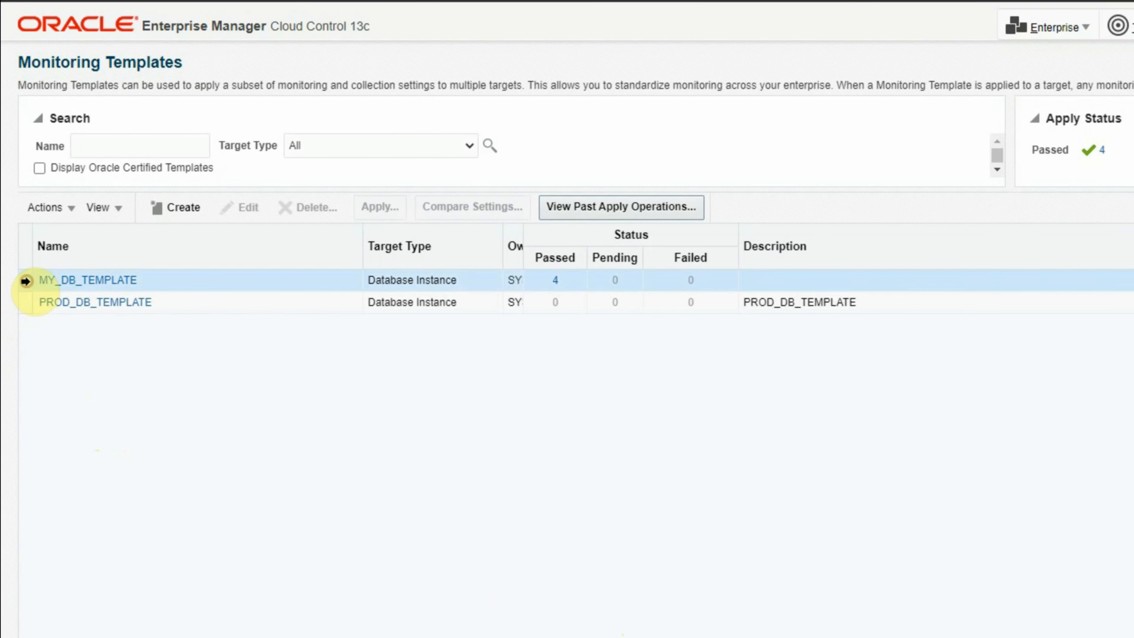
{"action": "left_click", "coordinate": [233, 213]}
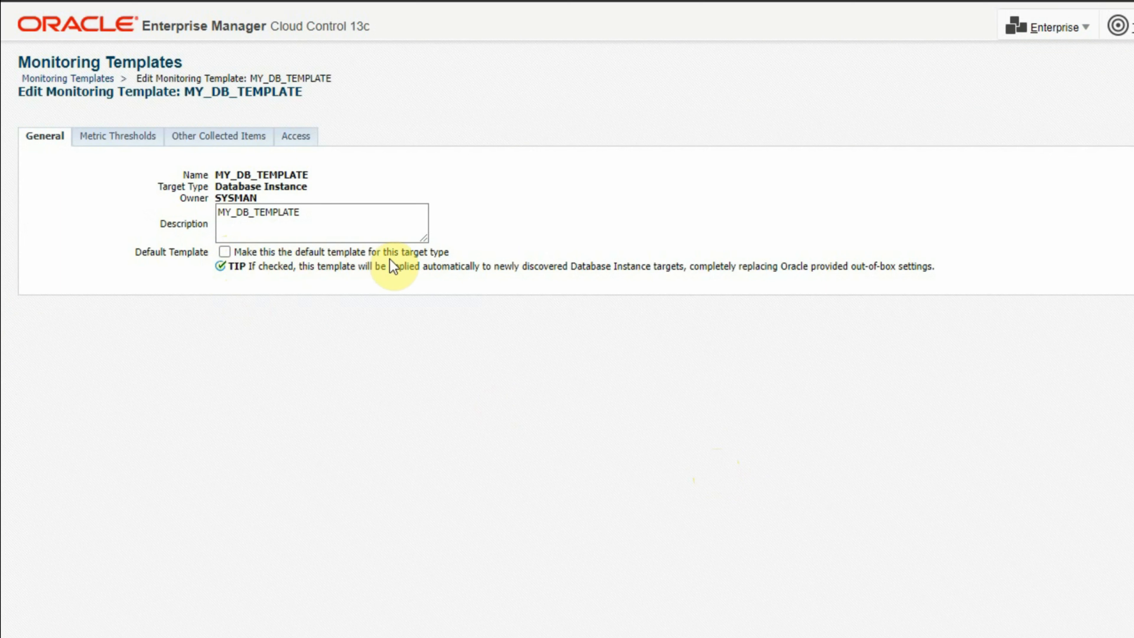
{"action": "left_click", "coordinate": [224, 252]}
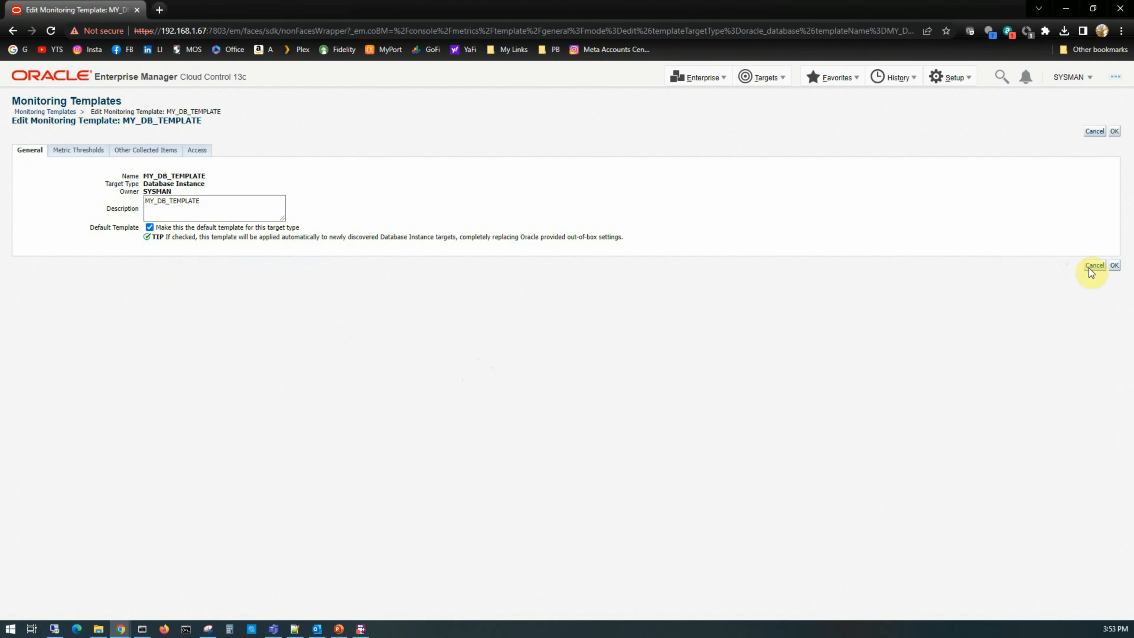
{"action": "left_click", "coordinate": [1114, 265]}
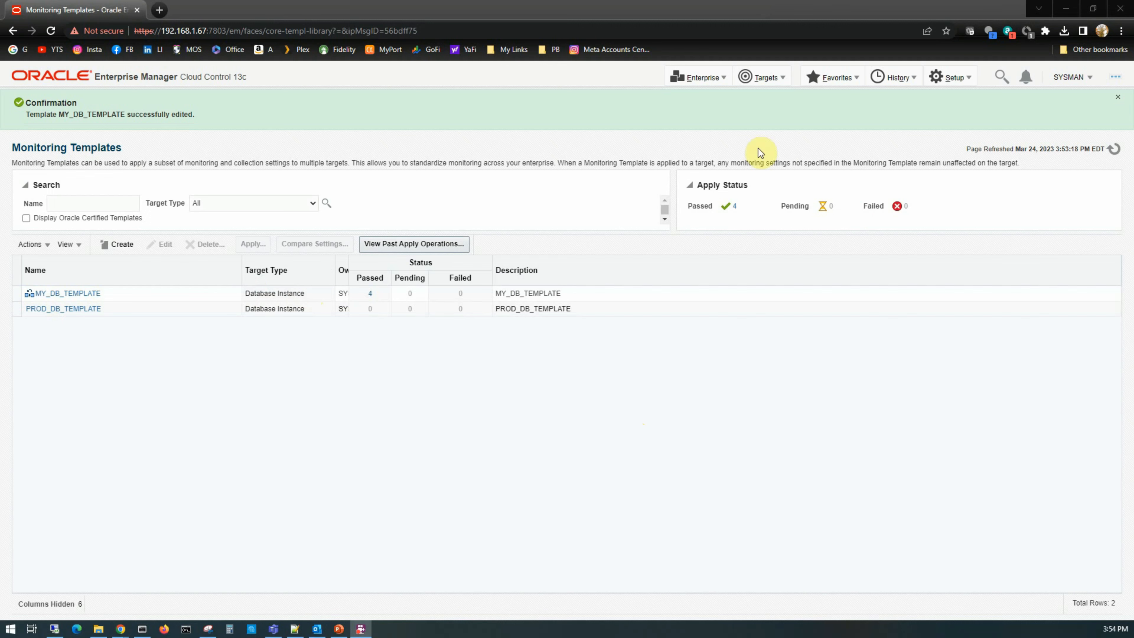
Go to the target groups and start a new regular group named PROD_DB_INSTANCE.
{"action": "left_click", "coordinate": [766, 78]}
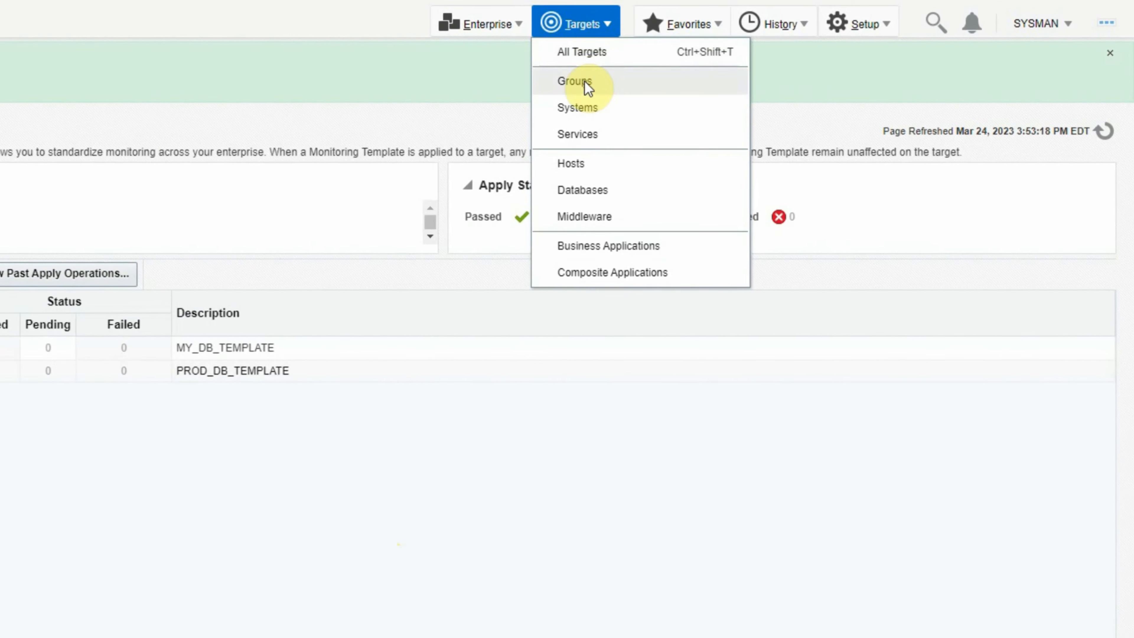
{"action": "left_click", "coordinate": [671, 98]}
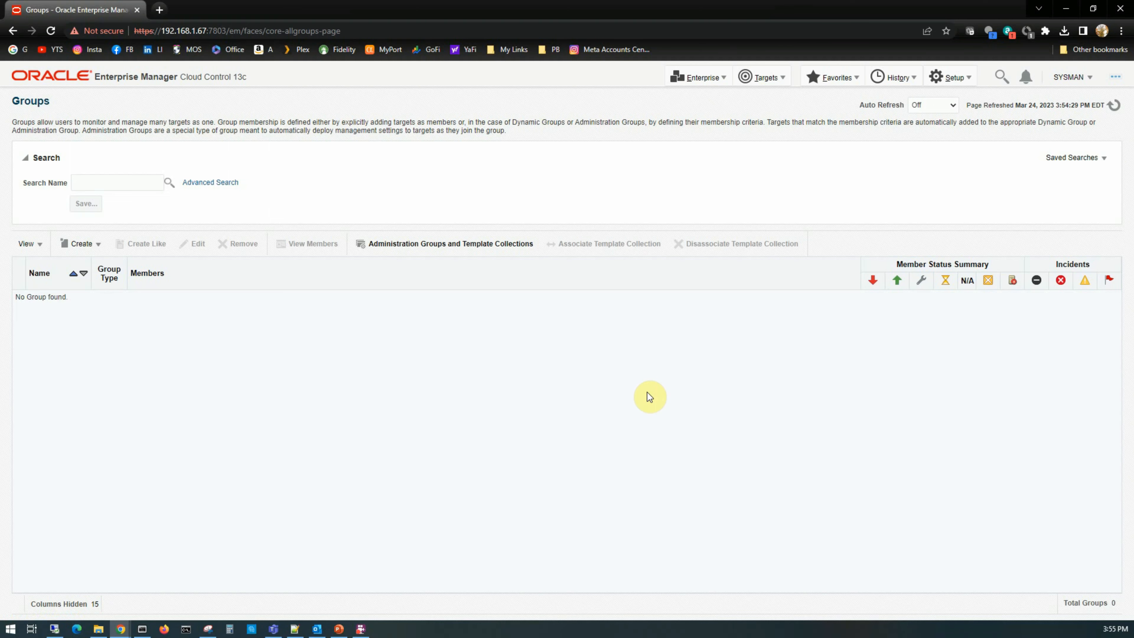
{"action": "left_click", "coordinate": [92, 245]}
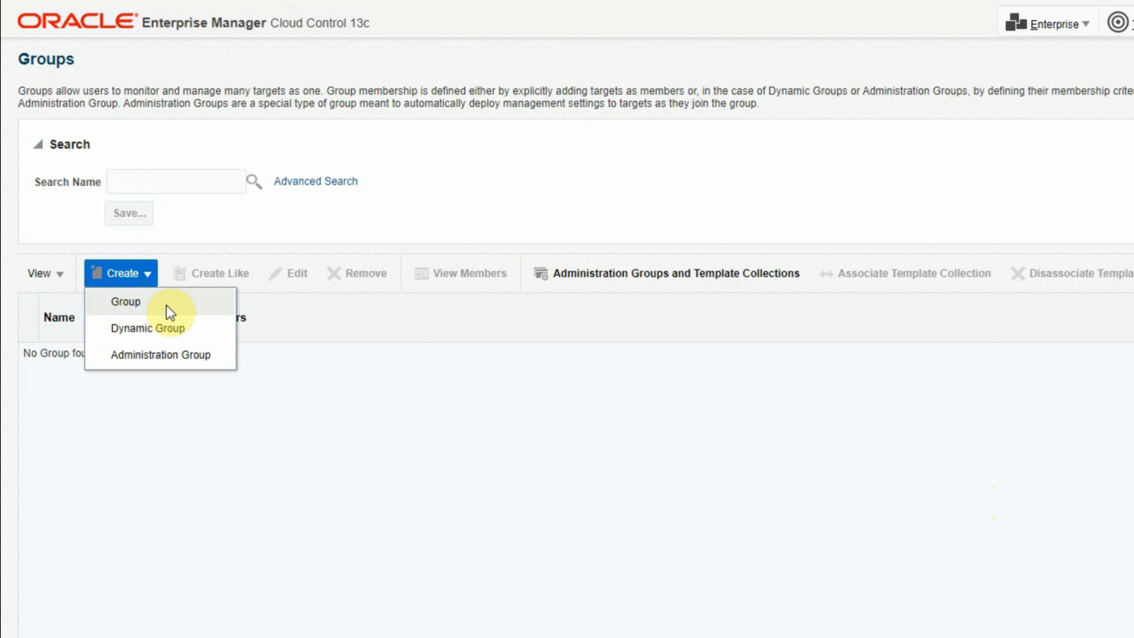
{"action": "left_click_drag", "start_coordinate": [140, 302], "coordinate": [127, 303]}
{"action": "left_click", "coordinate": [127, 305]}
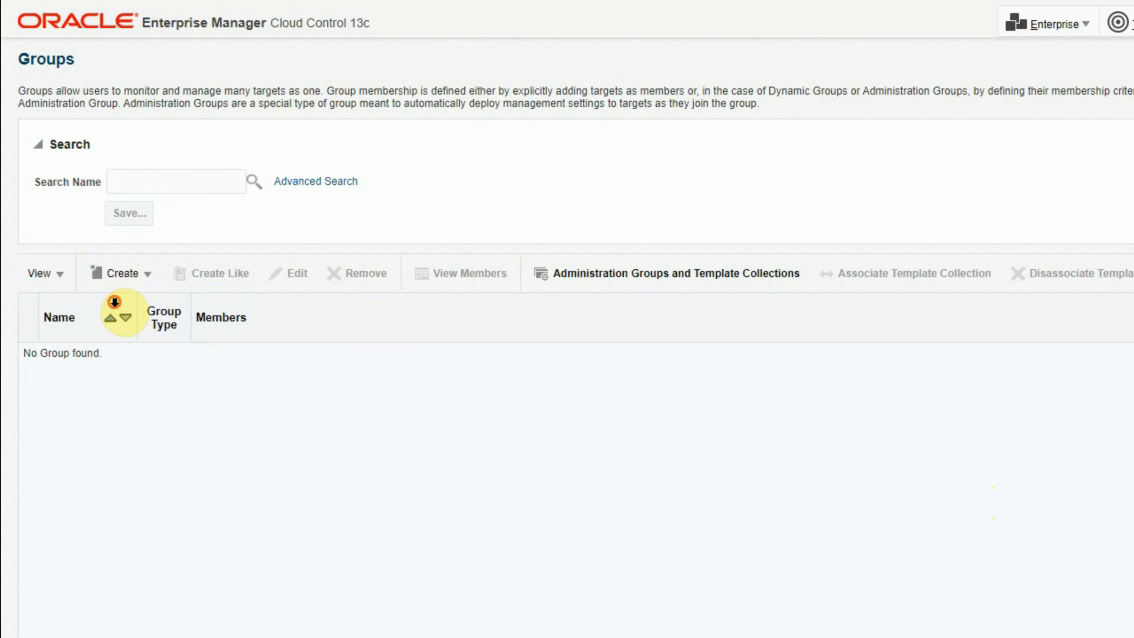
{"action": "left_click", "coordinate": [233, 147]}
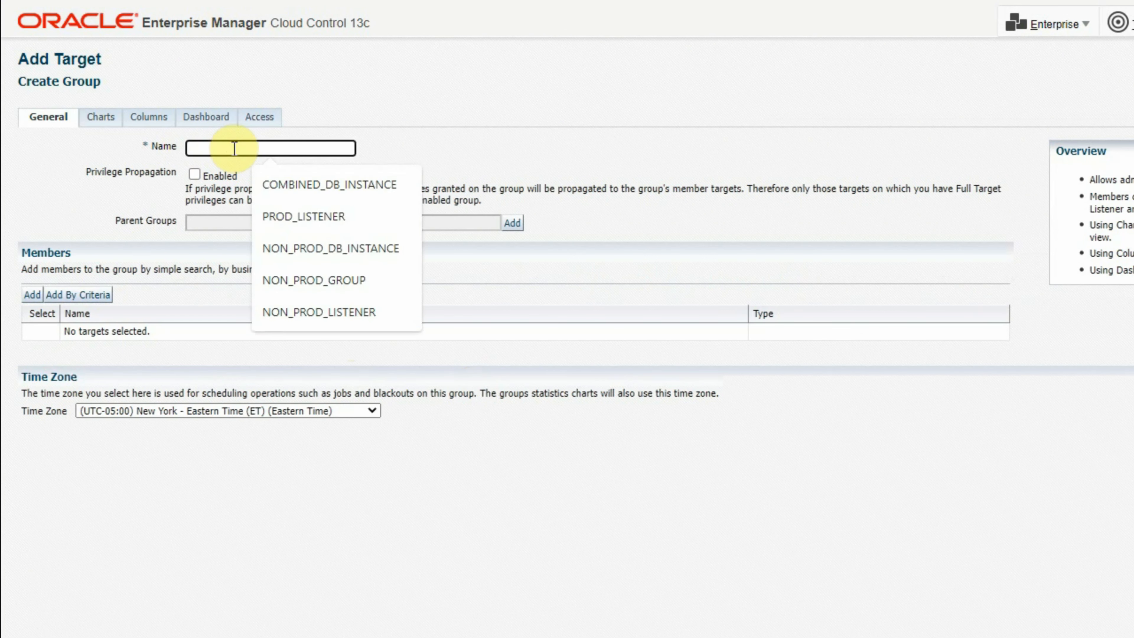
{"action": "type", "text": "PROD_DB_INSTANCE"}
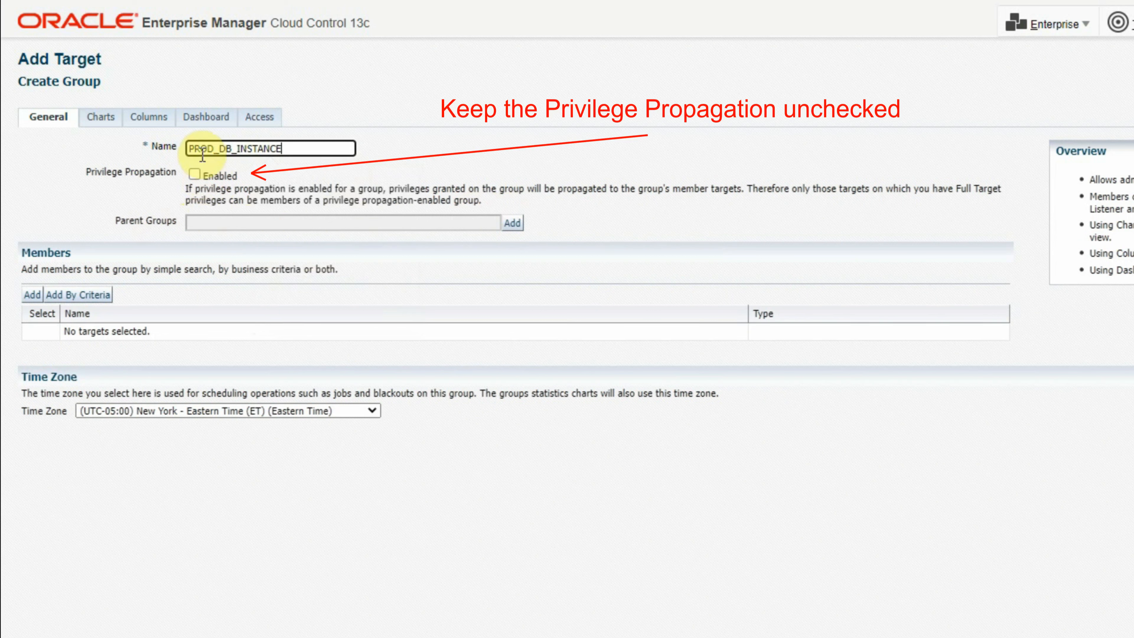
Add the database instance oemrepo_adminsvr.oraexpert.org as a member of the PROD_DB_INSTANCE group and save the group.
{"action": "left_click", "coordinate": [30, 294]}
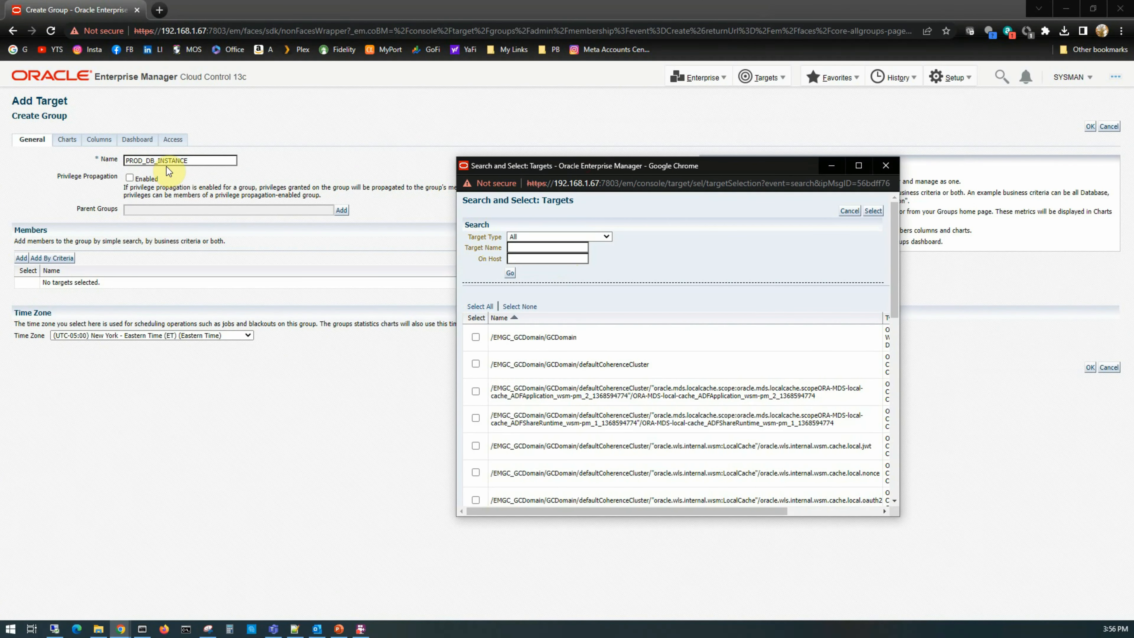
{"action": "left_click", "coordinate": [564, 236]}
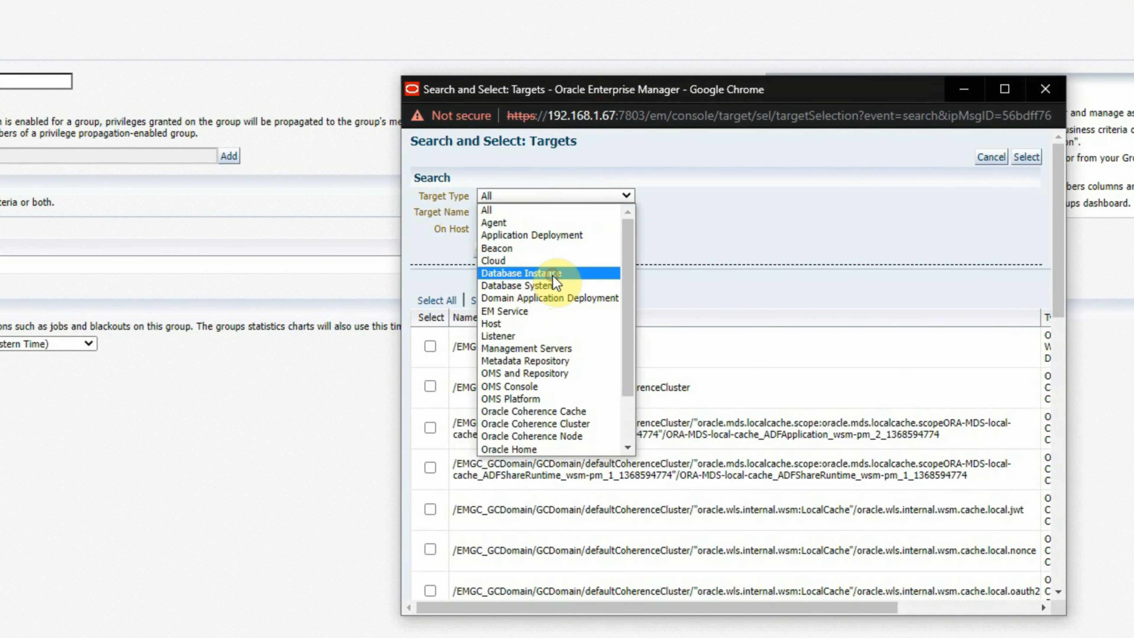
{"action": "left_click", "coordinate": [552, 273]}
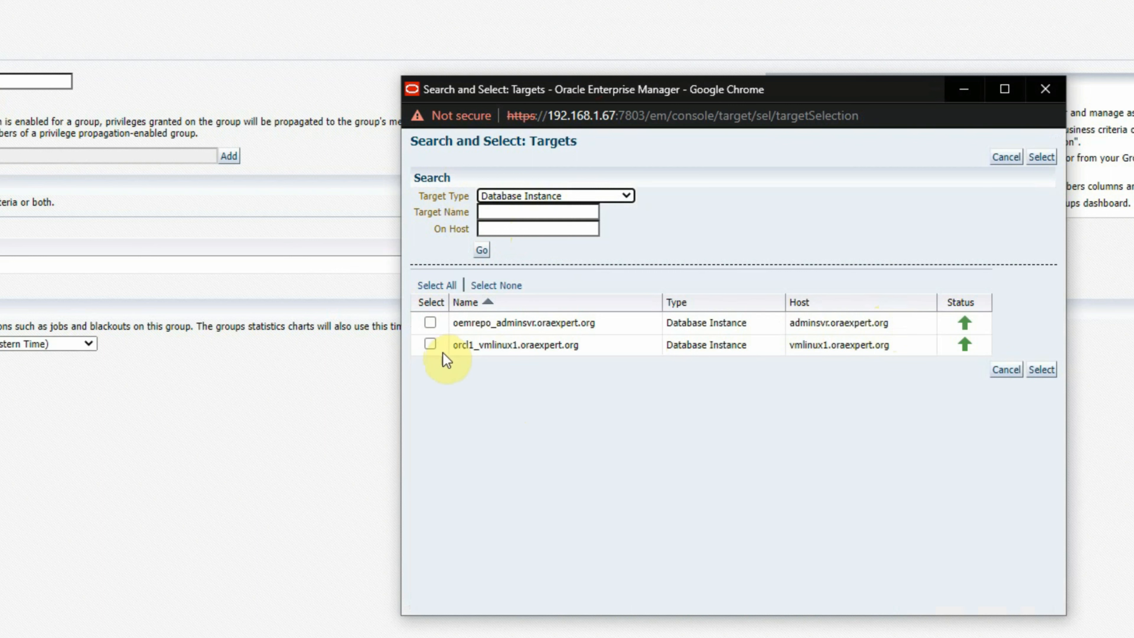
{"action": "left_click", "coordinate": [430, 323]}
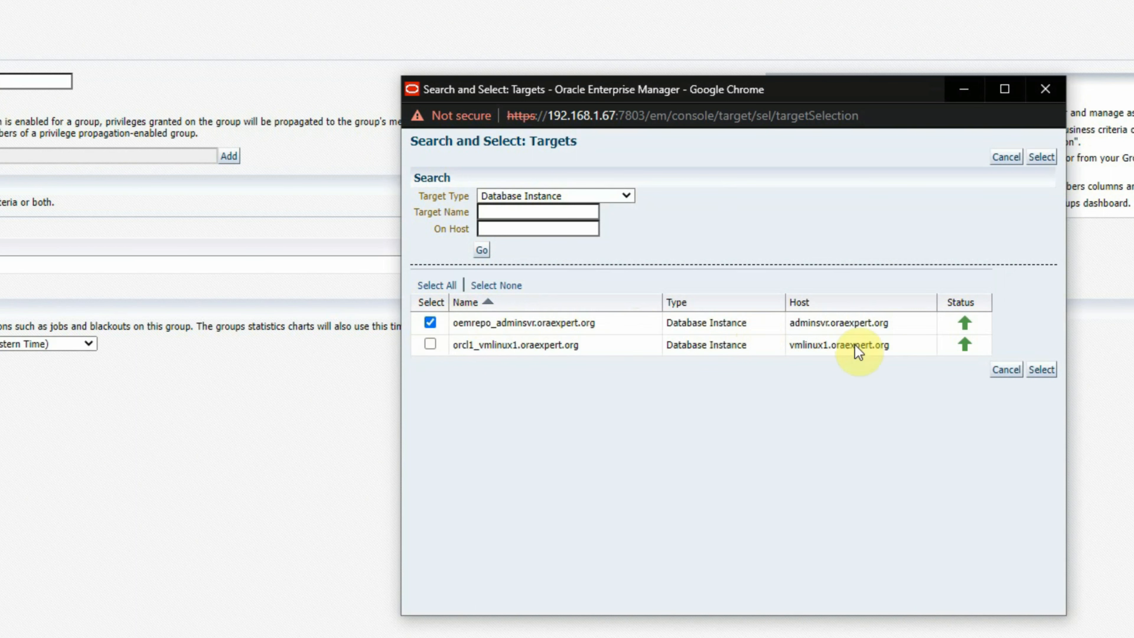
{"action": "left_click", "coordinate": [1042, 370]}
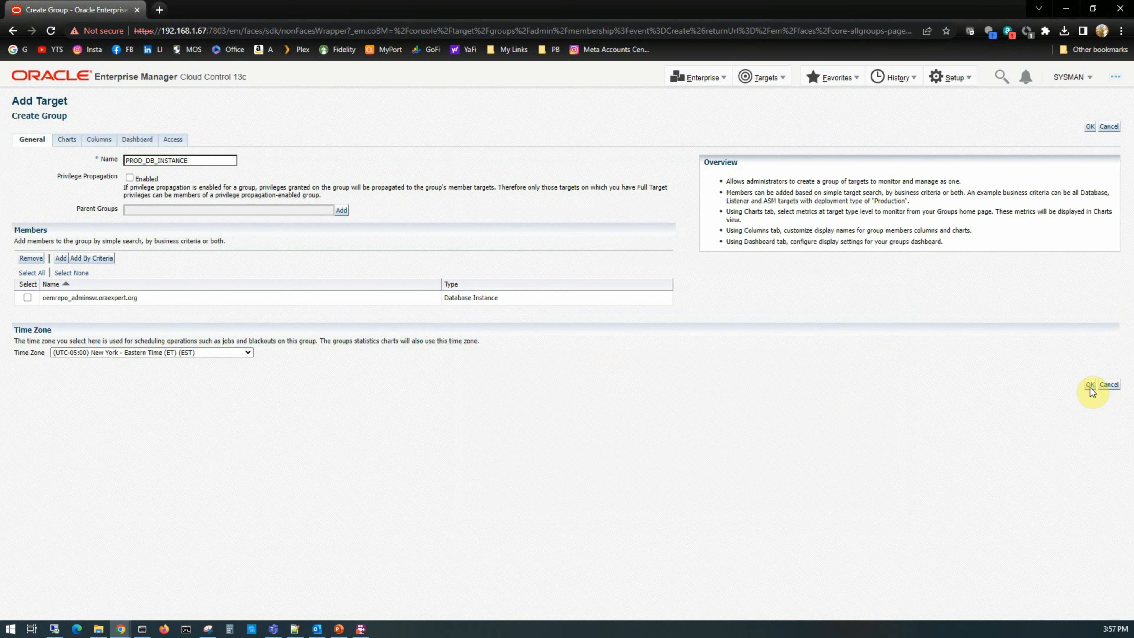
{"action": "left_click", "coordinate": [1090, 385]}
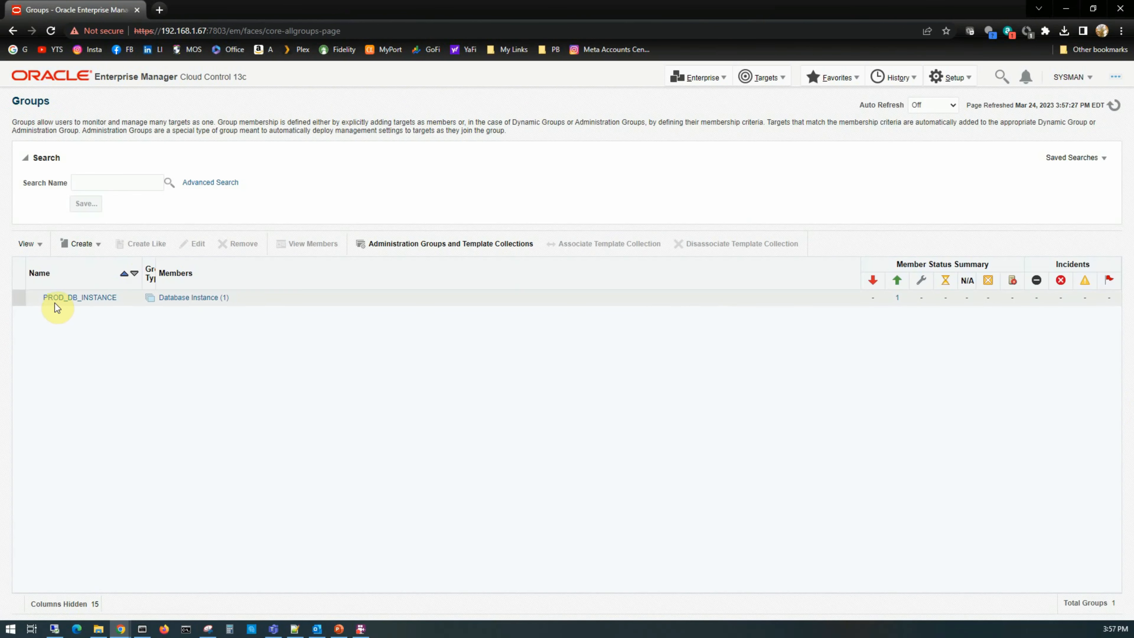
Widen the Group Type column and start a copy of the PROD_DB_INSTANCE group named NON_PROD_DB_INSTANCE.
{"action": "left_click_drag", "start_coordinate": [154, 277], "coordinate": [180, 278]}
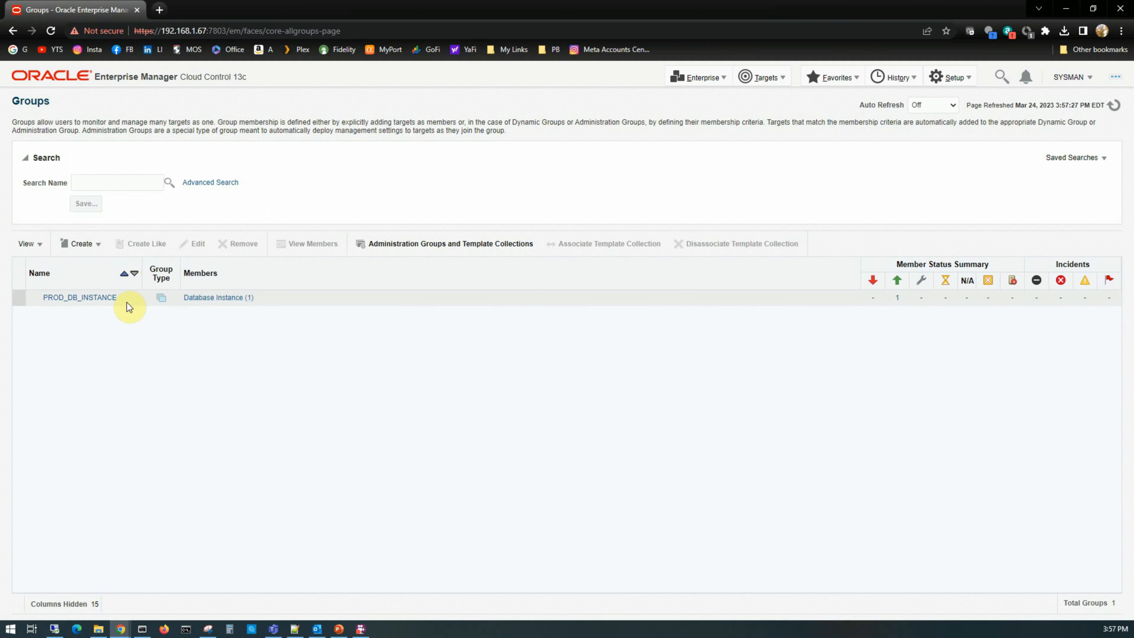
{"action": "left_click", "coordinate": [16, 298]}
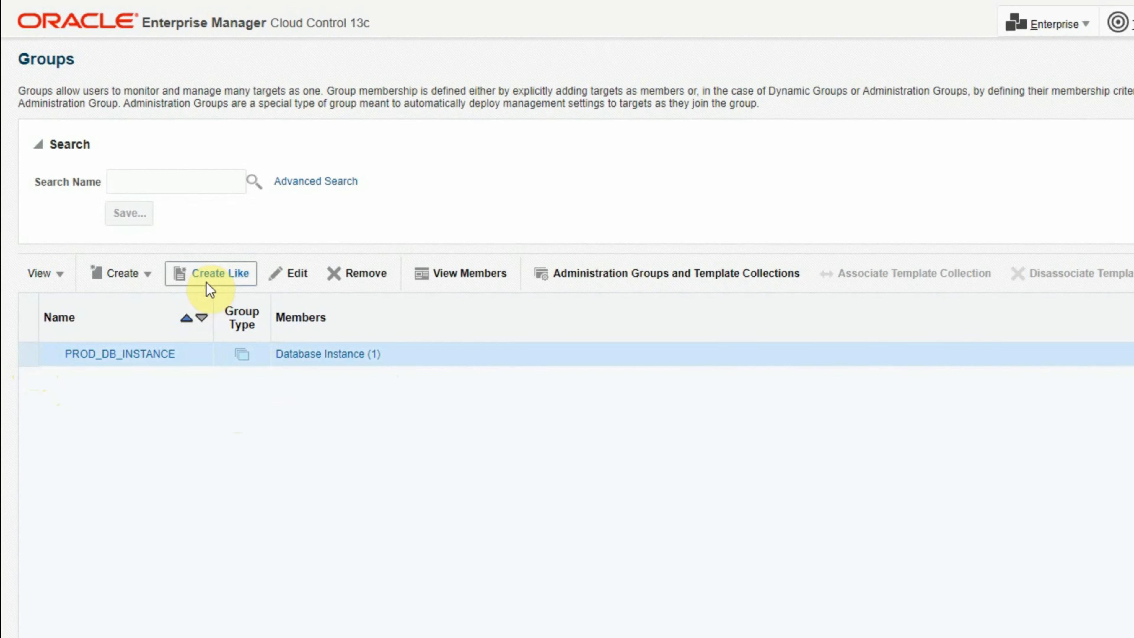
{"action": "left_click", "coordinate": [211, 274]}
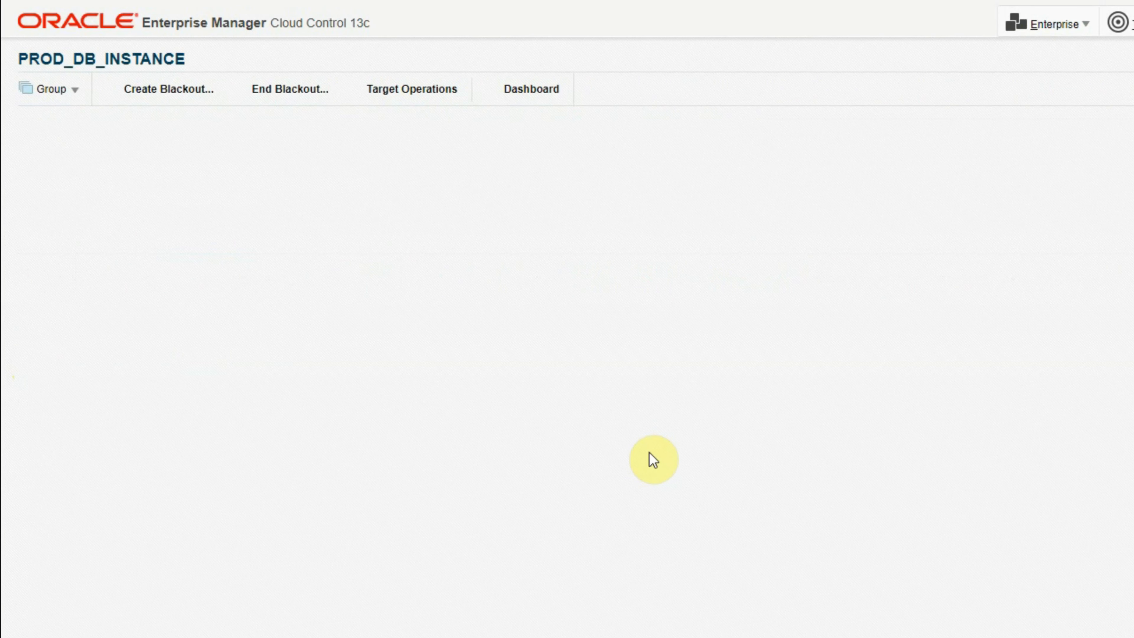
{"action": "left_click", "coordinate": [206, 184]}
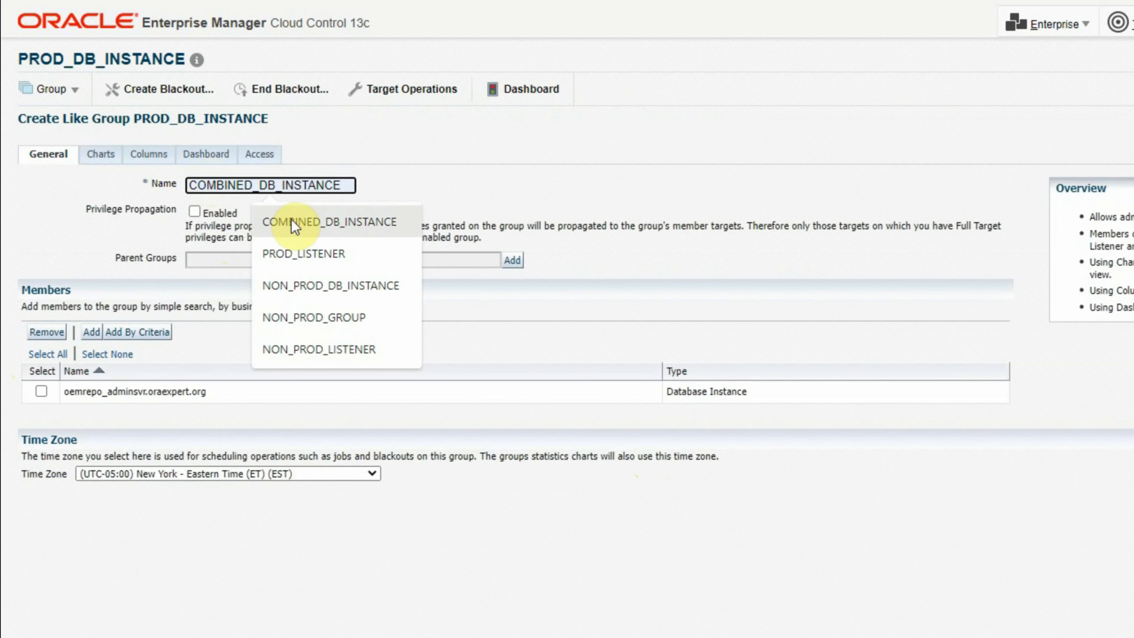
{"action": "left_click", "coordinate": [304, 286]}
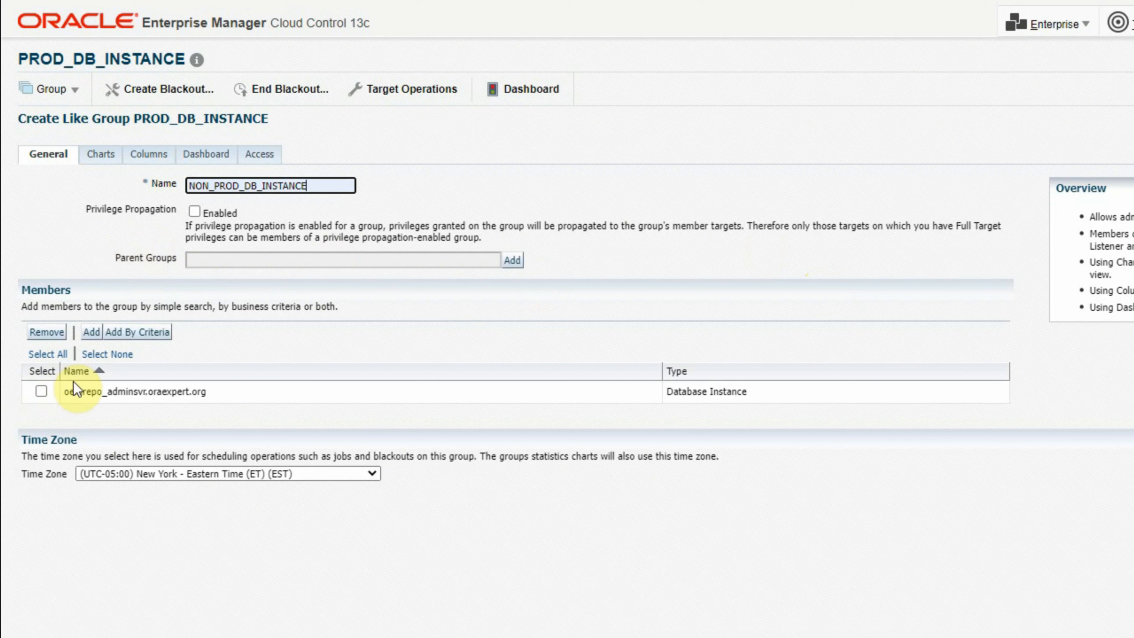
Replace the copied member of NON_PROD_DB_INSTANCE with the database instance orcl1_vmlinux1.oraexpert.org and save the group.
{"action": "left_click", "coordinate": [41, 393]}
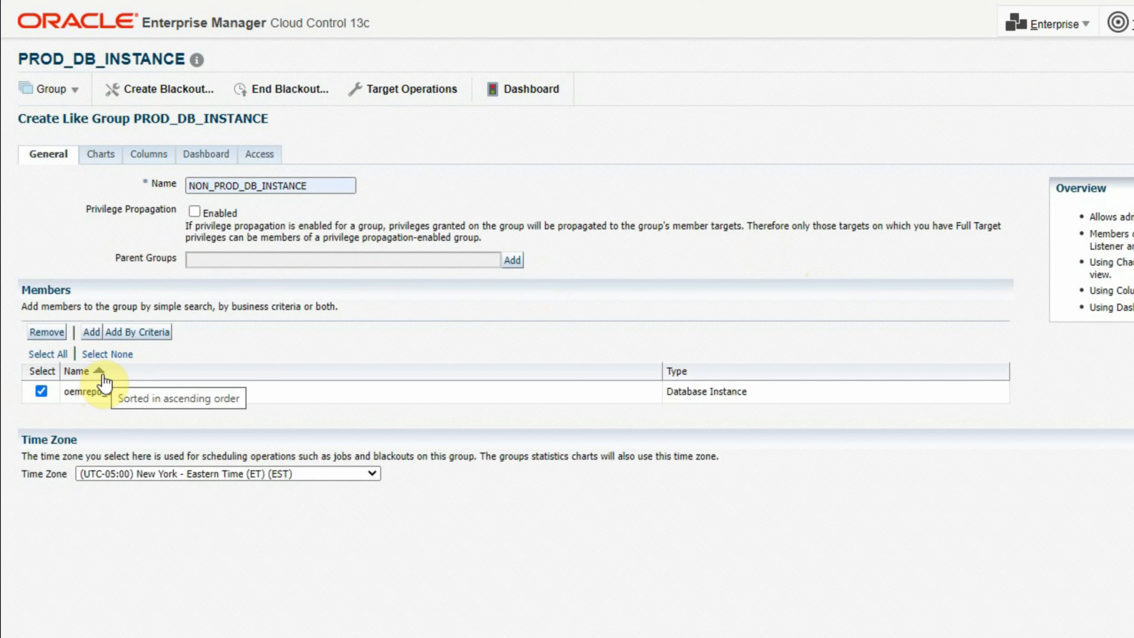
{"action": "left_click", "coordinate": [45, 333]}
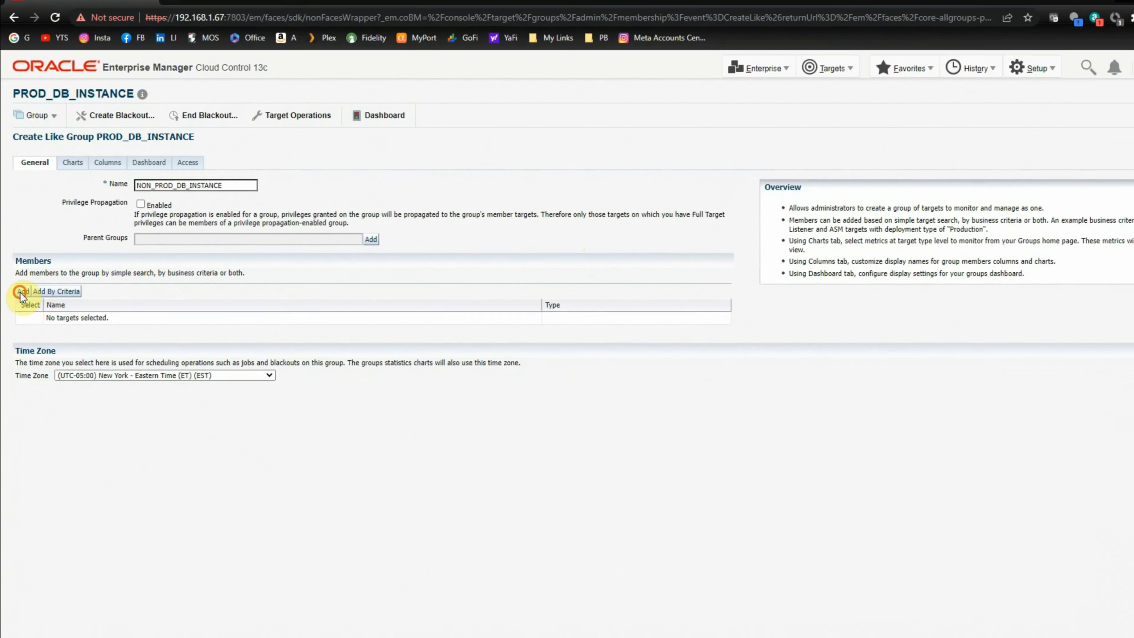
{"action": "left_click", "coordinate": [21, 293]}
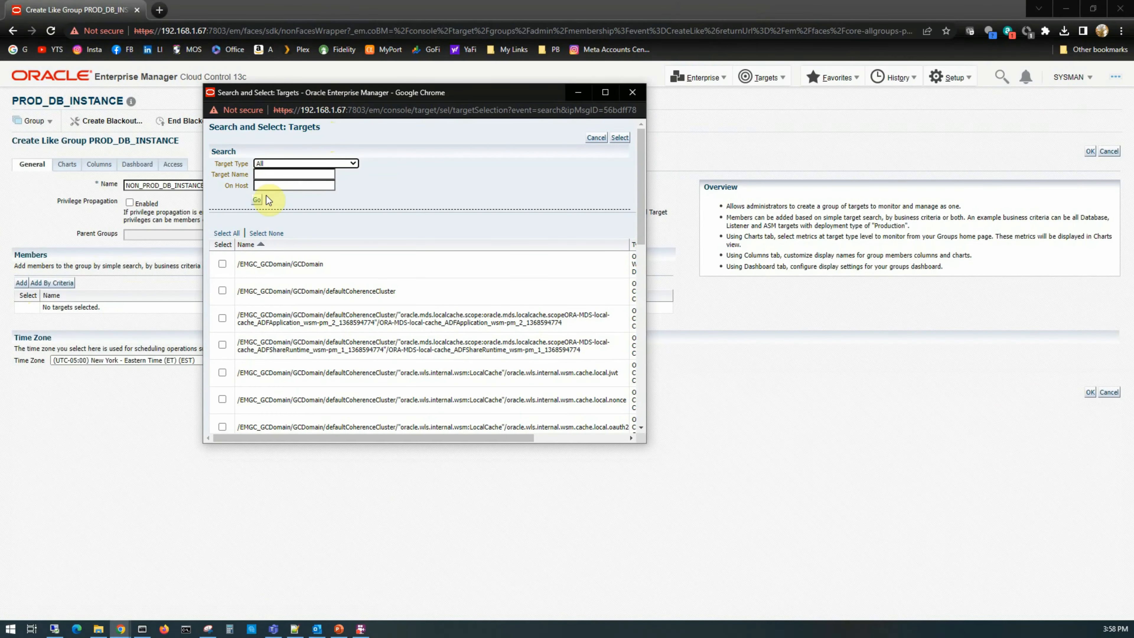
{"action": "left_click", "coordinate": [272, 164]}
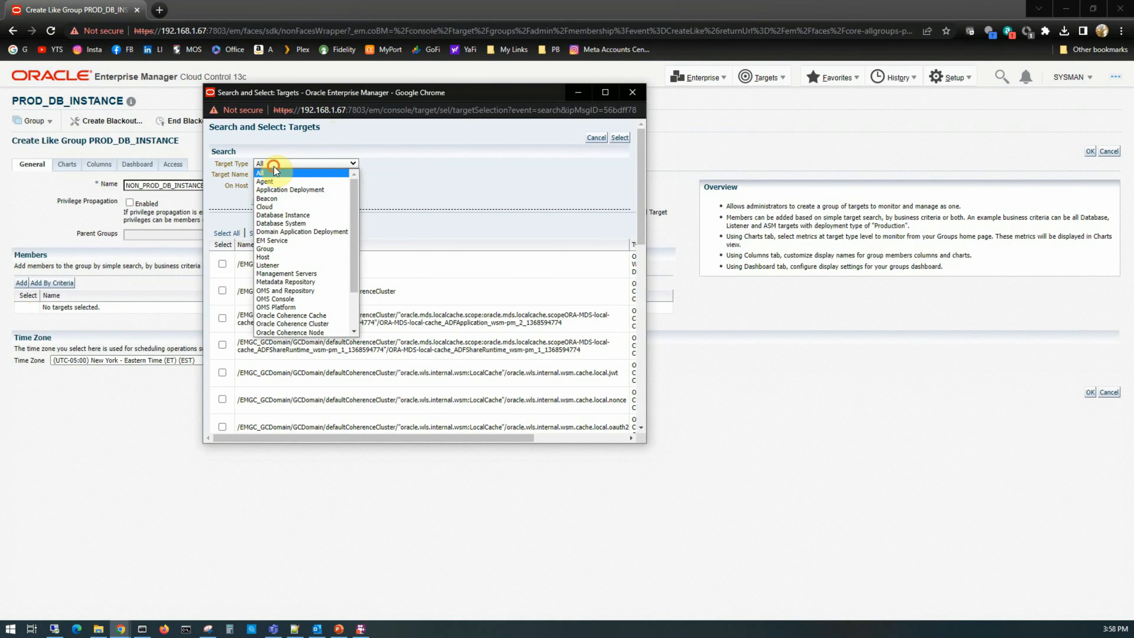
{"action": "left_click", "coordinate": [276, 216]}
{"action": "left_click", "coordinate": [221, 262]}
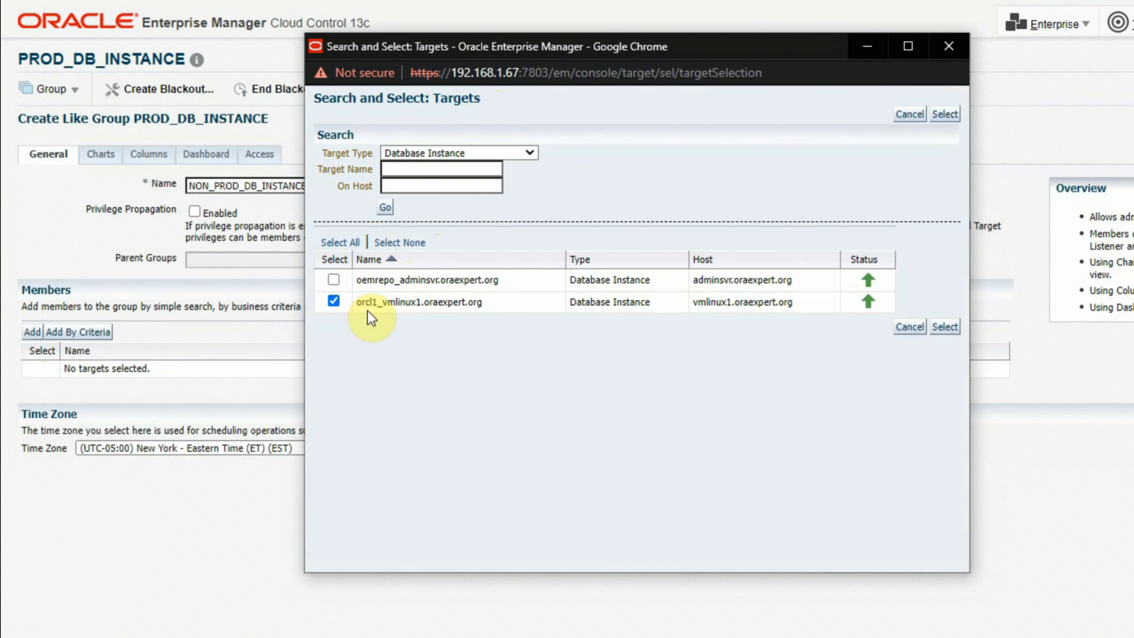
{"action": "left_click", "coordinate": [945, 326]}
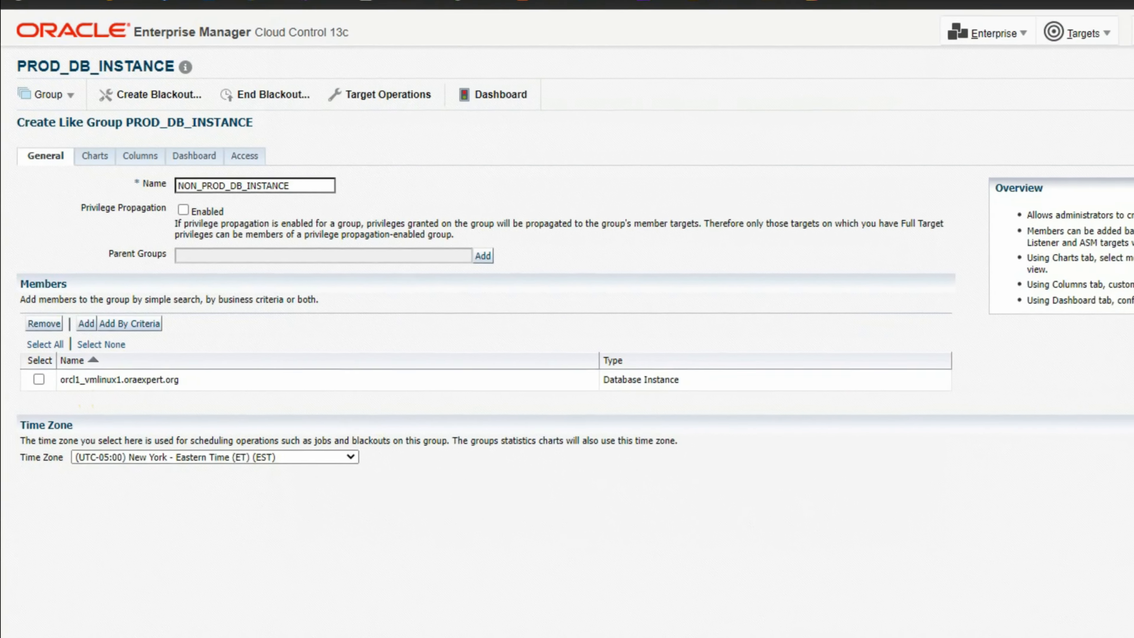
{"action": "left_click", "coordinate": [1089, 410]}
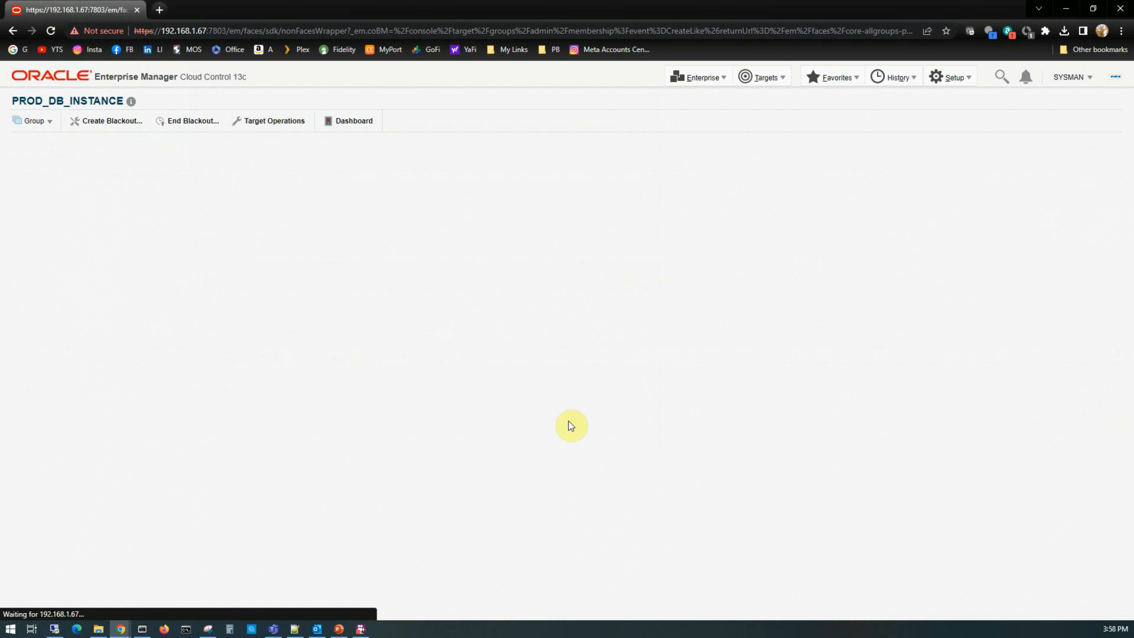
{"action": "left_click", "coordinate": [638, 220]}
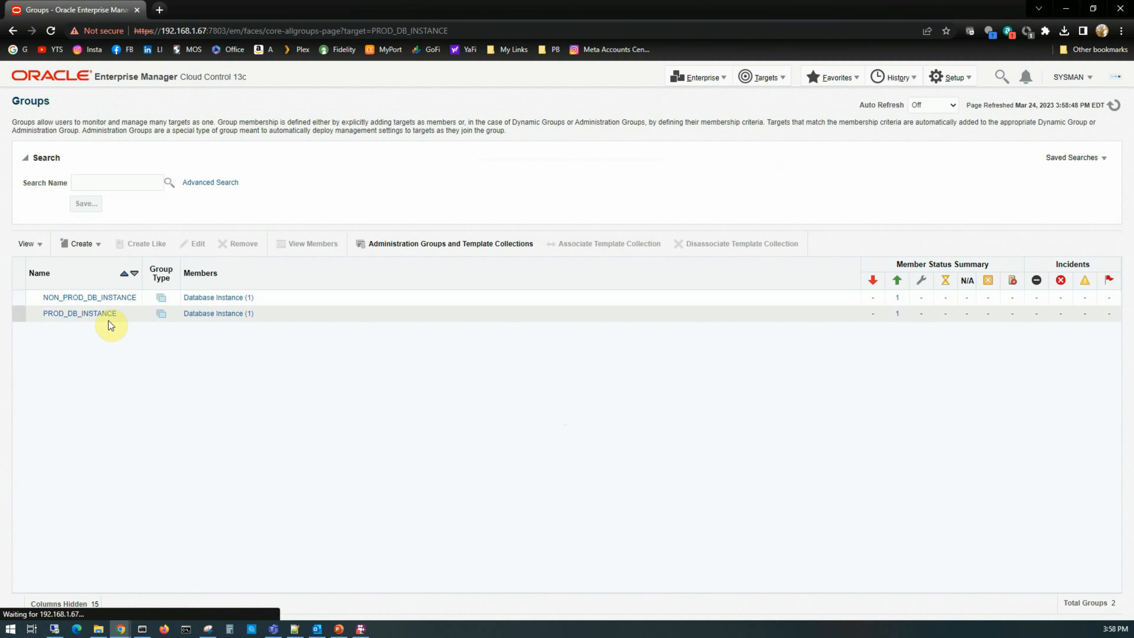
{"action": "left_click", "coordinate": [119, 298]}
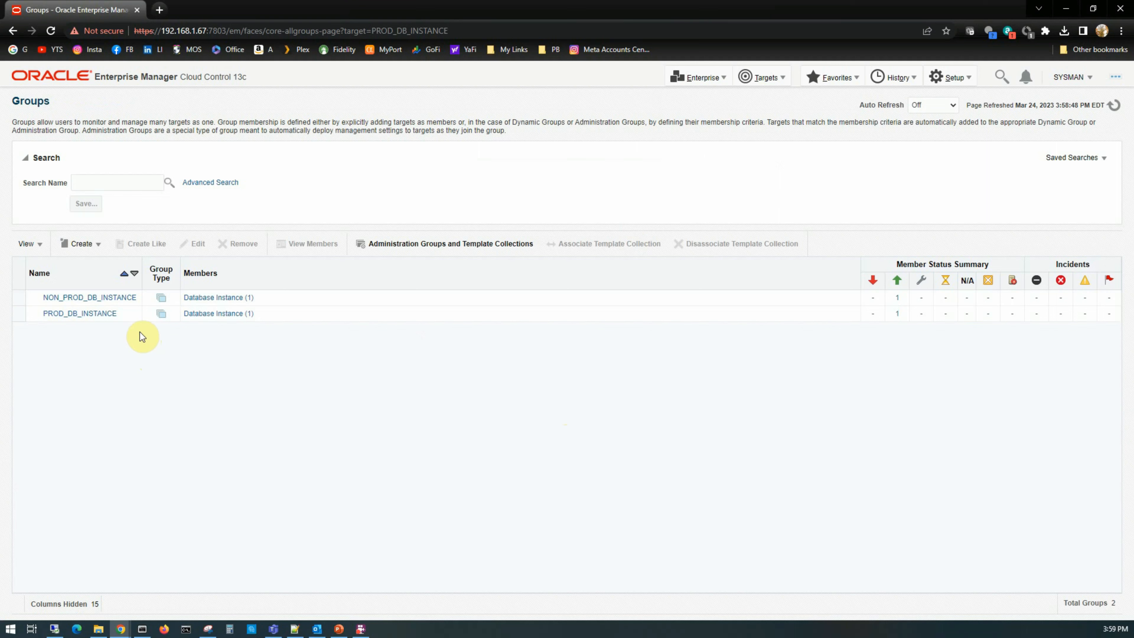
Start a new group named PROD_LISTENER.
{"action": "left_click", "coordinate": [85, 243]}
{"action": "left_click", "coordinate": [86, 261]}
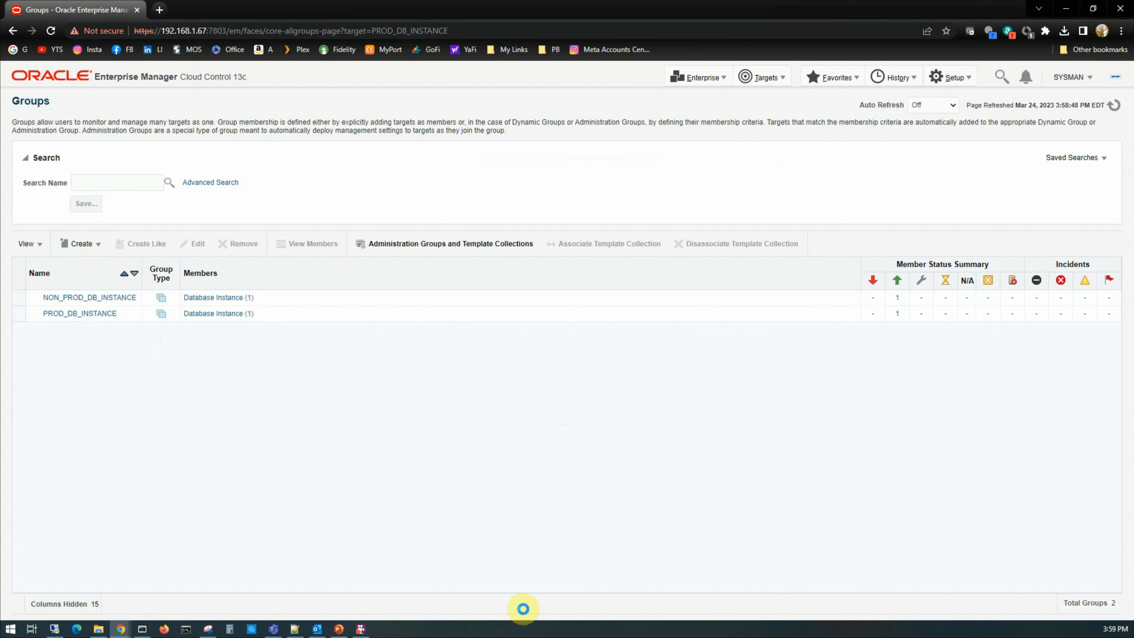
{"action": "left_click", "coordinate": [180, 161]}
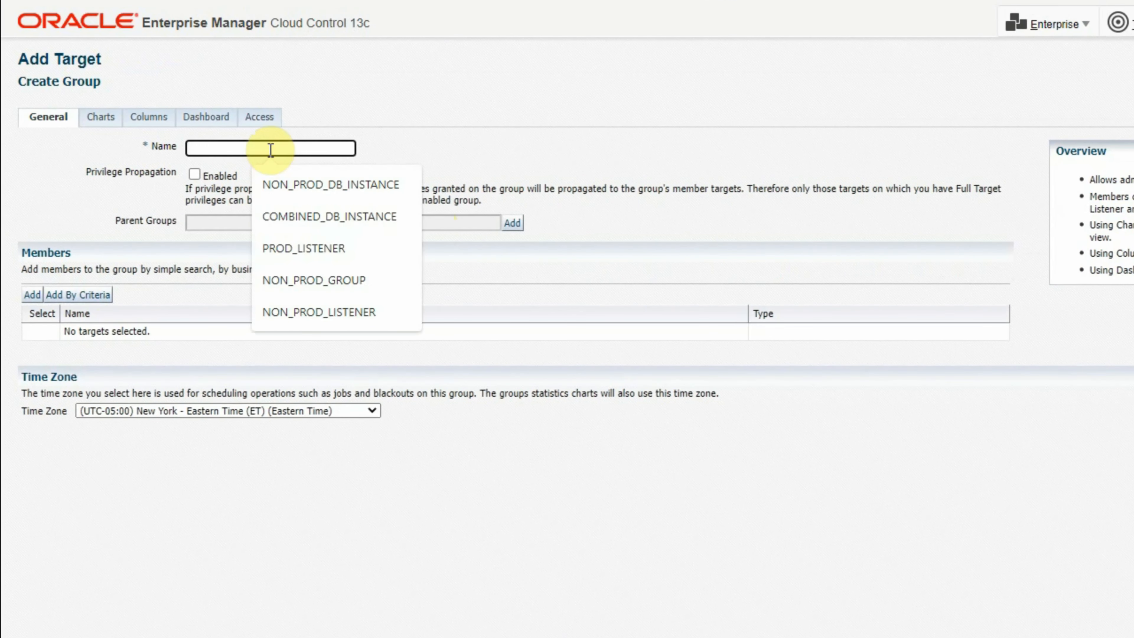
{"action": "left_click", "coordinate": [313, 248]}
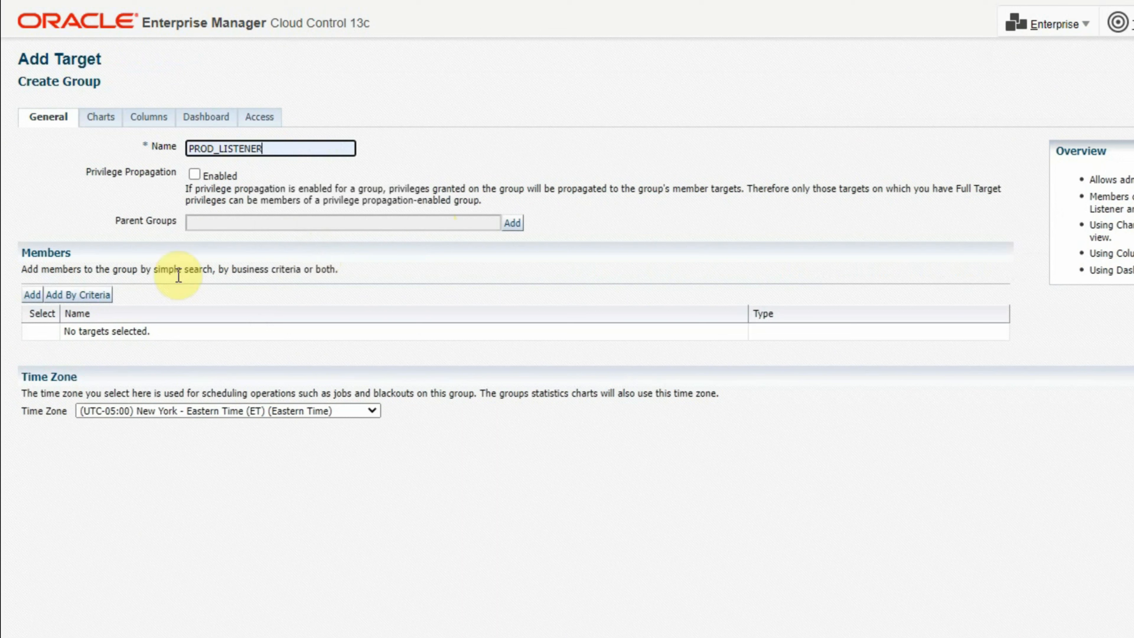
Add the listener target LISTENER_OEM_adminsvr.oraexpert.org to the PROD_LISTENER group and save the group.
{"action": "left_click", "coordinate": [34, 297]}
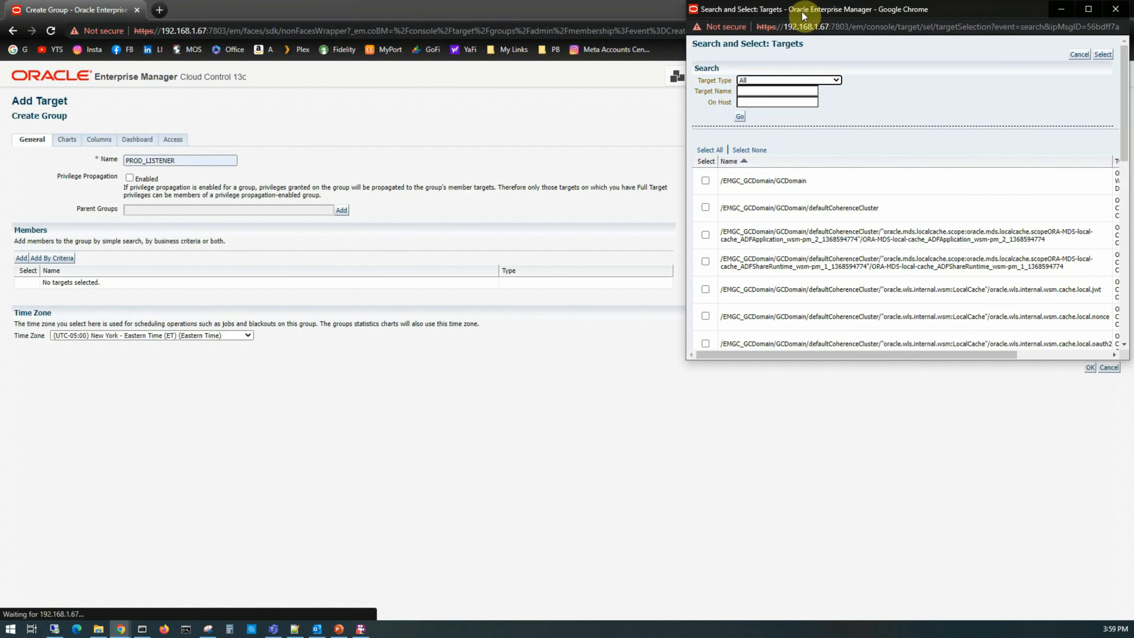
{"action": "left_click_drag", "start_coordinate": [986, 0], "coordinate": [431, 104]}
{"action": "left_click", "coordinate": [433, 196]}
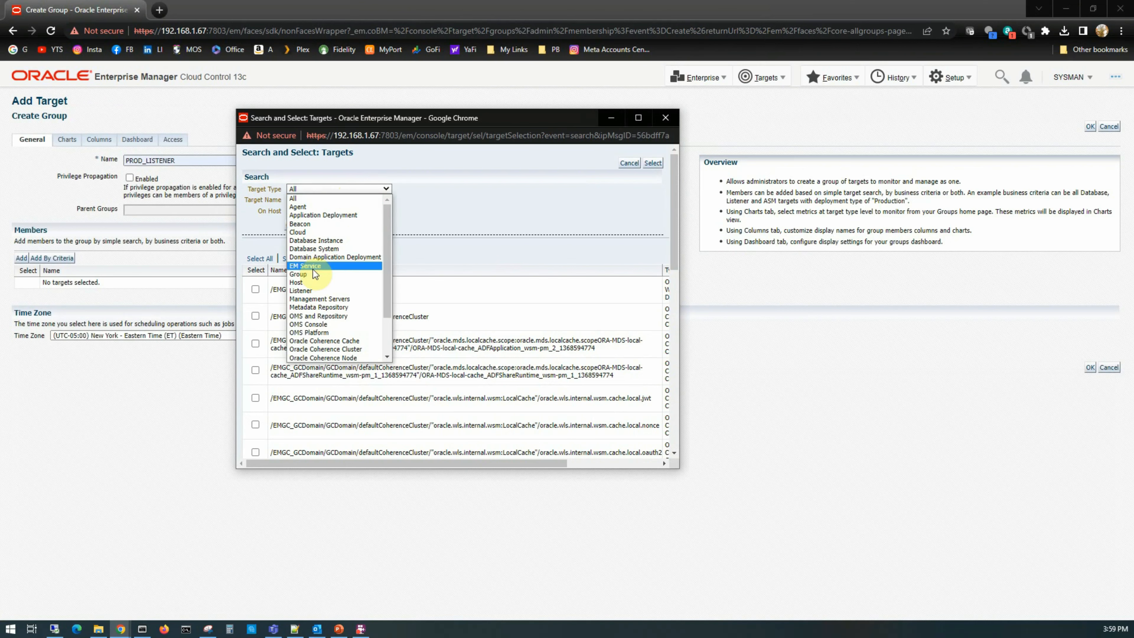
{"action": "left_click", "coordinate": [311, 291]}
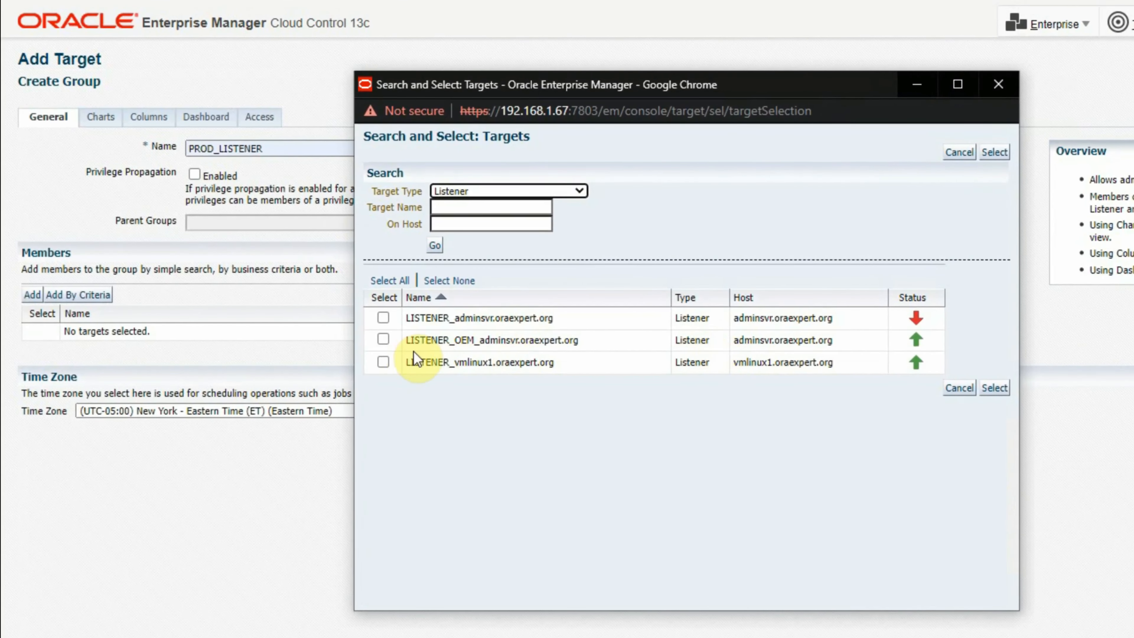
{"action": "left_click", "coordinate": [383, 339]}
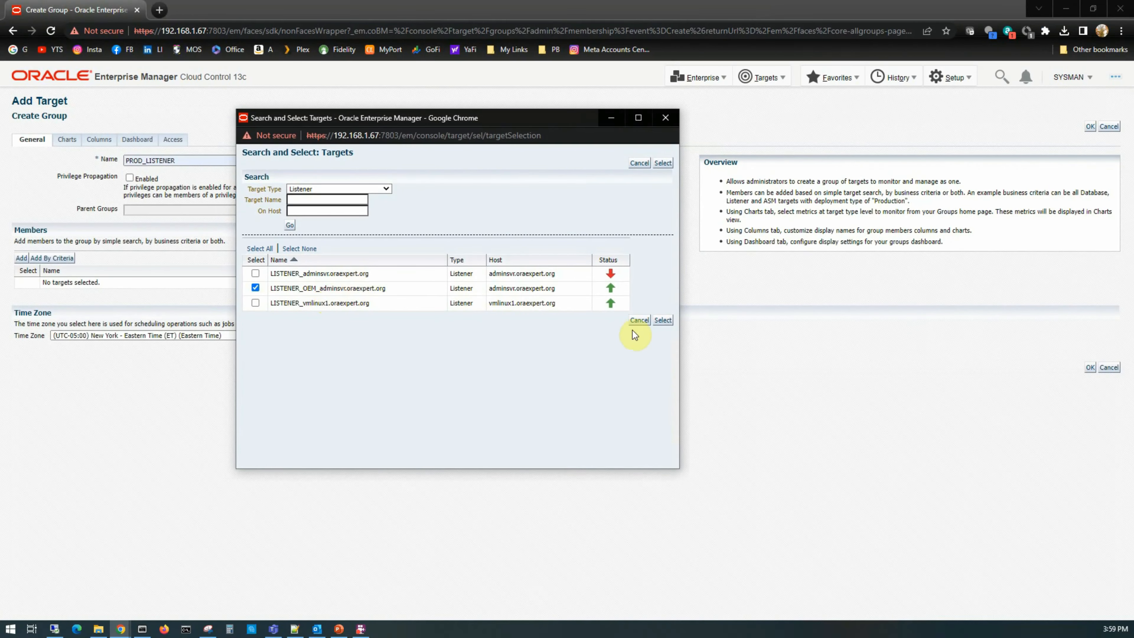
{"action": "left_click", "coordinate": [664, 320]}
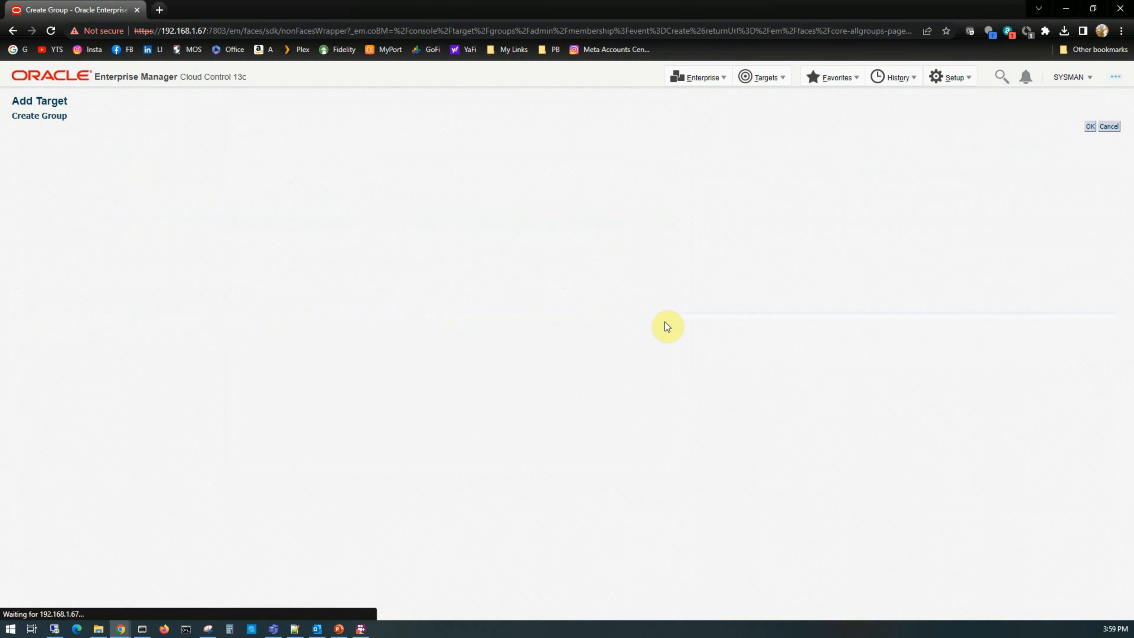
{"action": "left_click", "coordinate": [1090, 385]}
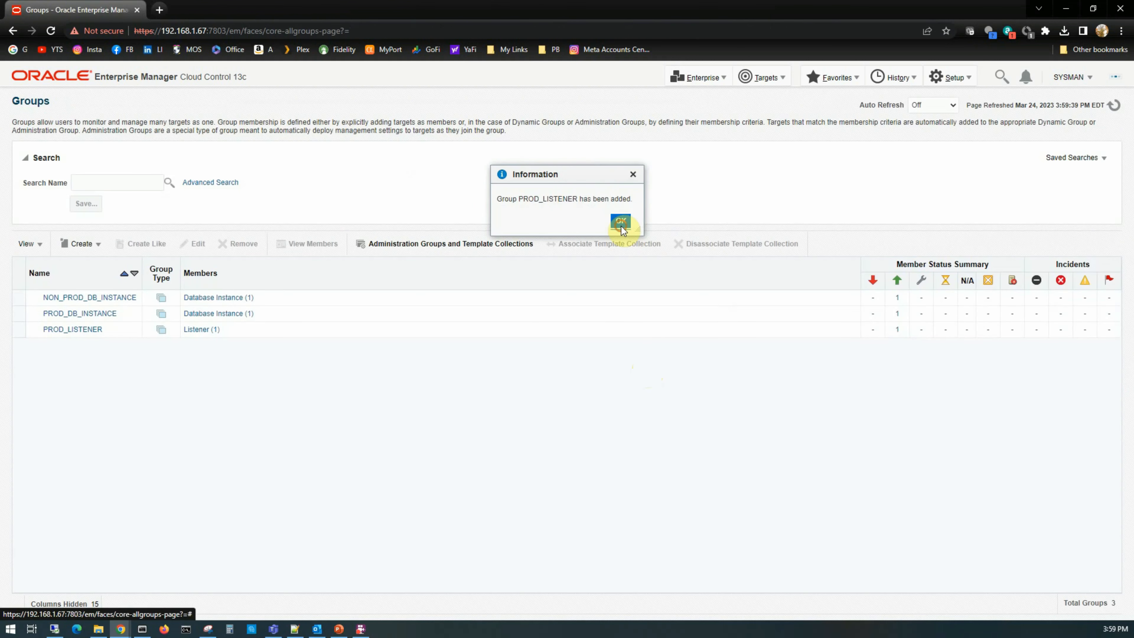
{"action": "left_click", "coordinate": [621, 223]}
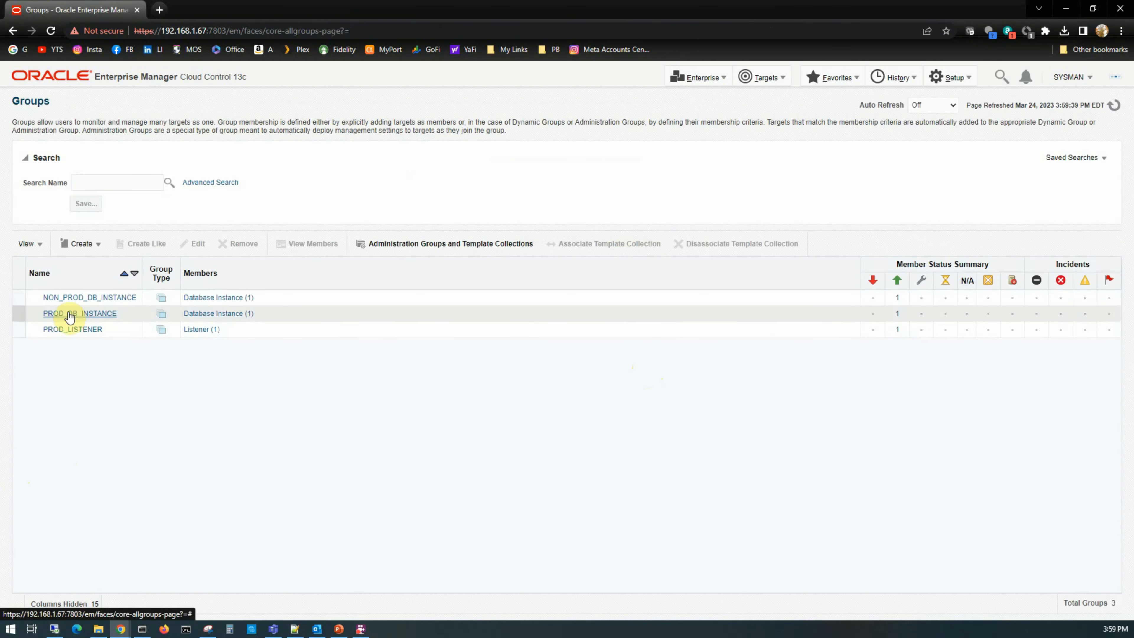
Start a copy of the PROD_LISTENER group named NON_PROD_LISTENER.
{"action": "left_click", "coordinate": [82, 244]}
{"action": "left_click", "coordinate": [47, 386]}
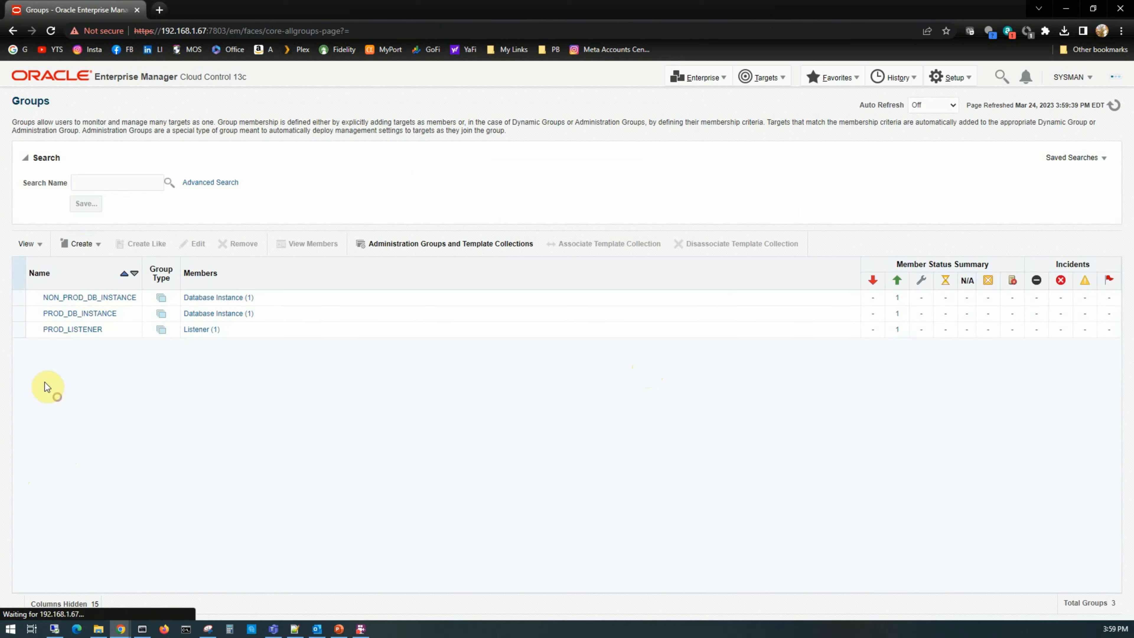
{"action": "left_click", "coordinate": [18, 329]}
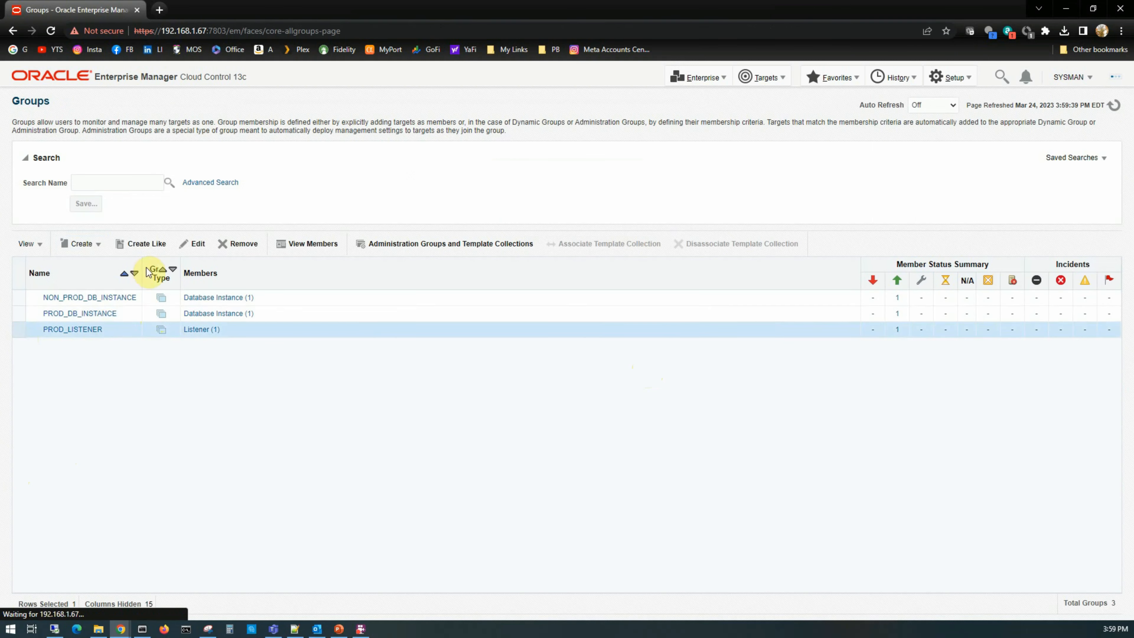
{"action": "left_click", "coordinate": [147, 245]}
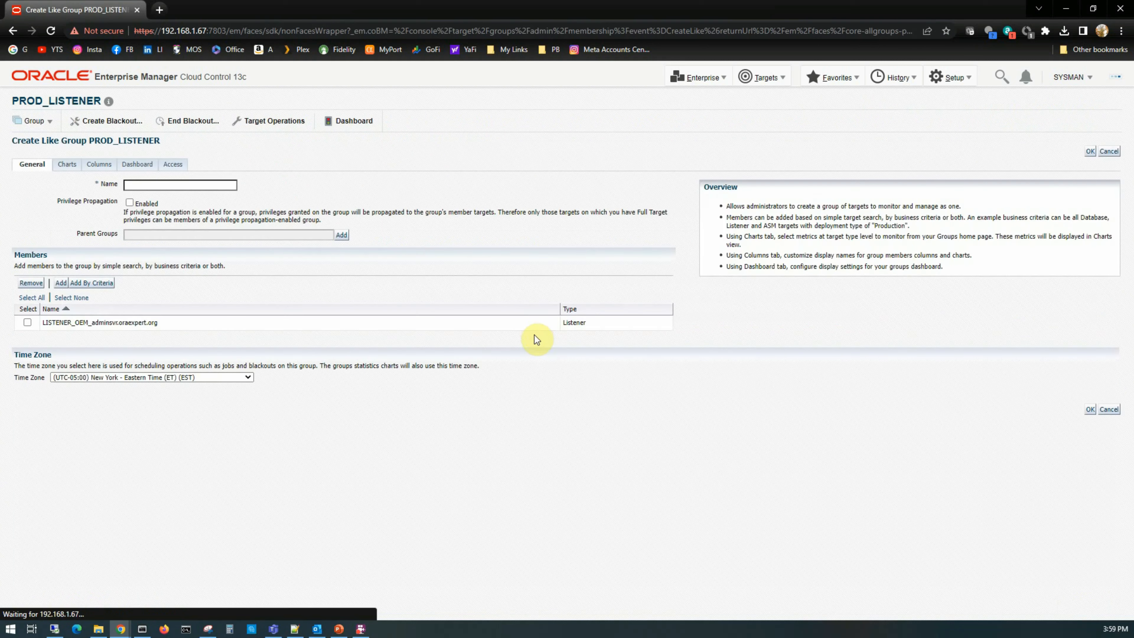
{"action": "left_click", "coordinate": [153, 185]}
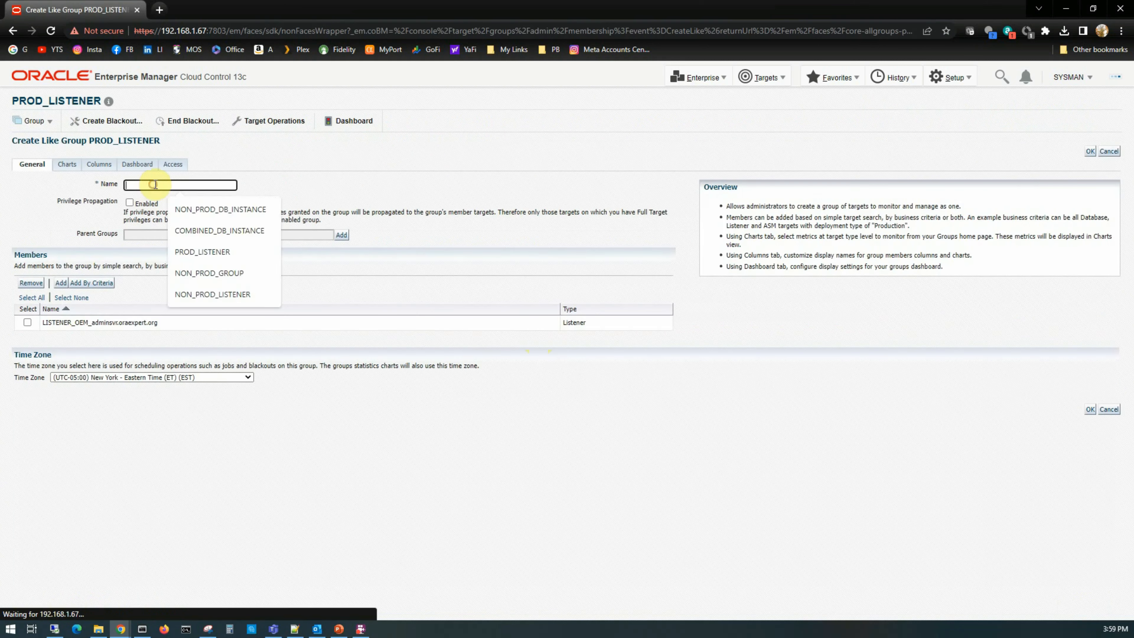
{"action": "left_click", "coordinate": [238, 293]}
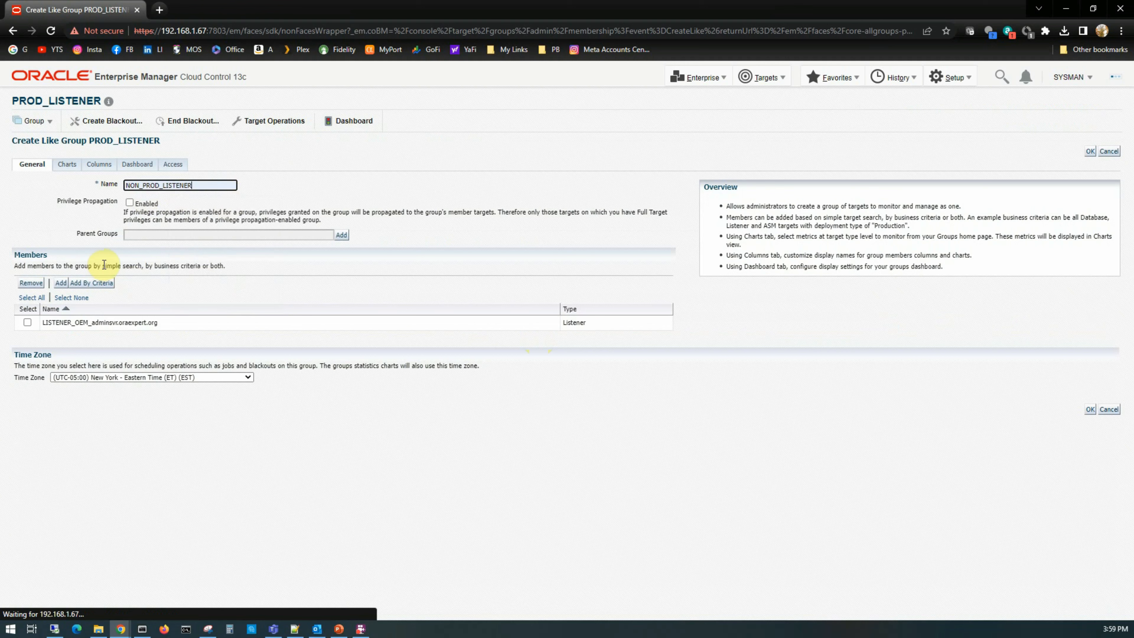
Clear the copied group's name and enter it again as NON_PROD_LISTENER.
{"action": "double_click", "coordinate": [194, 181]}
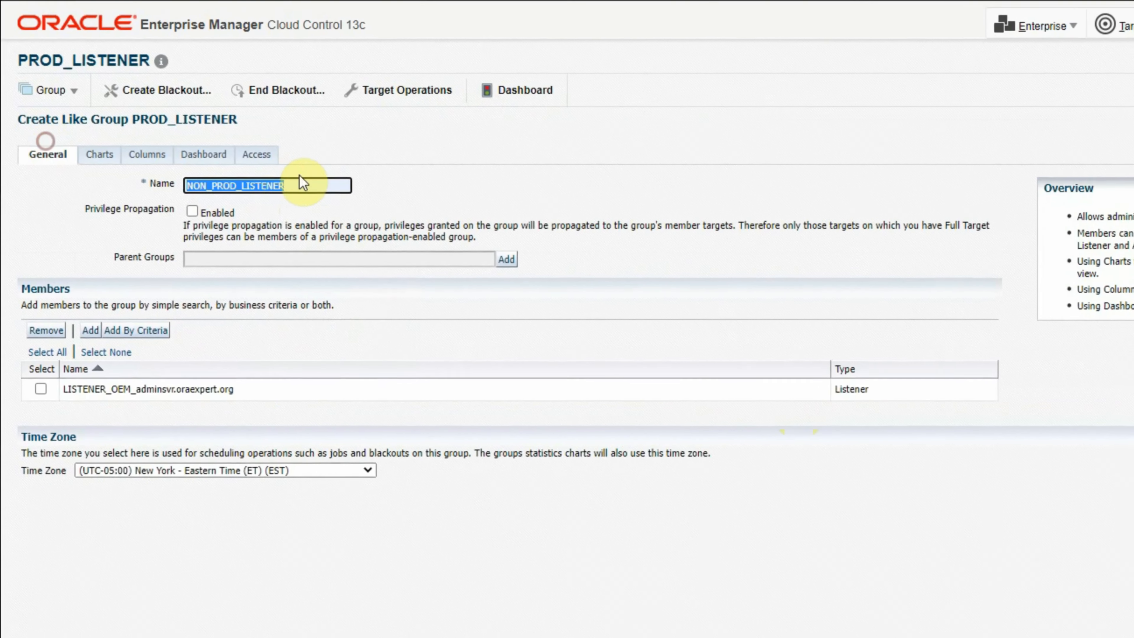
{"action": "key", "text": "BackSpace"}
{"action": "left_click", "coordinate": [292, 183]}
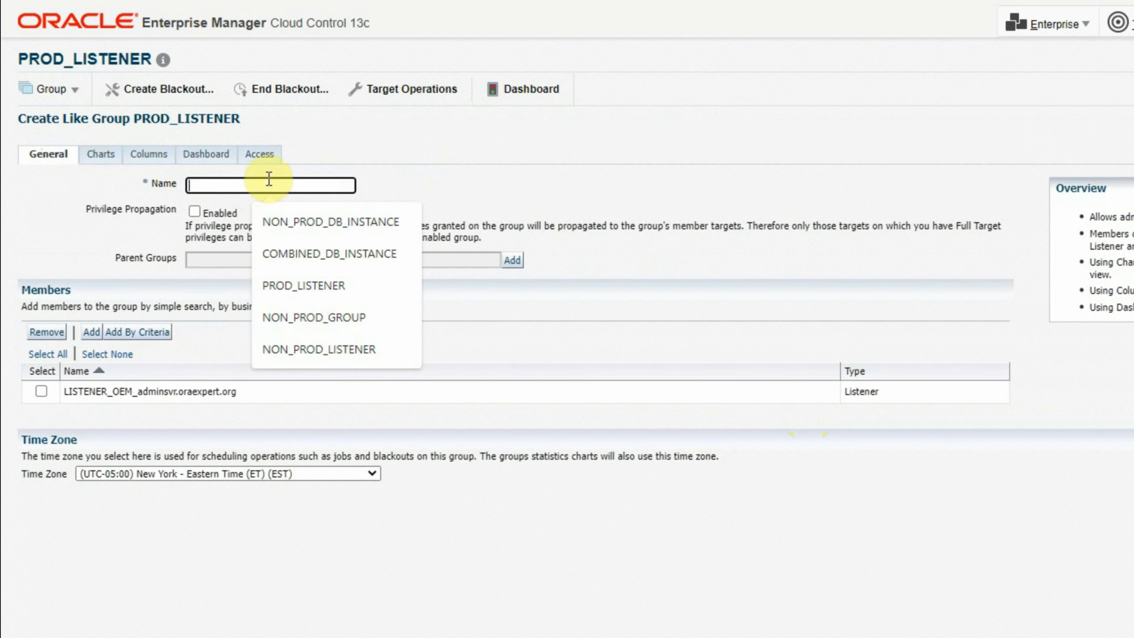
{"action": "left_click", "coordinate": [797, 80]}
{"action": "left_click", "coordinate": [252, 187]}
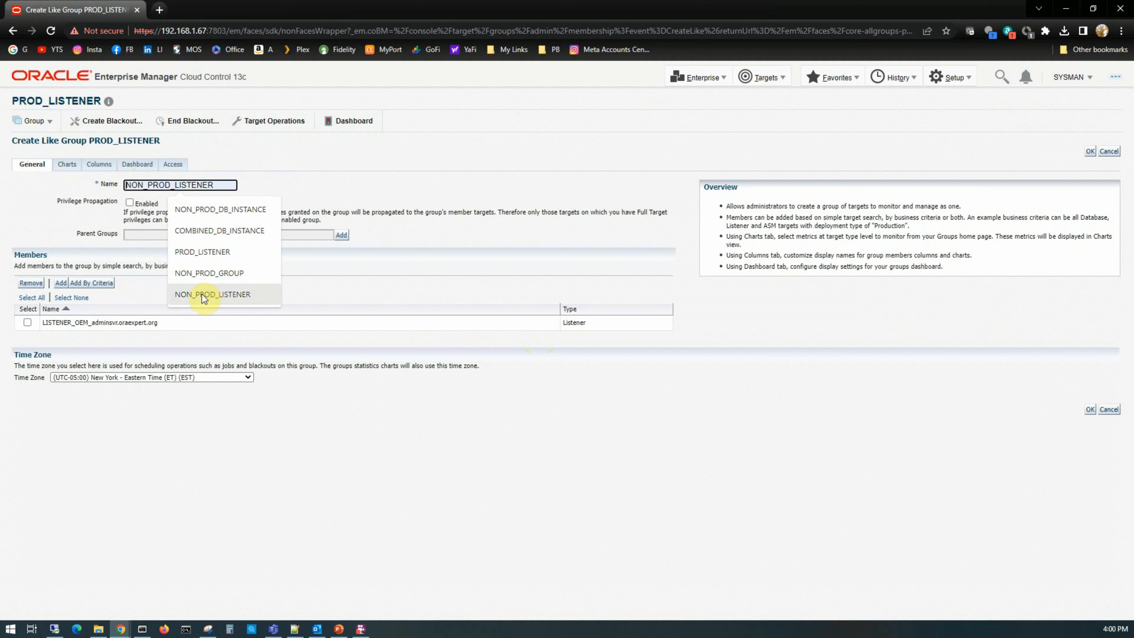
{"action": "left_click", "coordinate": [212, 295]}
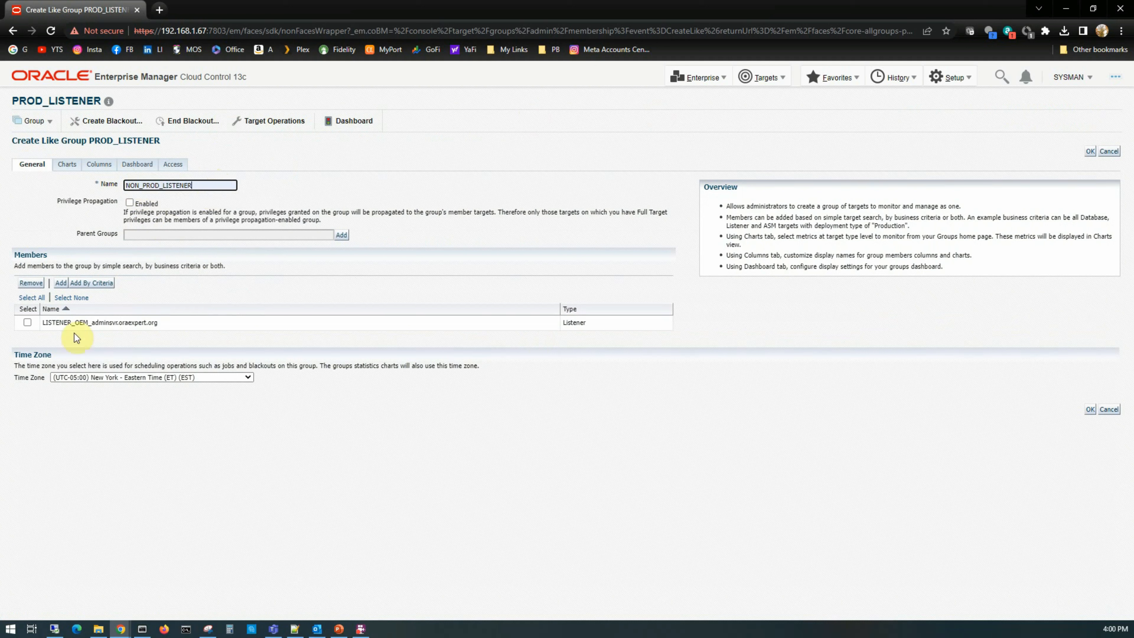
Replace the copied member of NON_PROD_LISTENER with the listener LISTENER_vmlinux1.oraexpert.org and save the group.
{"action": "left_click", "coordinate": [27, 325]}
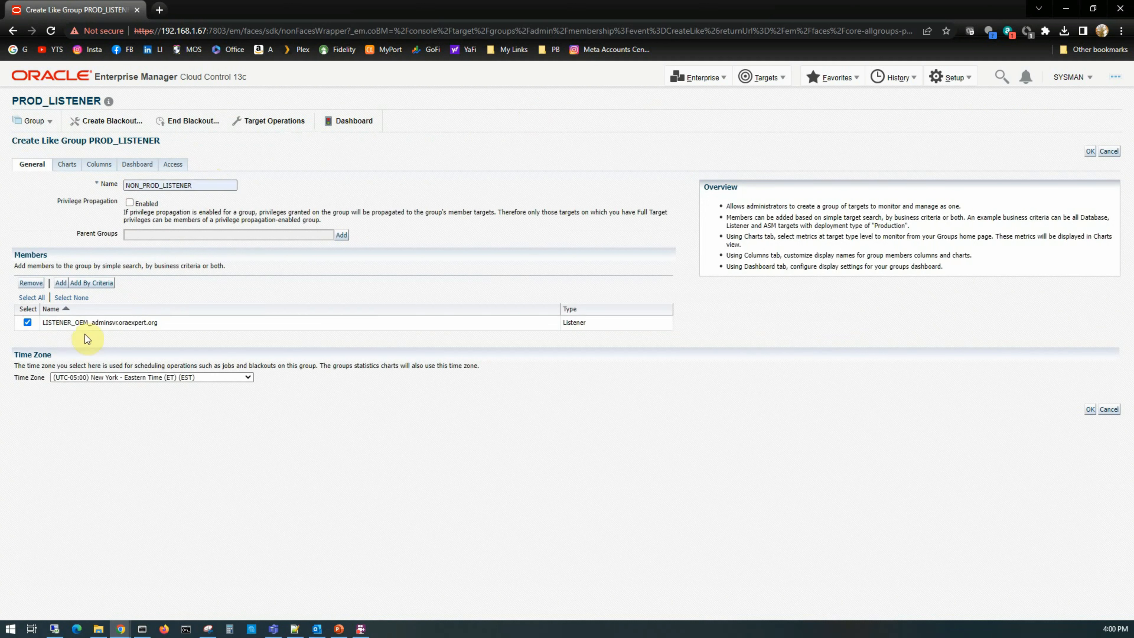
{"action": "left_click", "coordinate": [32, 284]}
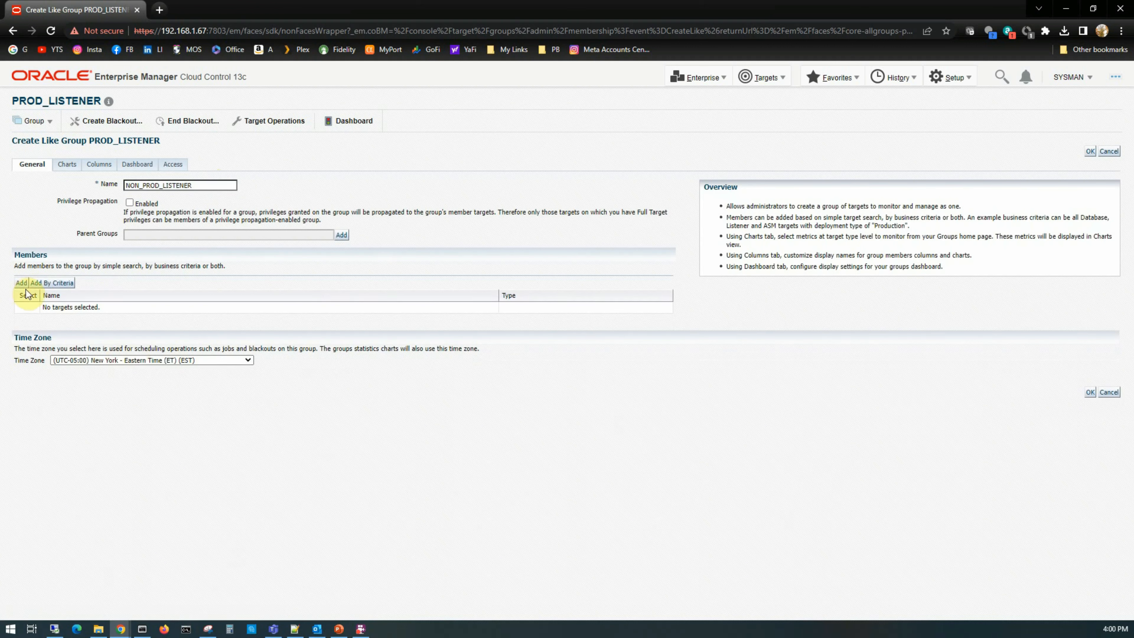
{"action": "left_click", "coordinate": [22, 282]}
{"action": "left_click_drag", "start_coordinate": [777, 15], "coordinate": [472, 76]}
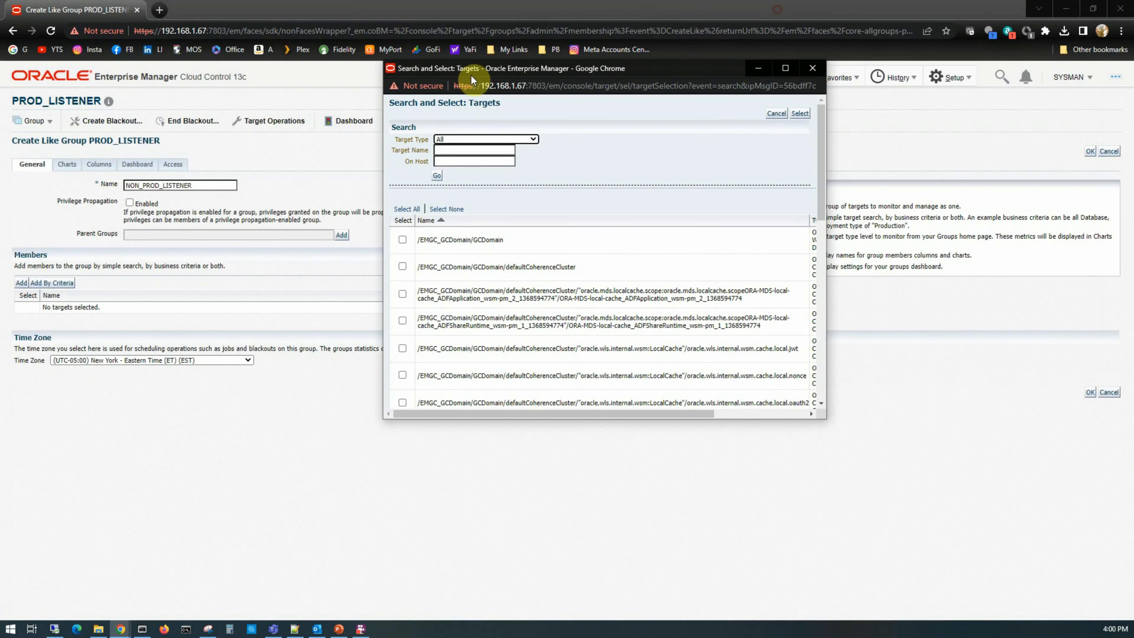
{"action": "left_click", "coordinate": [463, 139]}
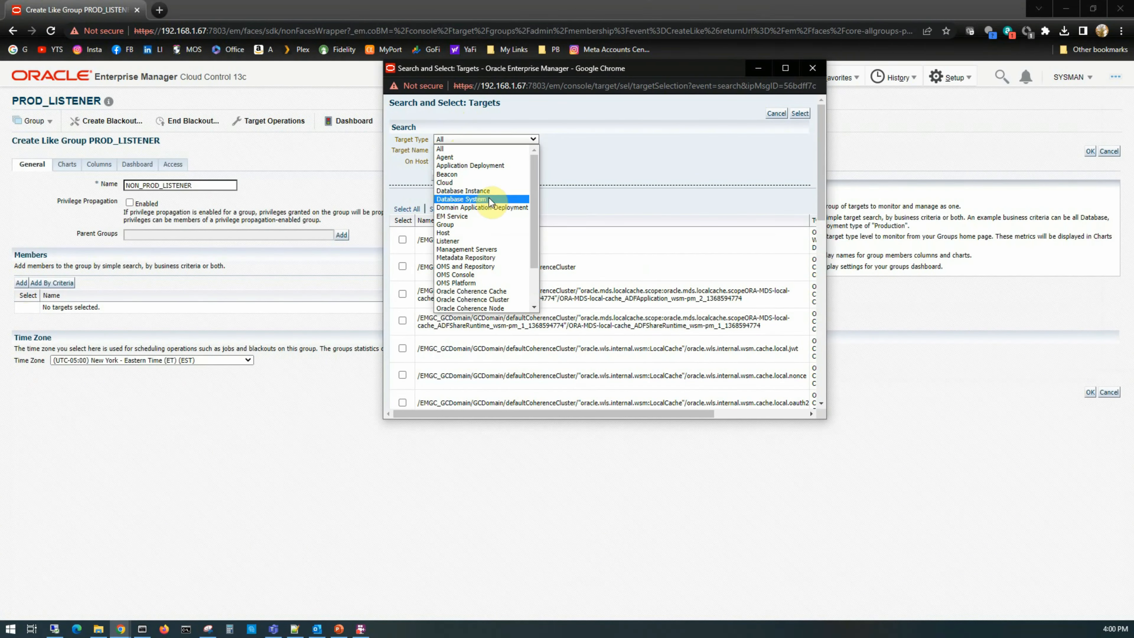
{"action": "left_click", "coordinate": [473, 243]}
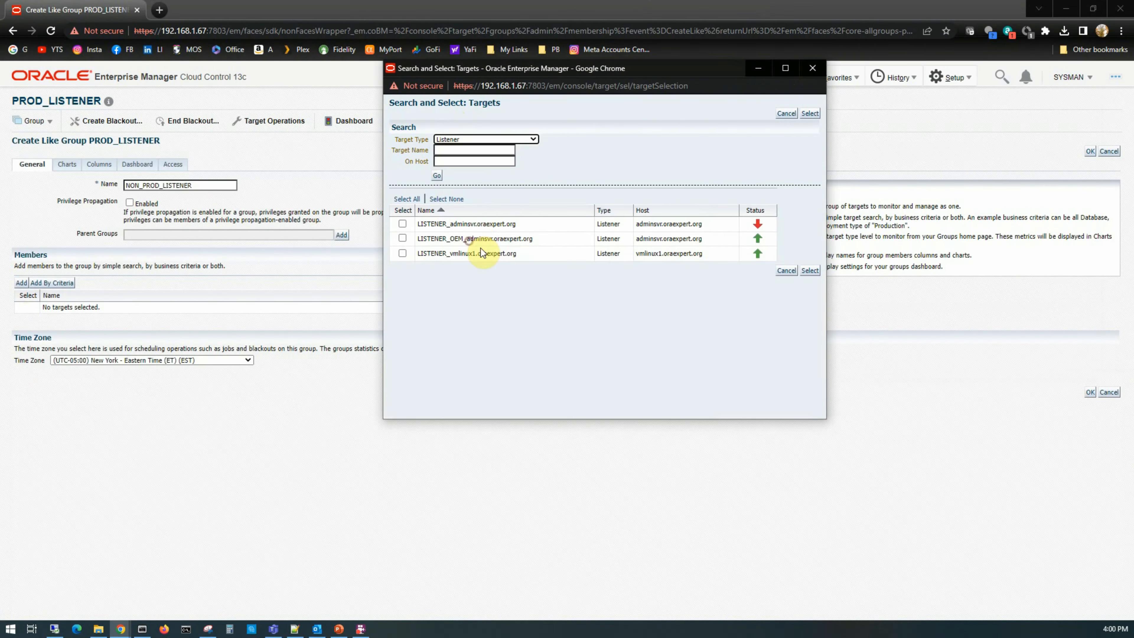
{"action": "left_click", "coordinate": [402, 254]}
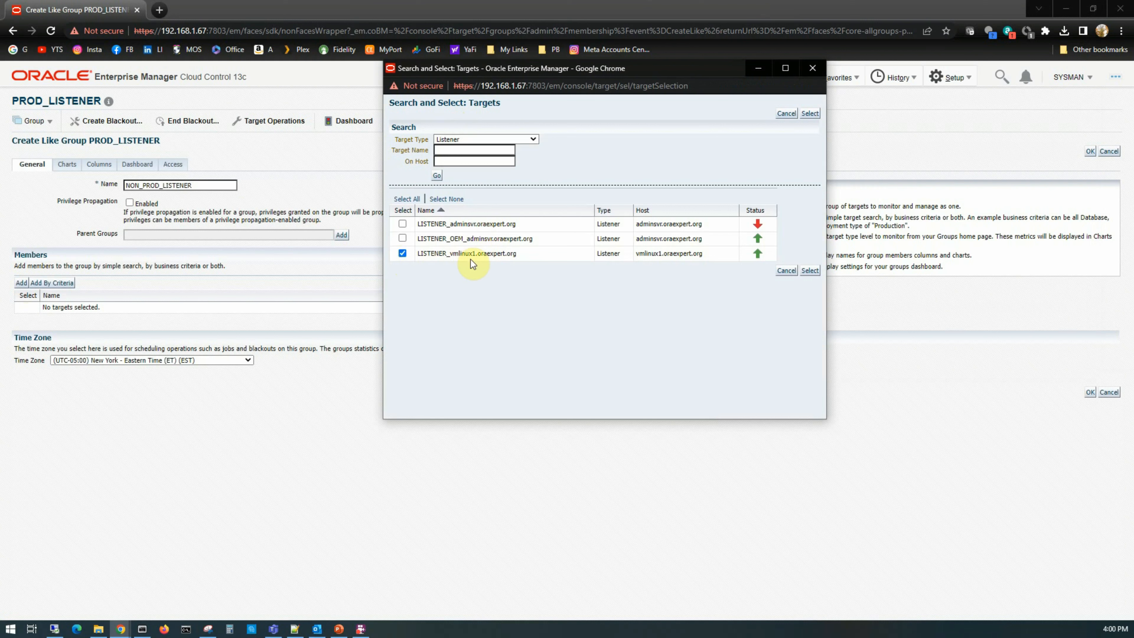
{"action": "left_click", "coordinate": [809, 270]}
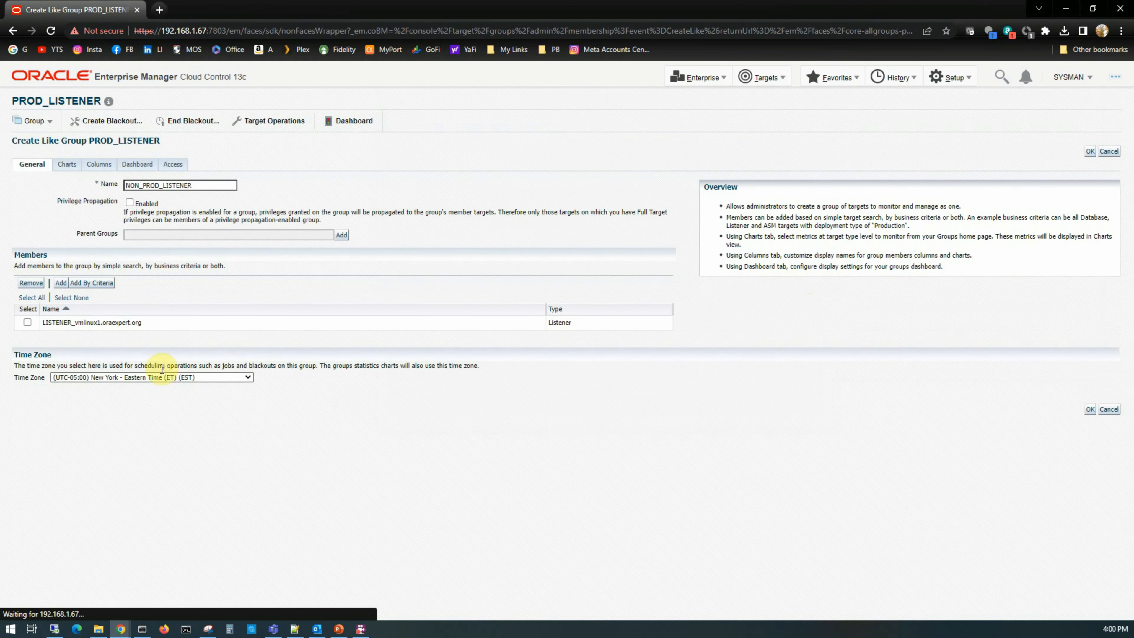
{"action": "left_click", "coordinate": [1089, 410]}
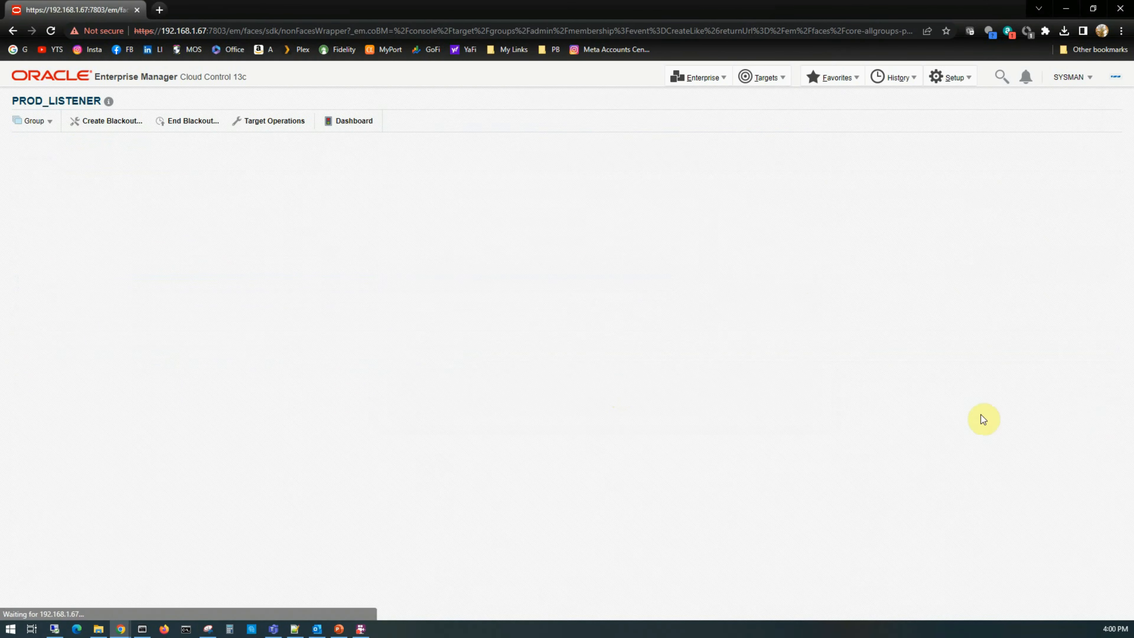
{"action": "left_click", "coordinate": [630, 221]}
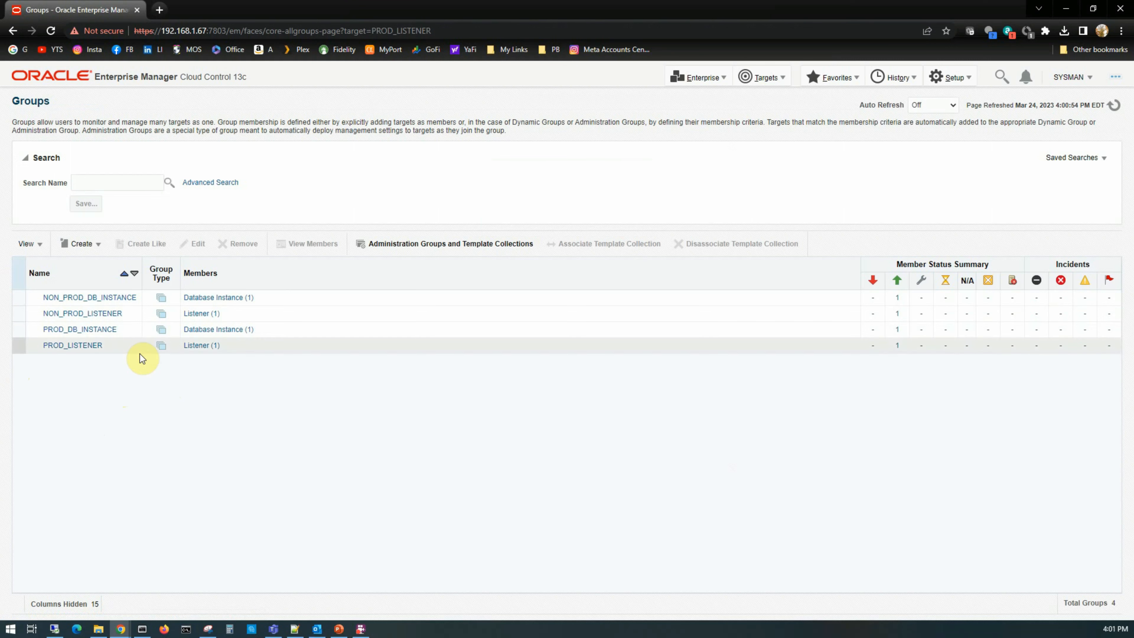
Start a new group named PROD_GROUP.
{"action": "left_click", "coordinate": [91, 246]}
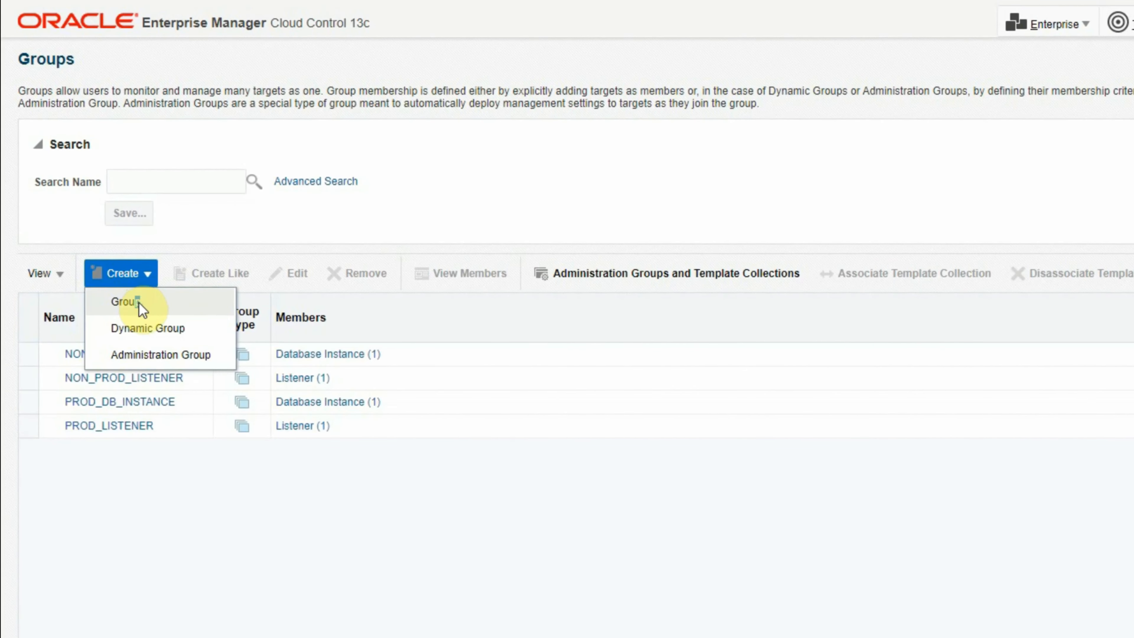
{"action": "left_click", "coordinate": [139, 301]}
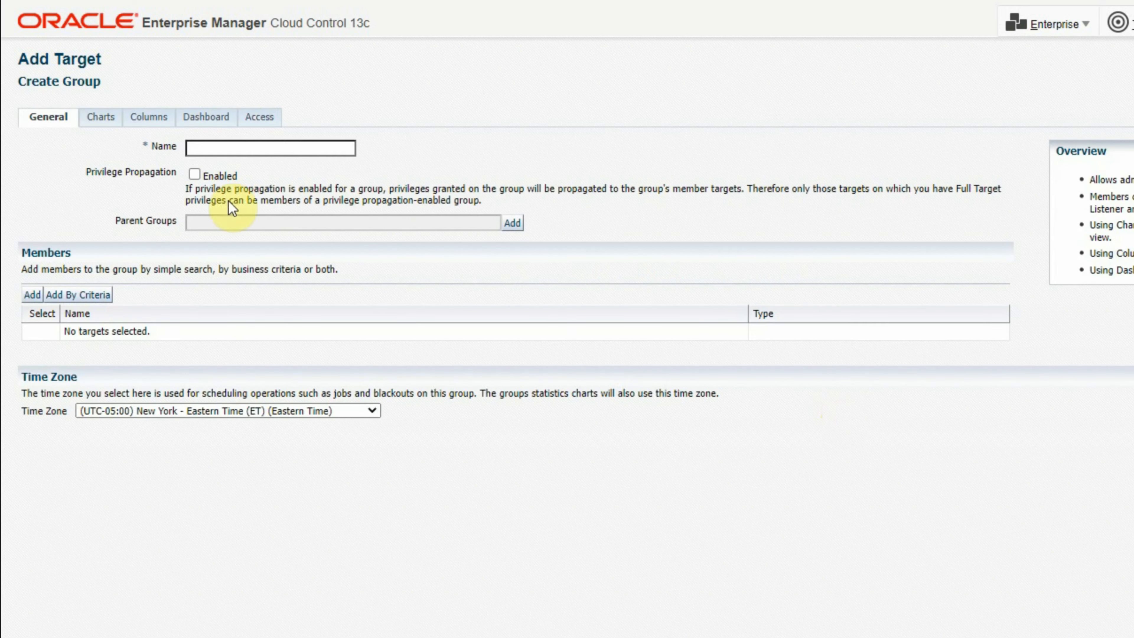
{"action": "left_click", "coordinate": [223, 146]}
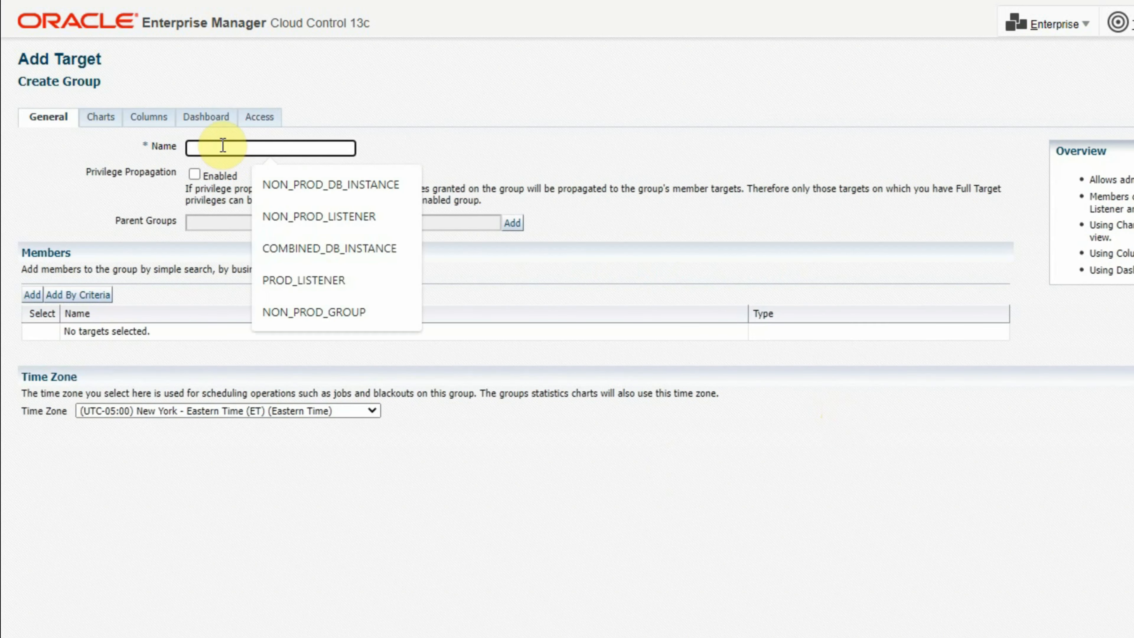
{"action": "type", "text": "PRO"}
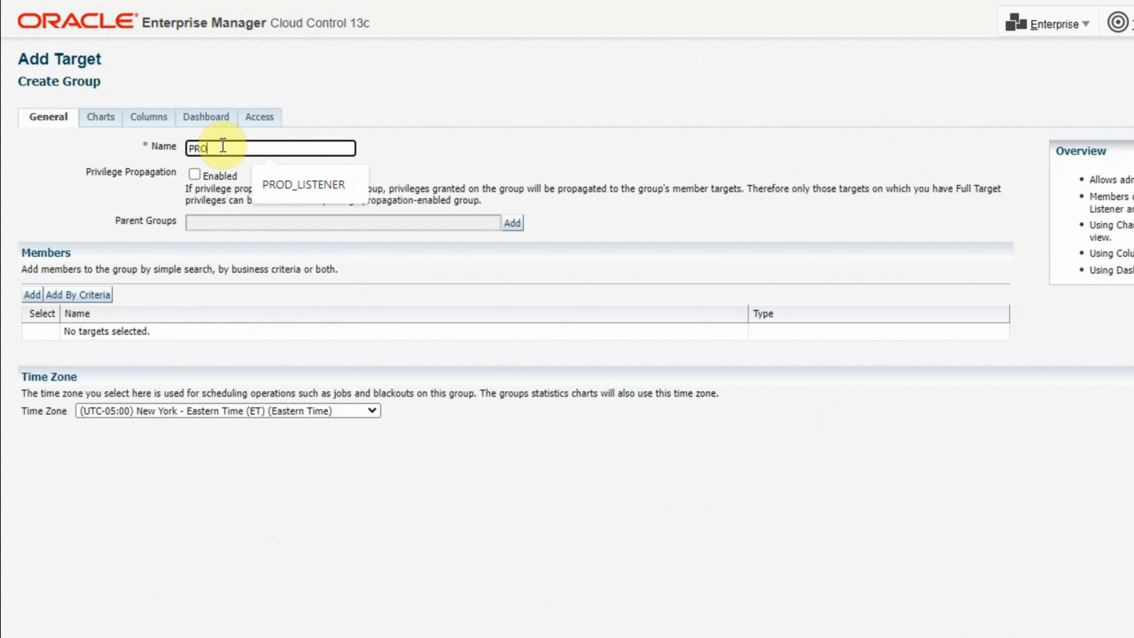
{"action": "type", "text": "D_GROUP"}
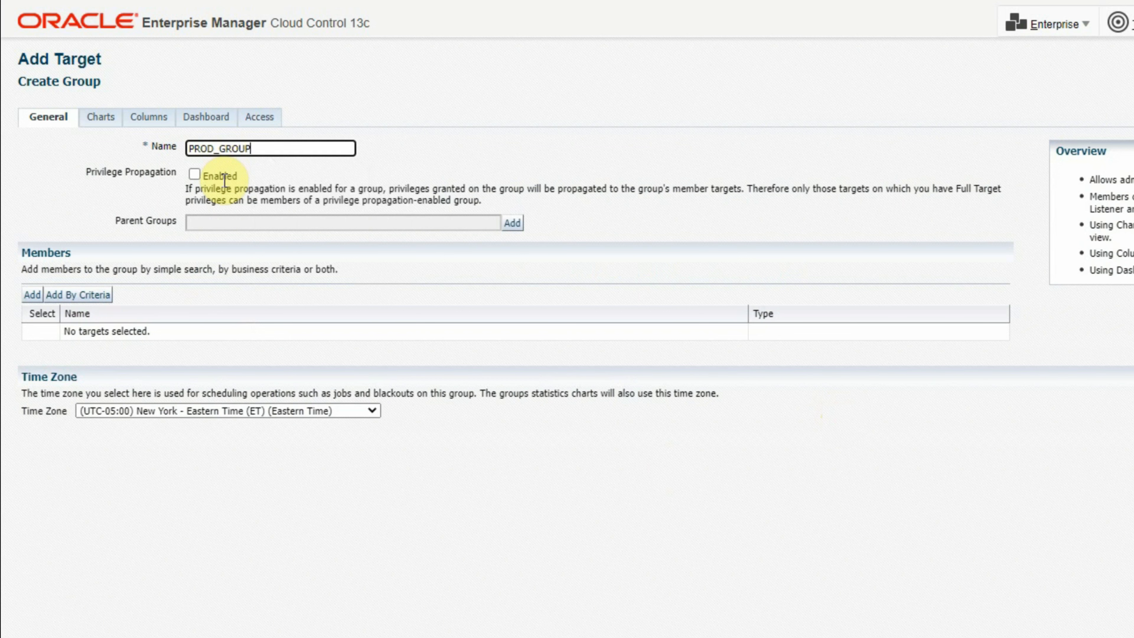
Save PROD_GROUP with the member groups PROD_DB_INSTANCE and PROD_LISTENER, and inspect its members in the group list.
{"action": "left_click", "coordinate": [31, 294]}
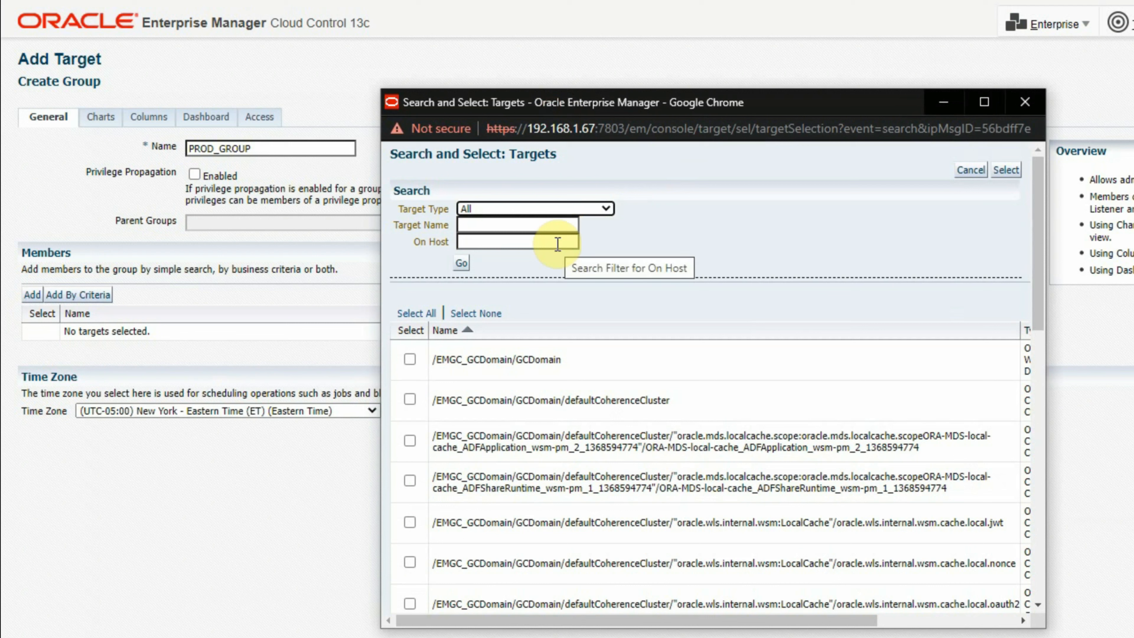
{"action": "left_click", "coordinate": [506, 207]}
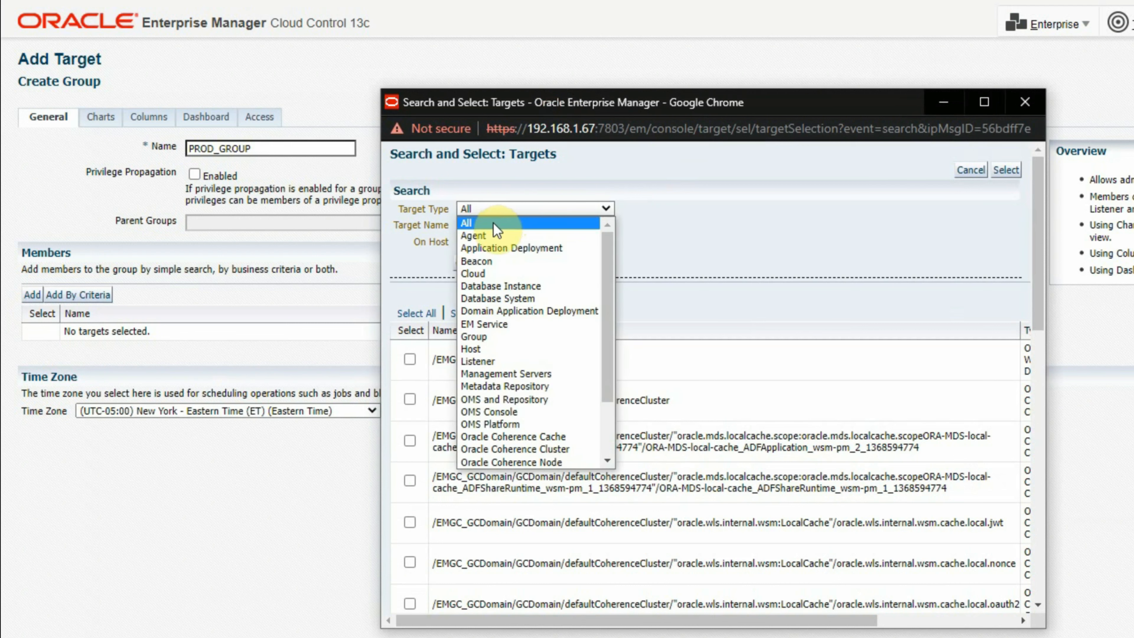
{"action": "left_click", "coordinate": [485, 336]}
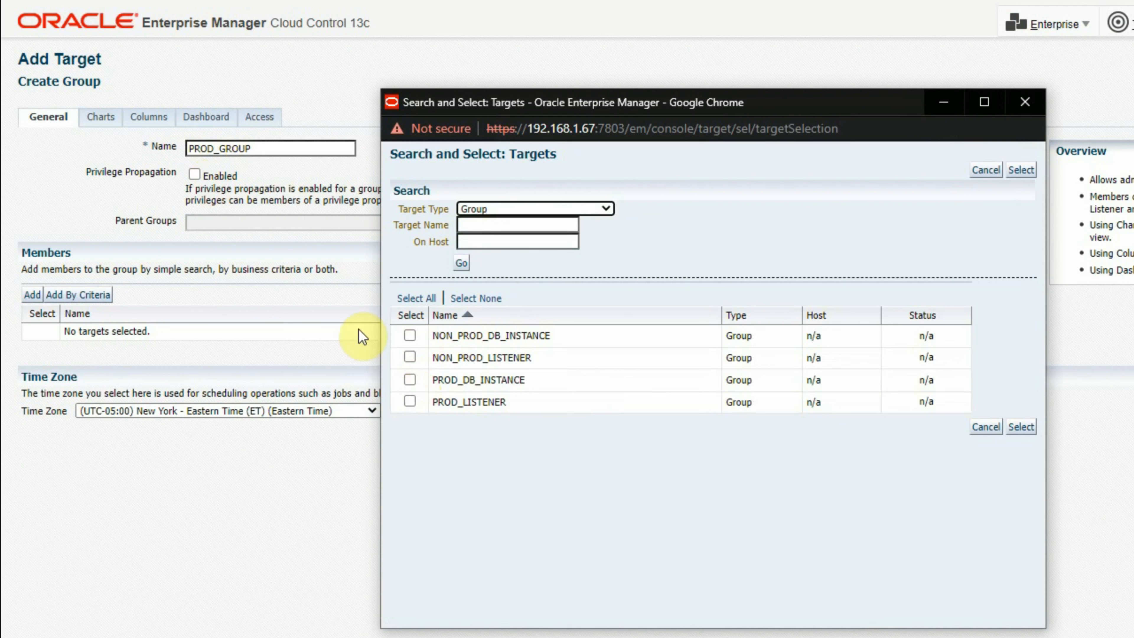
{"action": "left_click", "coordinate": [410, 380]}
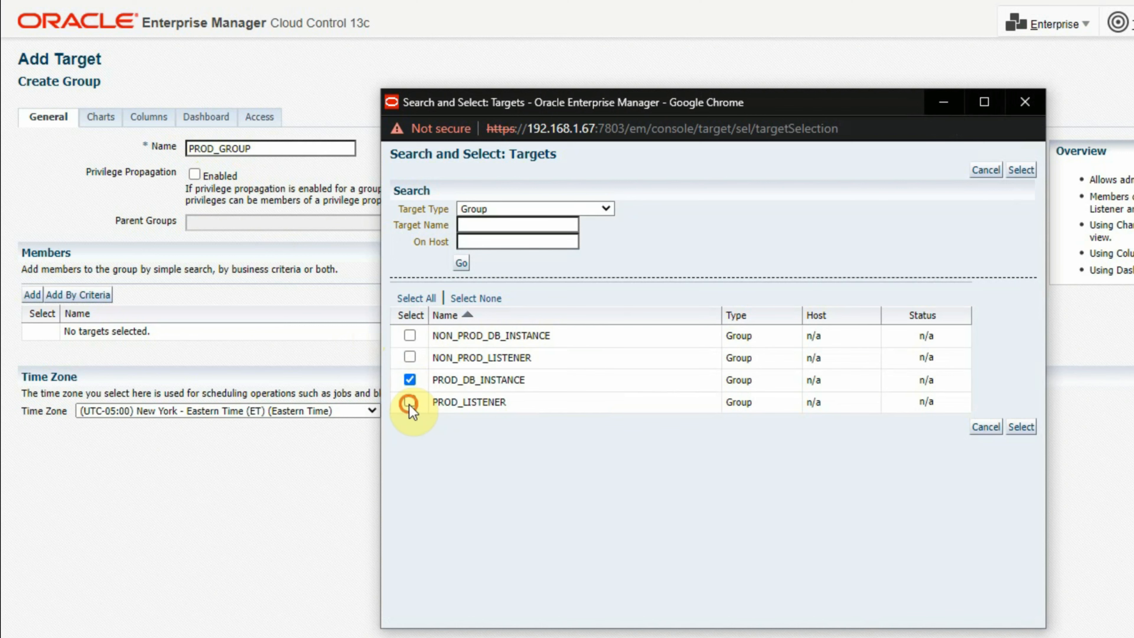
{"action": "left_click", "coordinate": [1020, 427]}
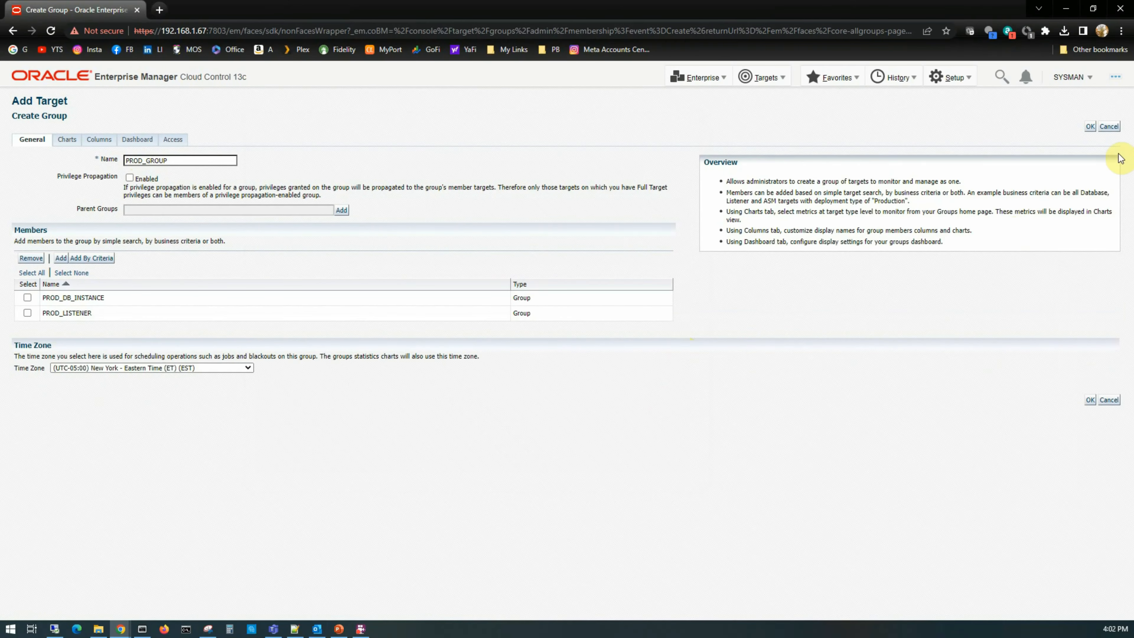
{"action": "left_click", "coordinate": [1087, 127]}
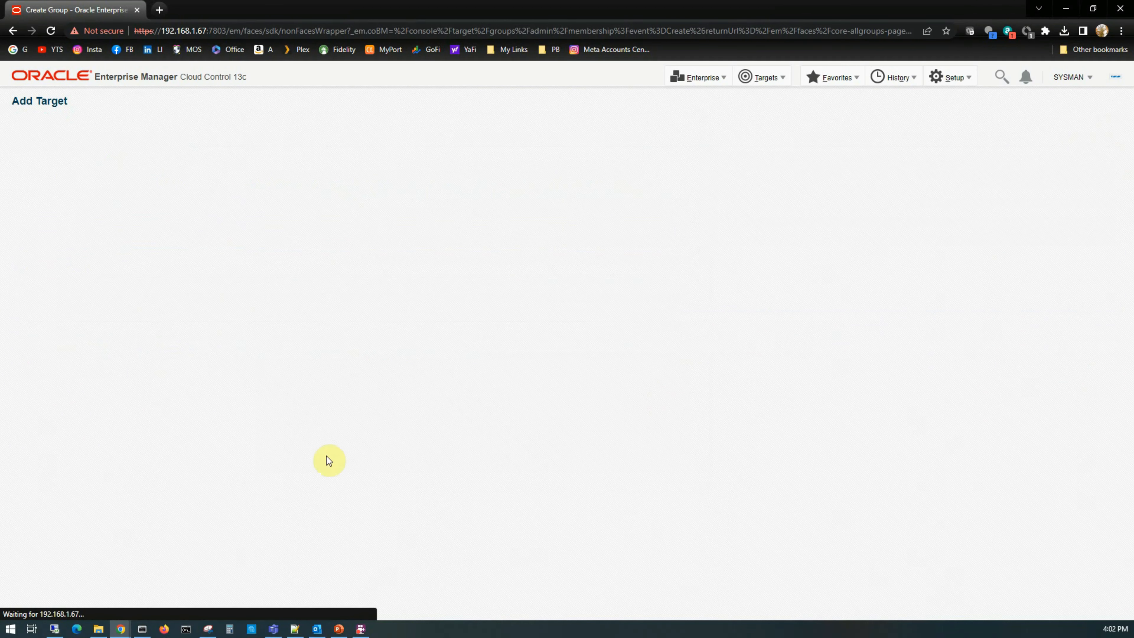
{"action": "left_click", "coordinate": [616, 221]}
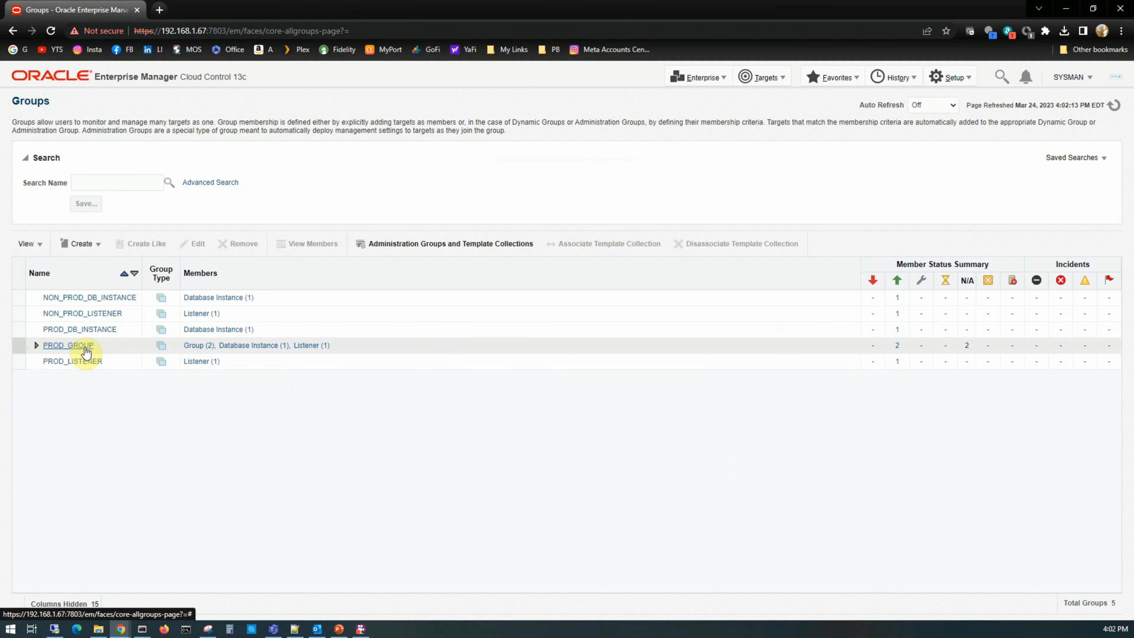
{"action": "left_click", "coordinate": [36, 346]}
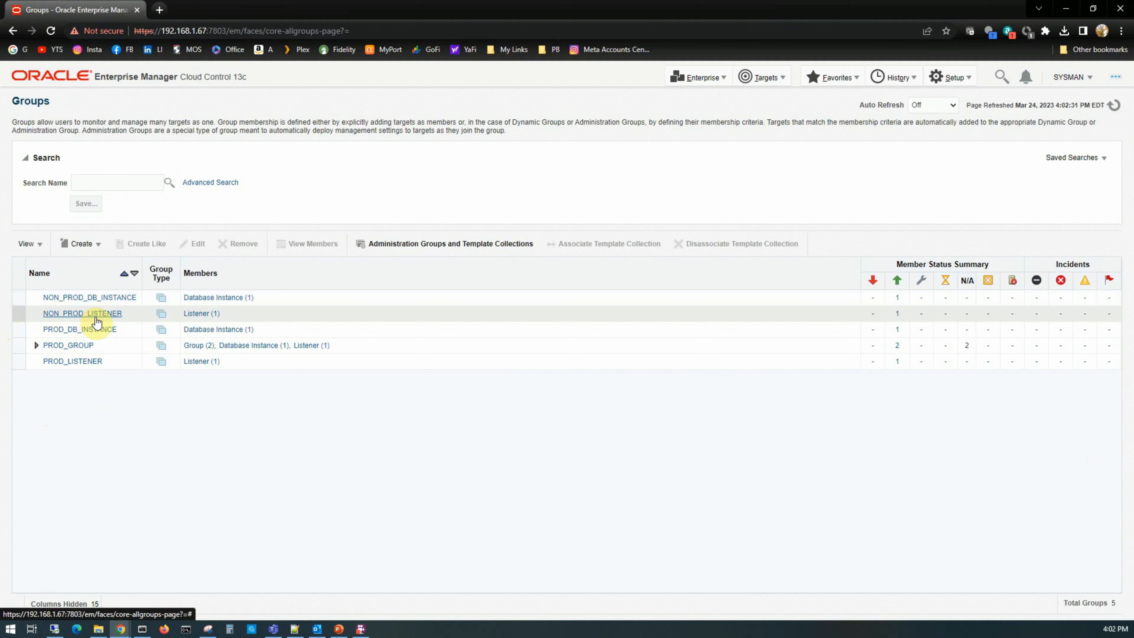
Start a new group named NON_PROD_GROUP.
{"action": "left_click", "coordinate": [92, 250]}
{"action": "left_click", "coordinate": [85, 260]}
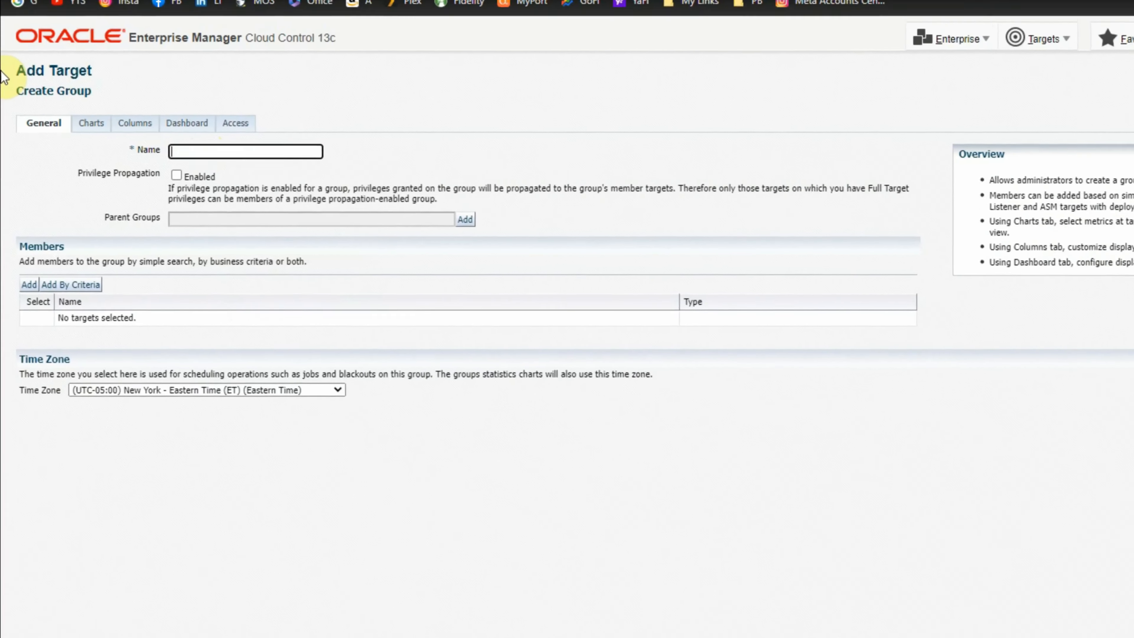
{"action": "type", "text": "NON"}
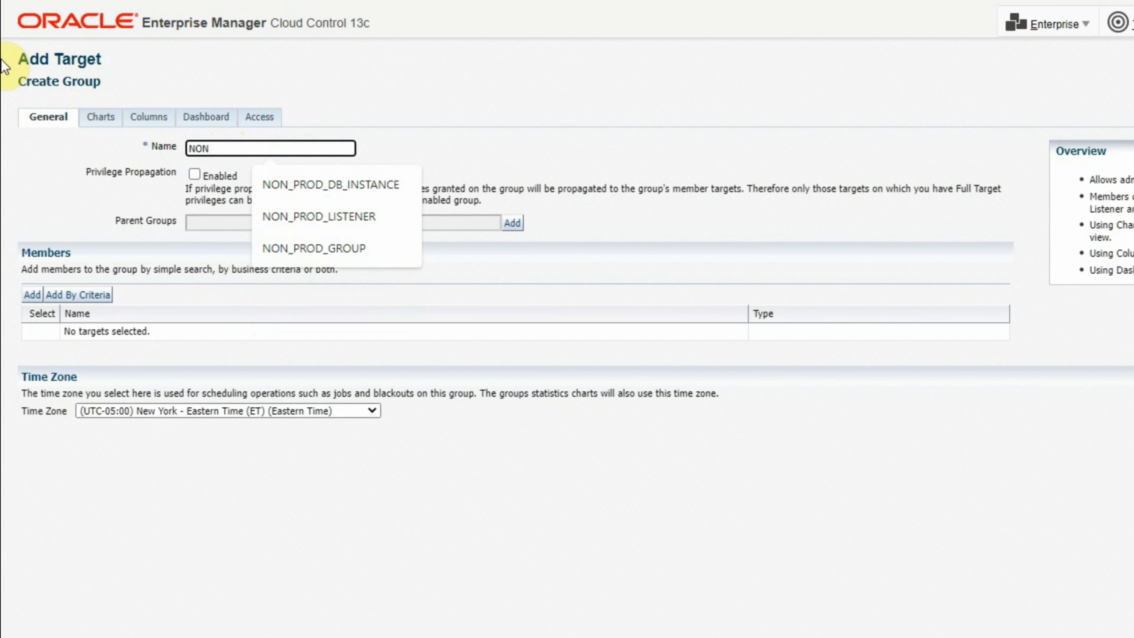
{"action": "type", "text": "_PROD_GROUP"}
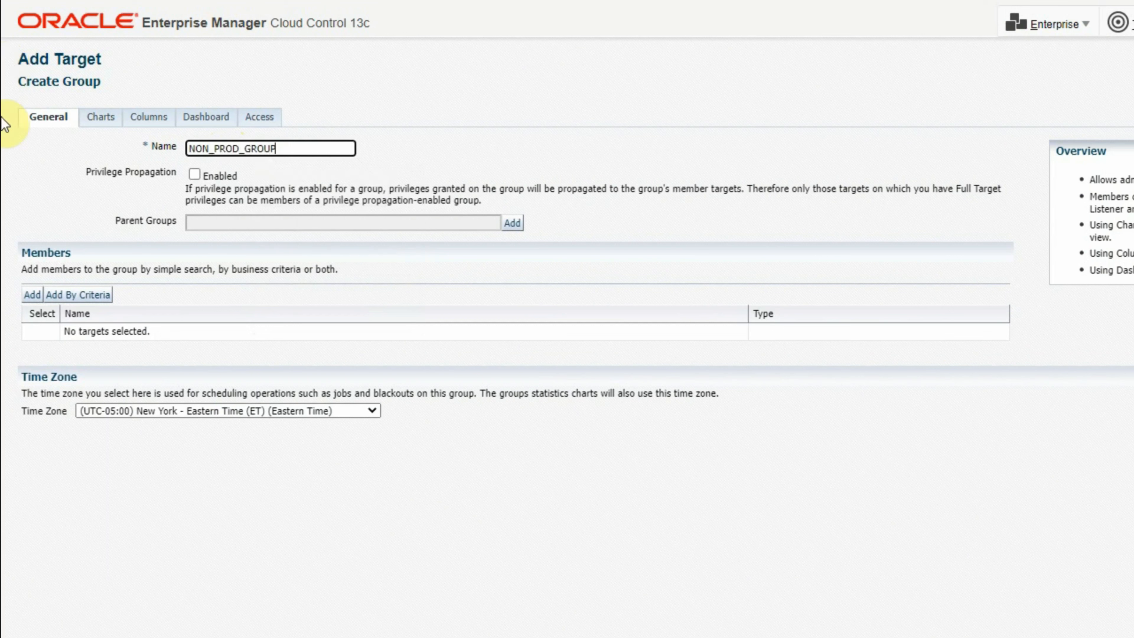
Save NON_PROD_GROUP with the member groups NON_PROD_DB_INSTANCE and NON_PROD_LISTENER, and expand it in the group list.
{"action": "left_click", "coordinate": [36, 295]}
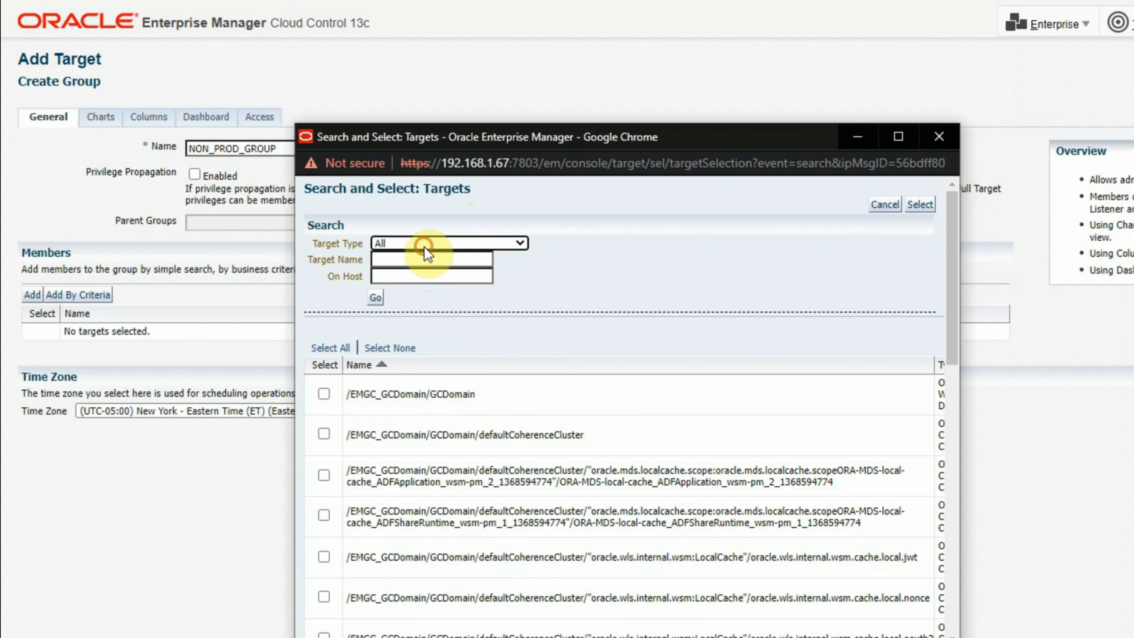
{"action": "left_click", "coordinate": [423, 245]}
{"action": "left_click", "coordinate": [401, 371]}
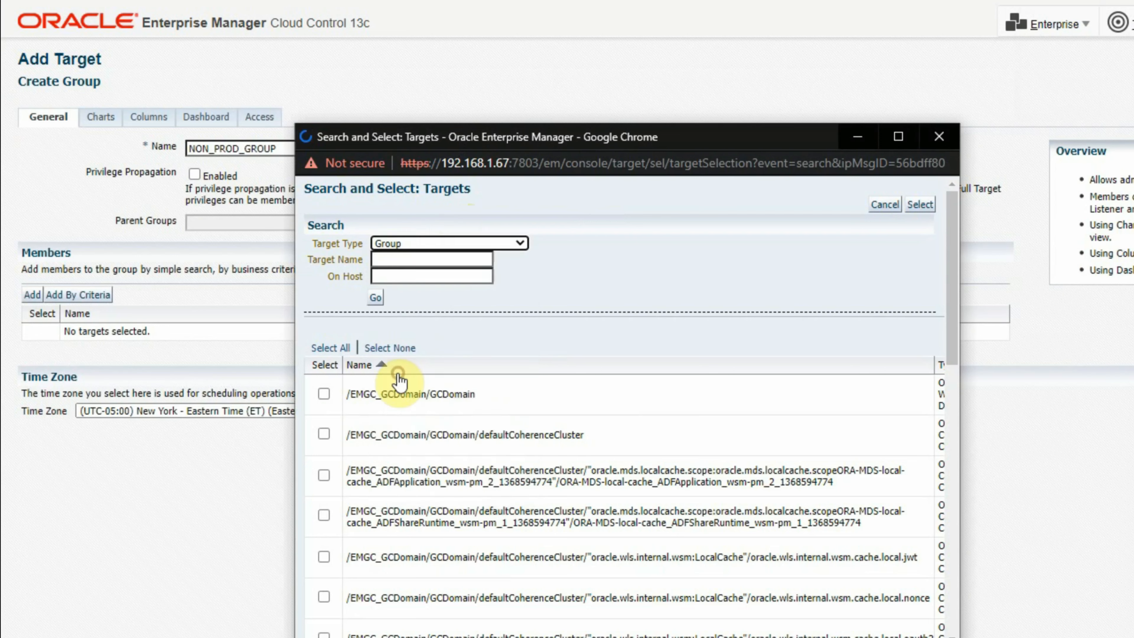
{"action": "left_click", "coordinate": [323, 370]}
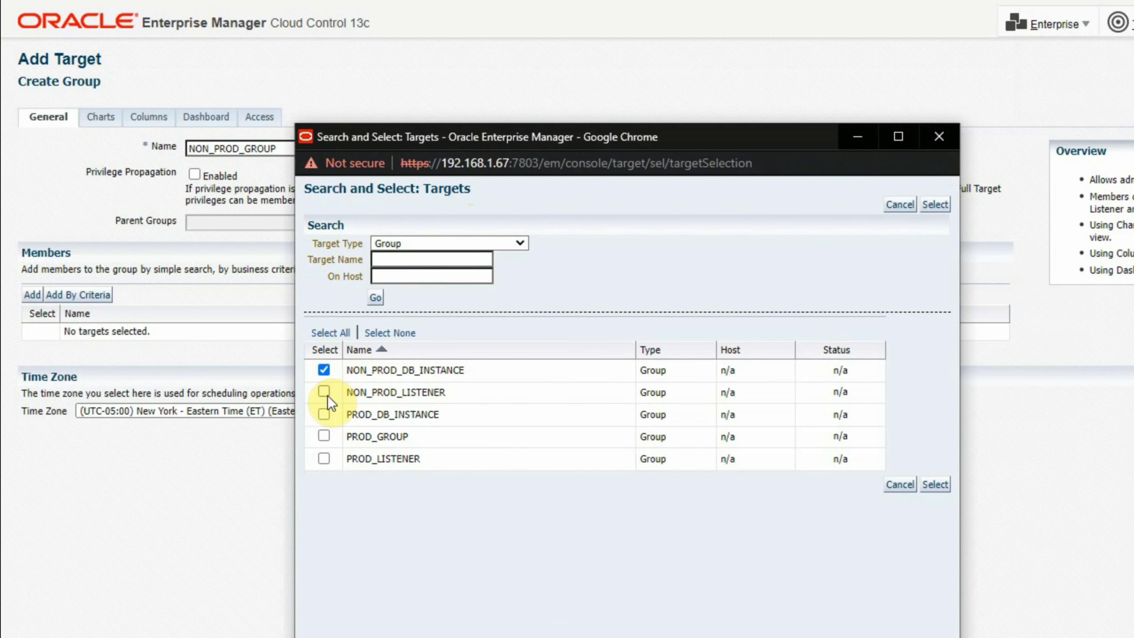
{"action": "left_click", "coordinate": [935, 486]}
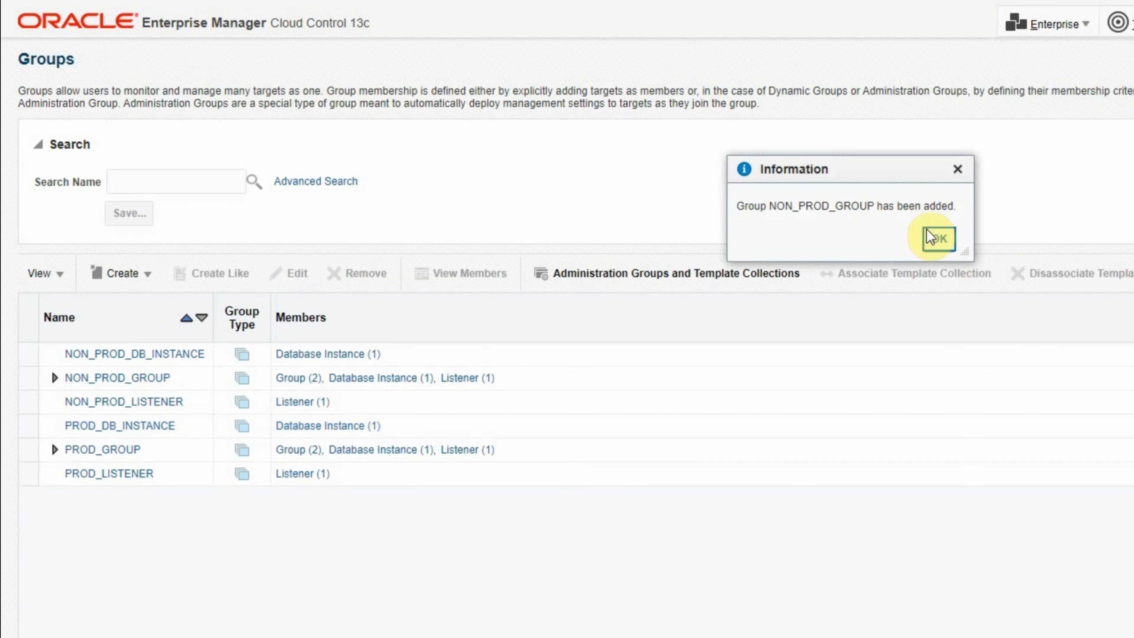
{"action": "left_click", "coordinate": [941, 240]}
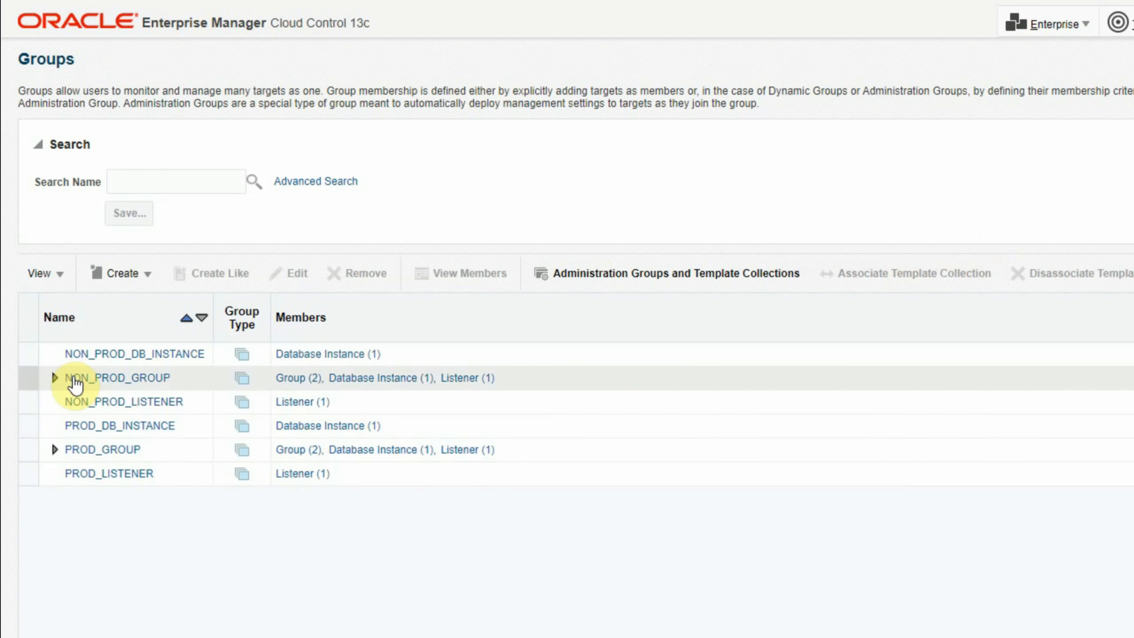
{"action": "left_click", "coordinate": [54, 378]}
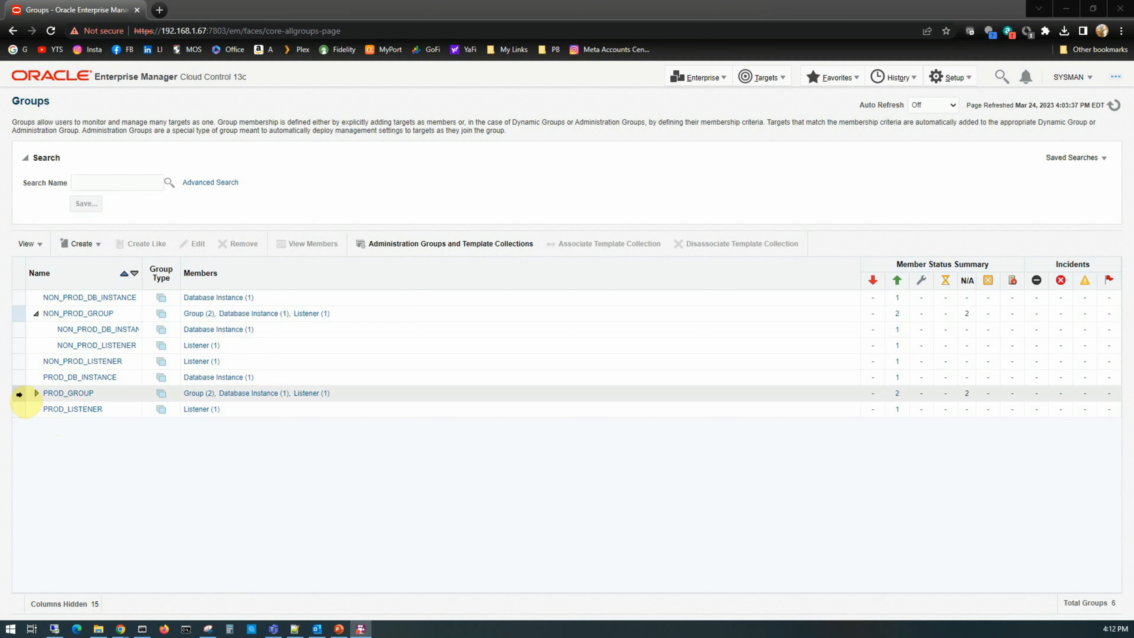
Set the Lifecycle Status target property of PROD_GROUP to Production and save it.
{"action": "left_click", "coordinate": [70, 396]}
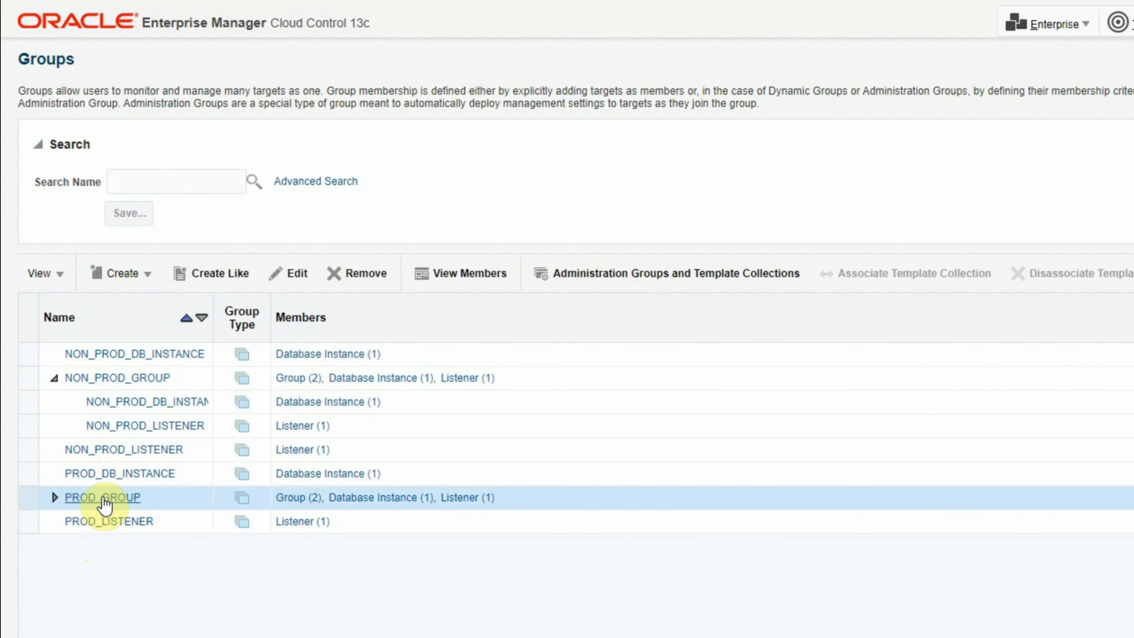
{"action": "right_click", "coordinate": [104, 498]}
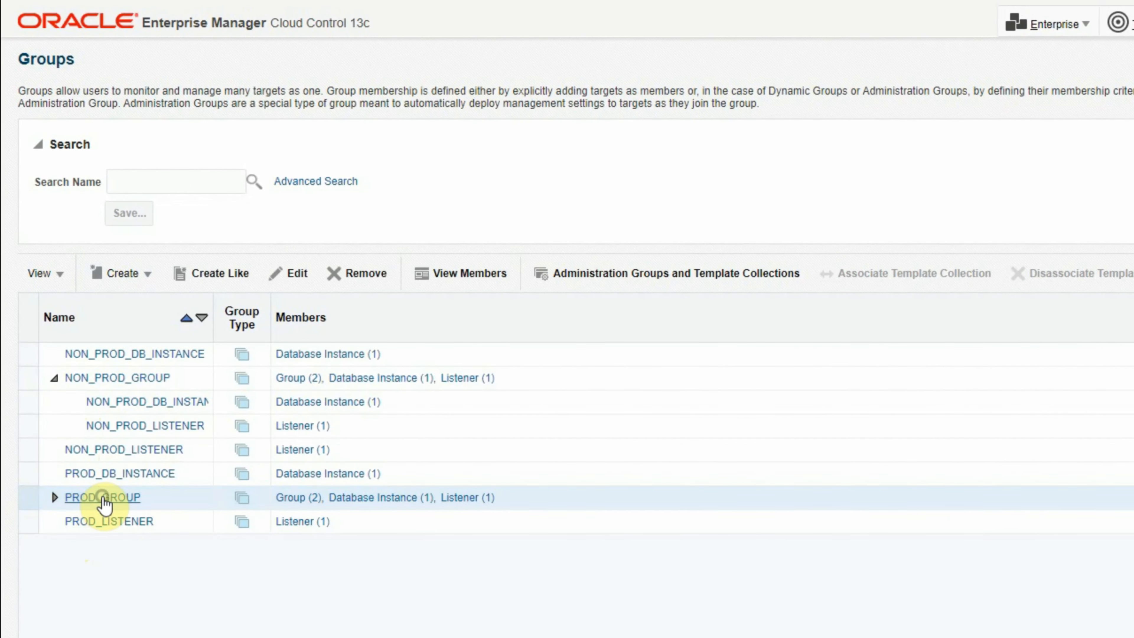
{"action": "mouse_move", "coordinate": [196, 431]}
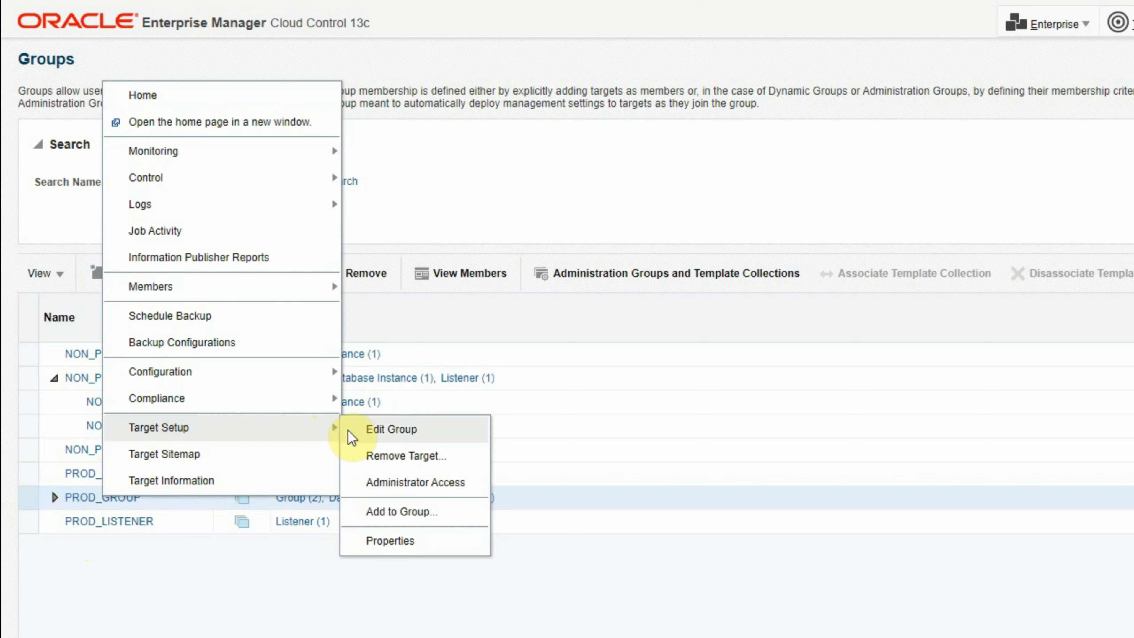
{"action": "left_click", "coordinate": [380, 541]}
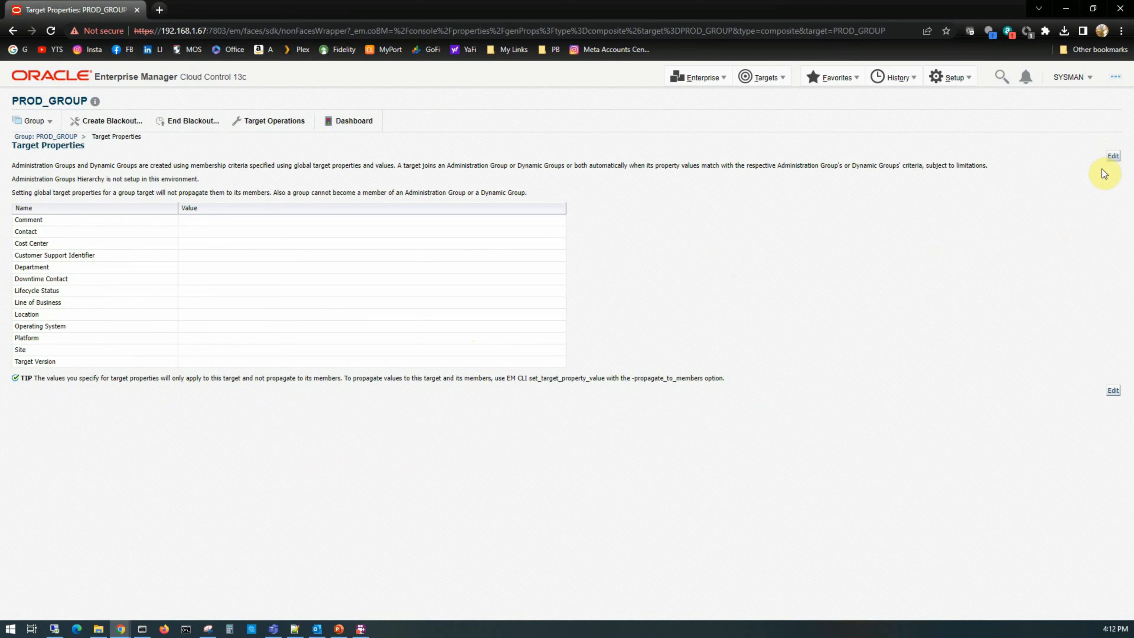
{"action": "left_click", "coordinate": [1112, 155]}
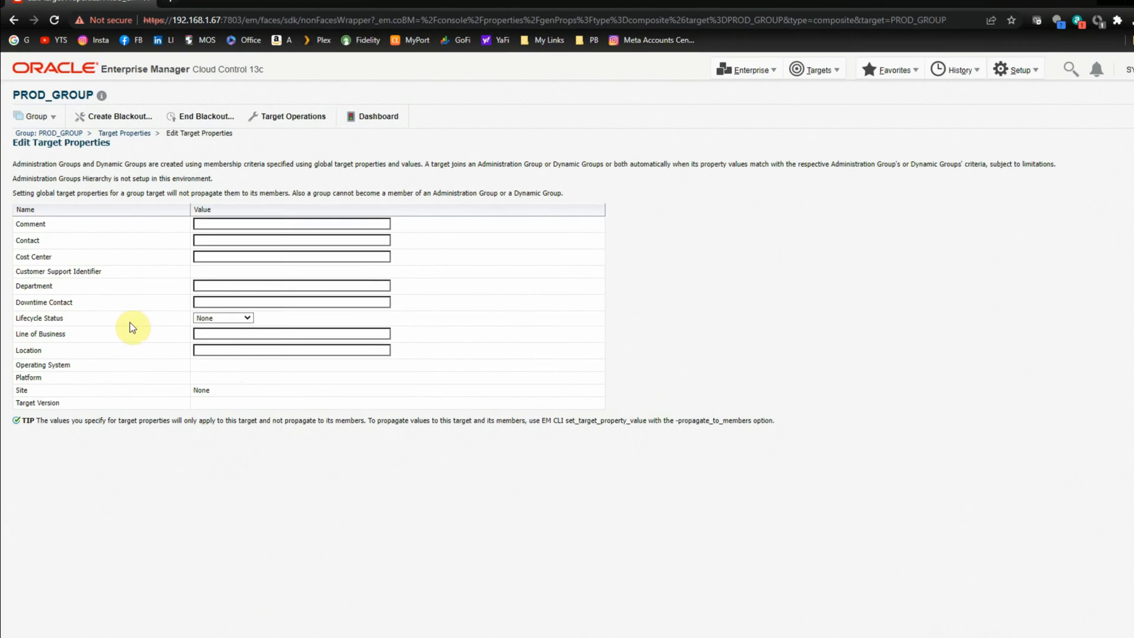
{"action": "left_click", "coordinate": [232, 318]}
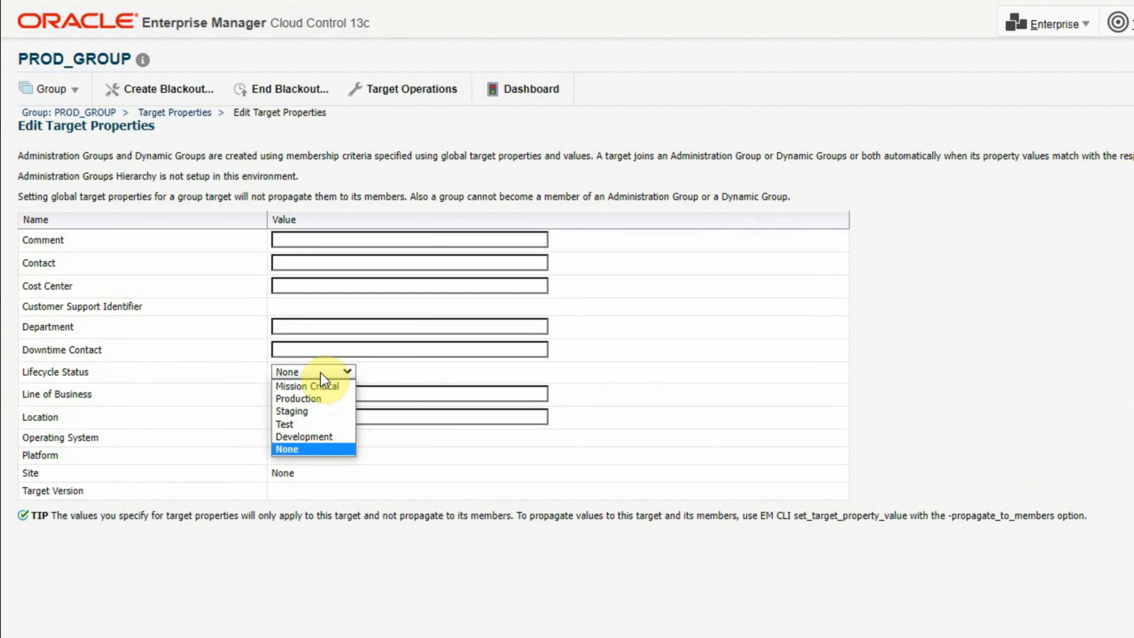
{"action": "left_click", "coordinate": [299, 400]}
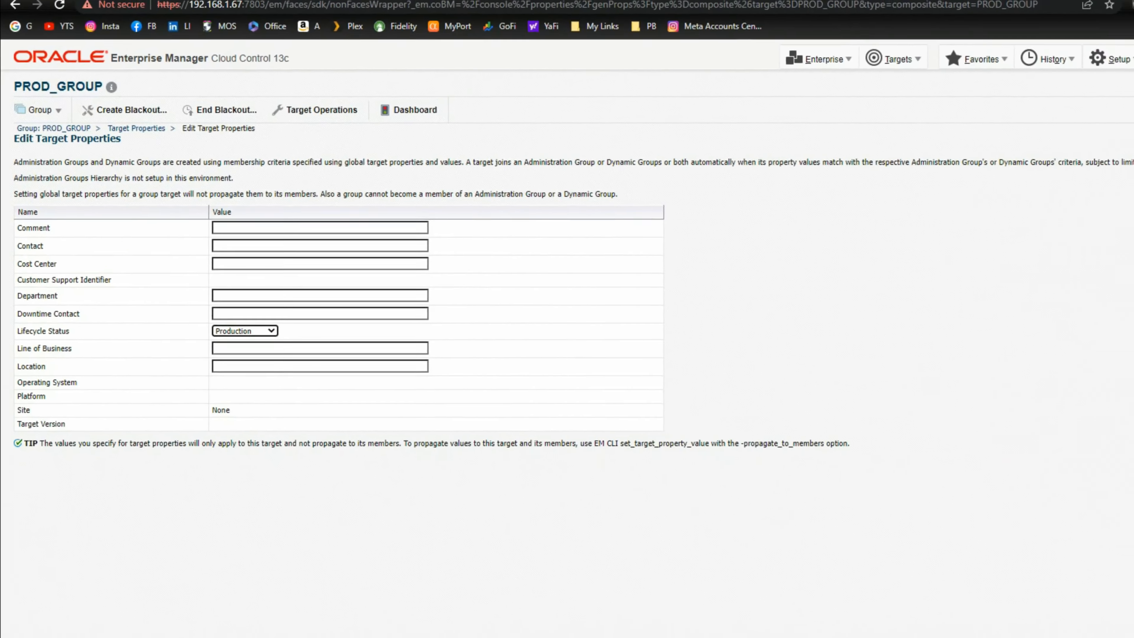
{"action": "left_click", "coordinate": [1114, 420]}
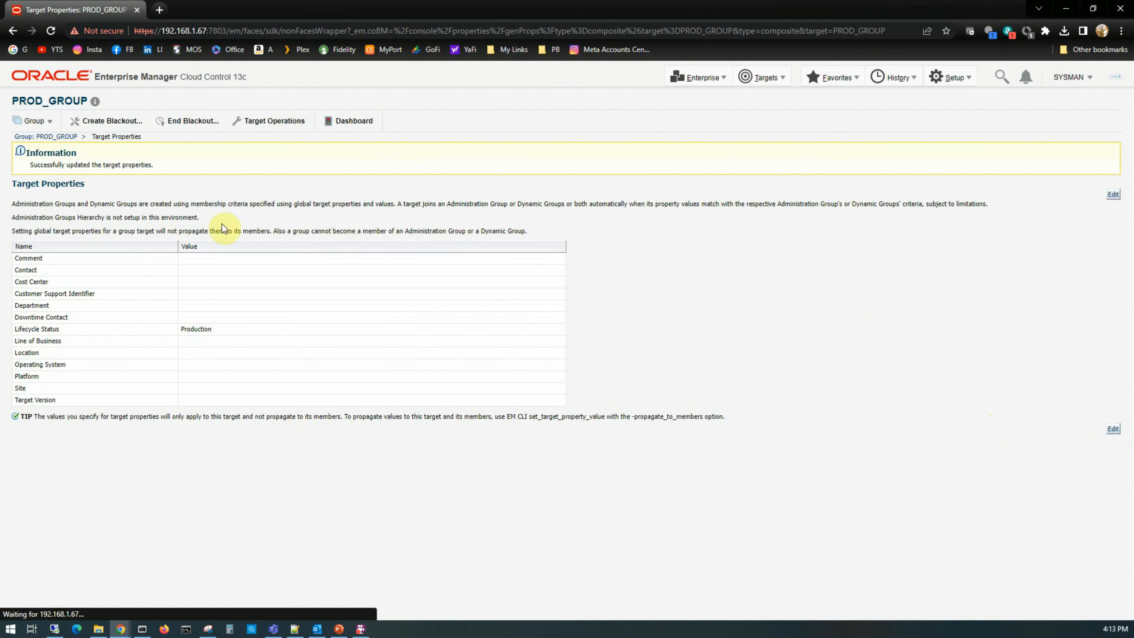
Return to the group list and open the target properties of NON_PROD_GROUP.
{"action": "left_click", "coordinate": [772, 80]}
{"action": "left_click", "coordinate": [769, 114]}
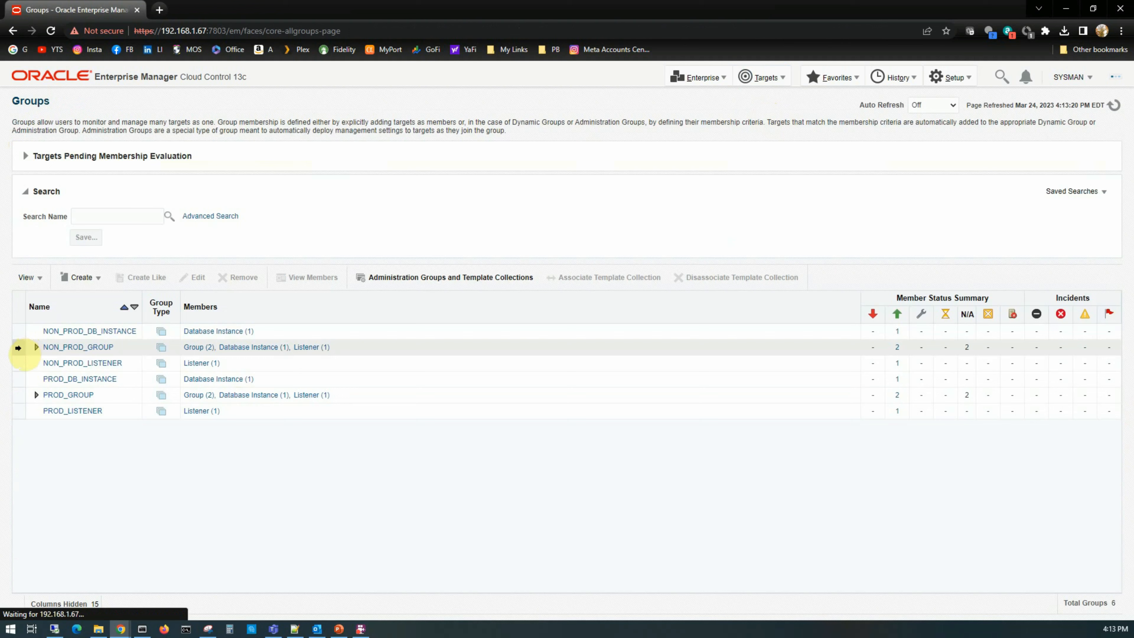
{"action": "left_click", "coordinate": [18, 348]}
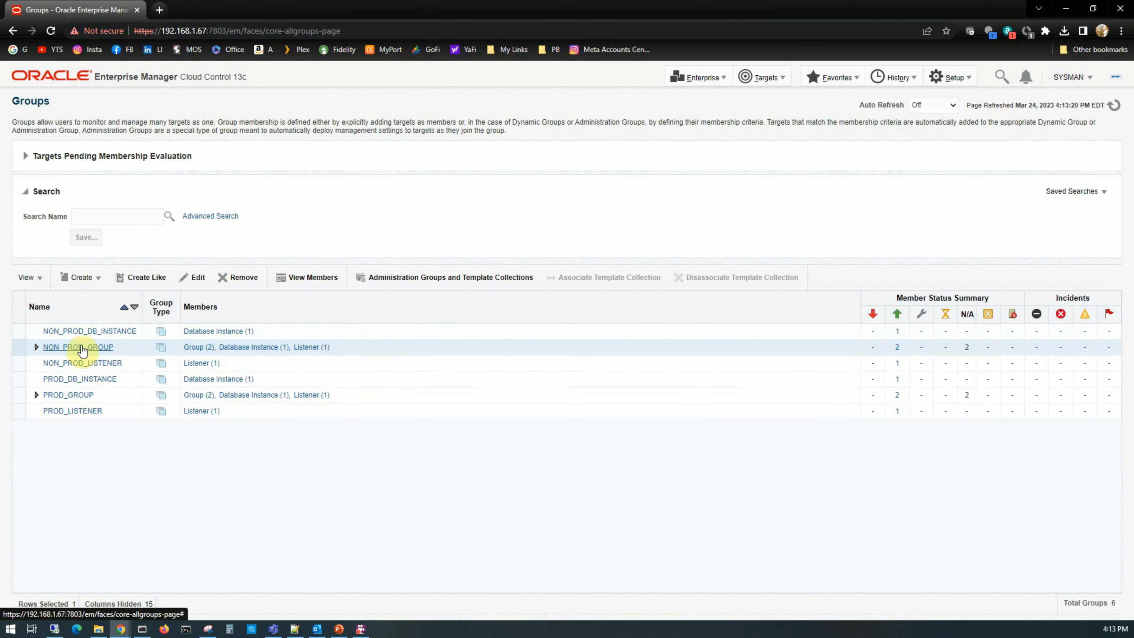
{"action": "mouse_move", "coordinate": [83, 350]}
{"action": "mouse_move", "coordinate": [143, 299]}
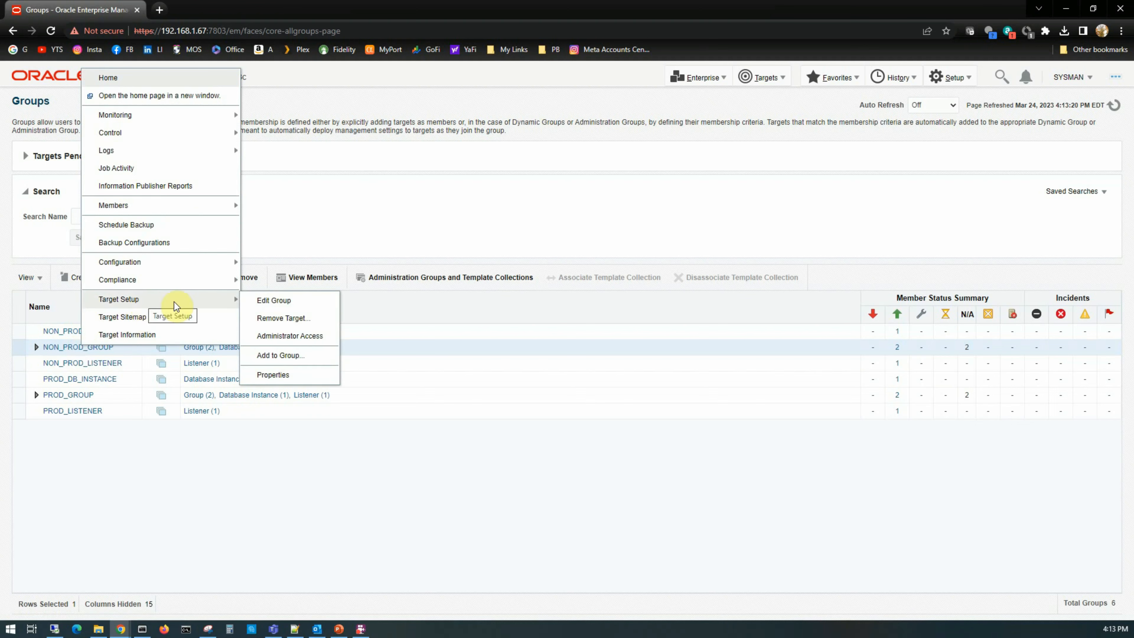
{"action": "left_click", "coordinate": [272, 375]}
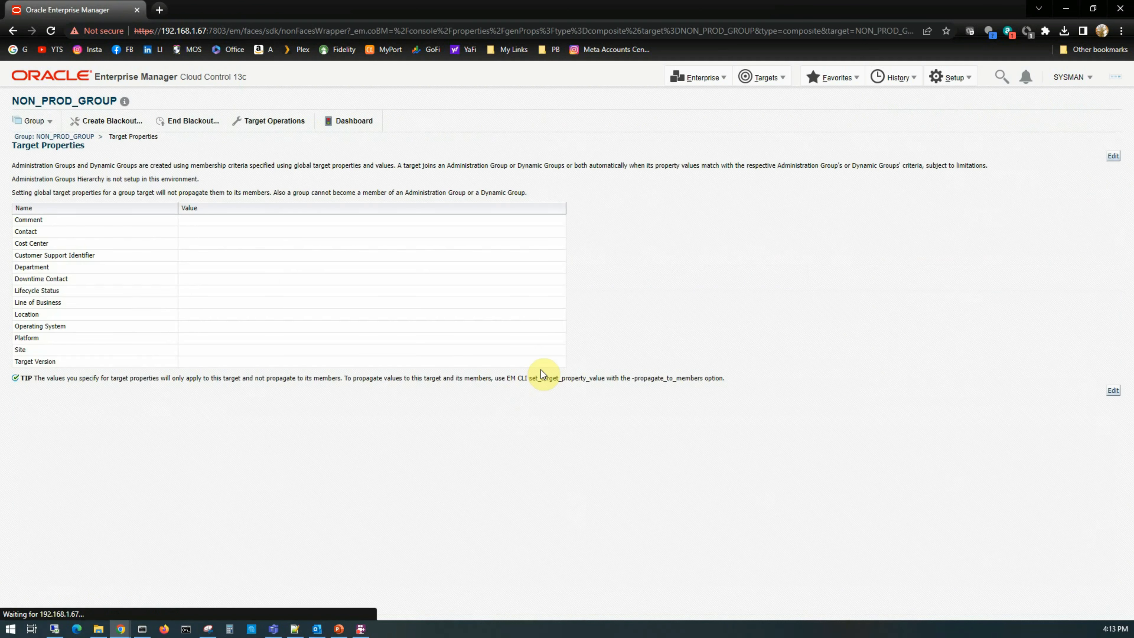
Set the Lifecycle Status of NON_PROD_GROUP to Development, save it, and return to the group list.
{"action": "left_click", "coordinate": [1113, 156]}
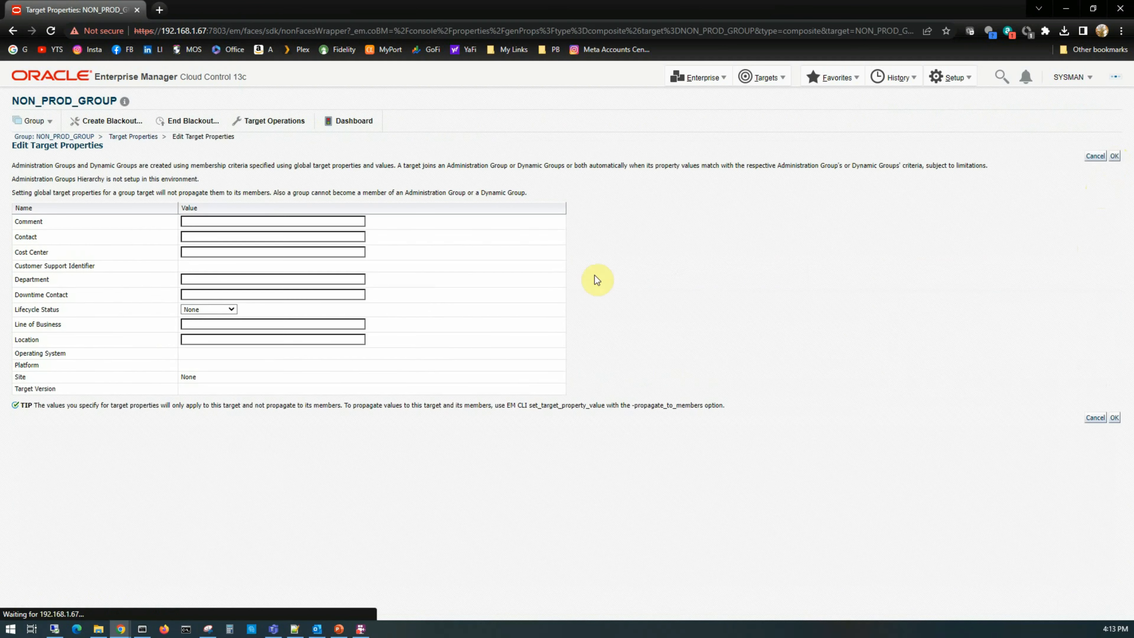
{"action": "left_click", "coordinate": [230, 309]}
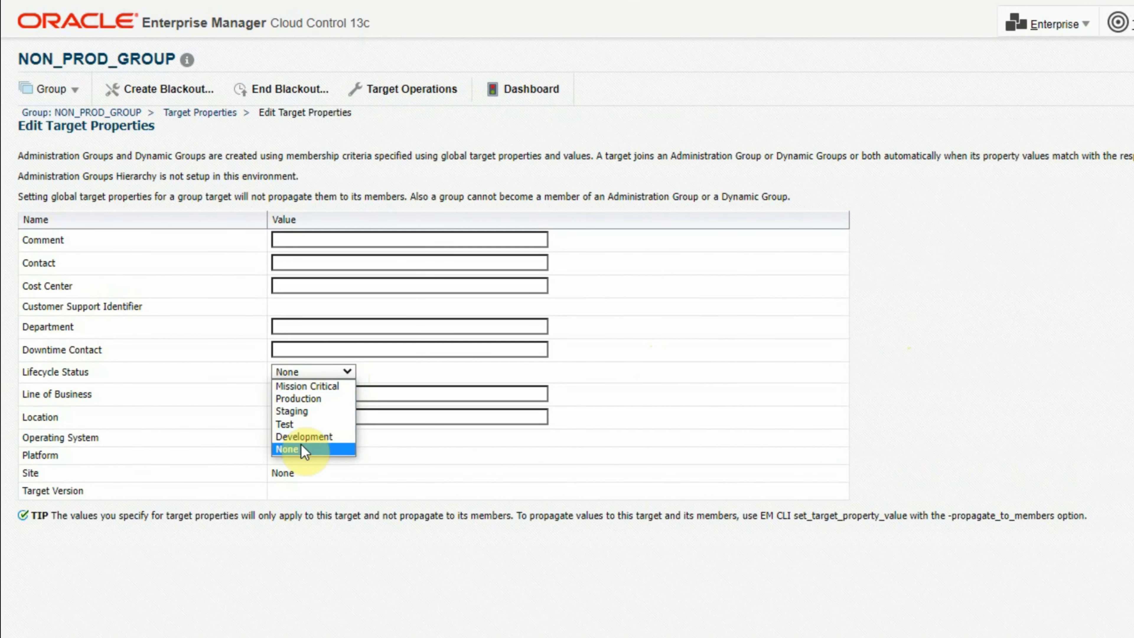
{"action": "left_click", "coordinate": [317, 436]}
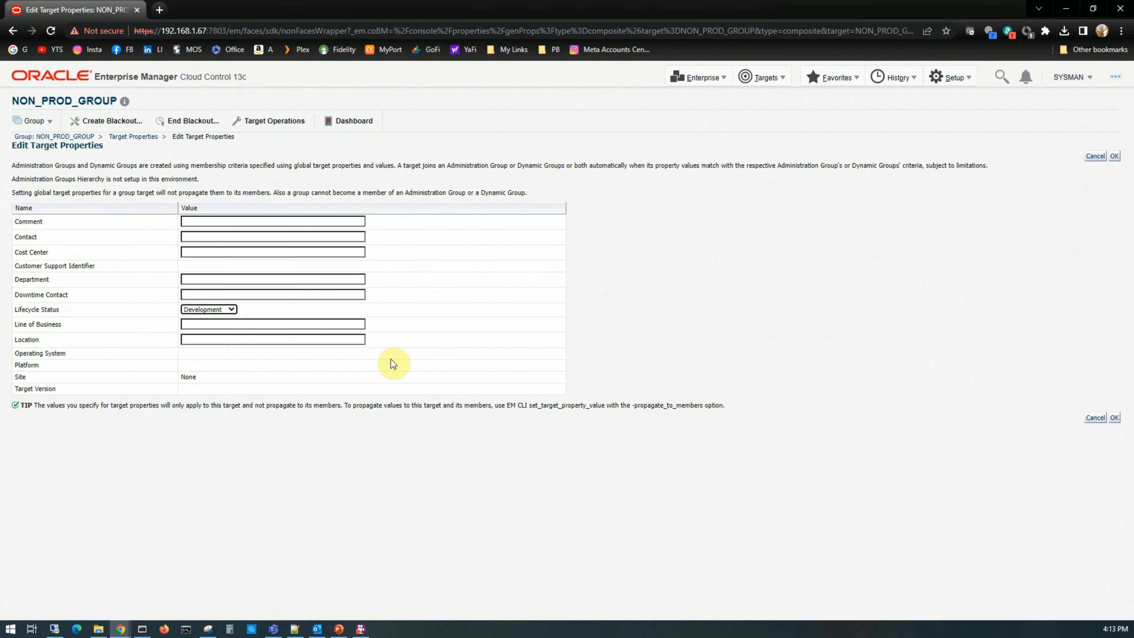
{"action": "left_click", "coordinate": [279, 338]}
{"action": "left_click", "coordinate": [214, 355]}
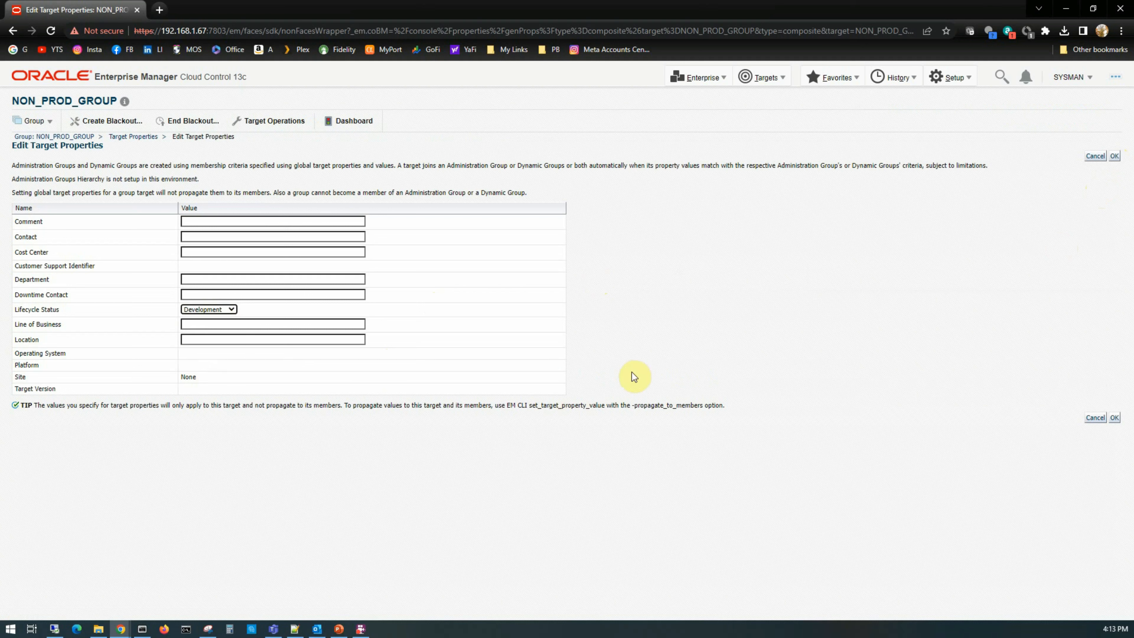
{"action": "left_click", "coordinate": [1114, 156]}
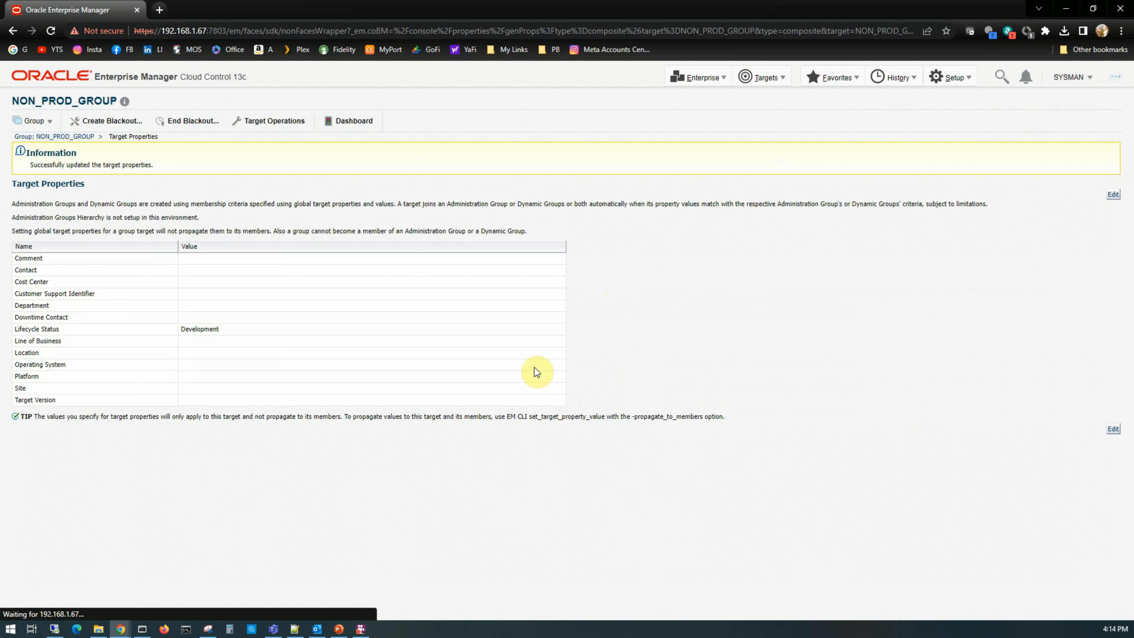
{"action": "left_click", "coordinate": [765, 76]}
{"action": "left_click", "coordinate": [763, 116]}
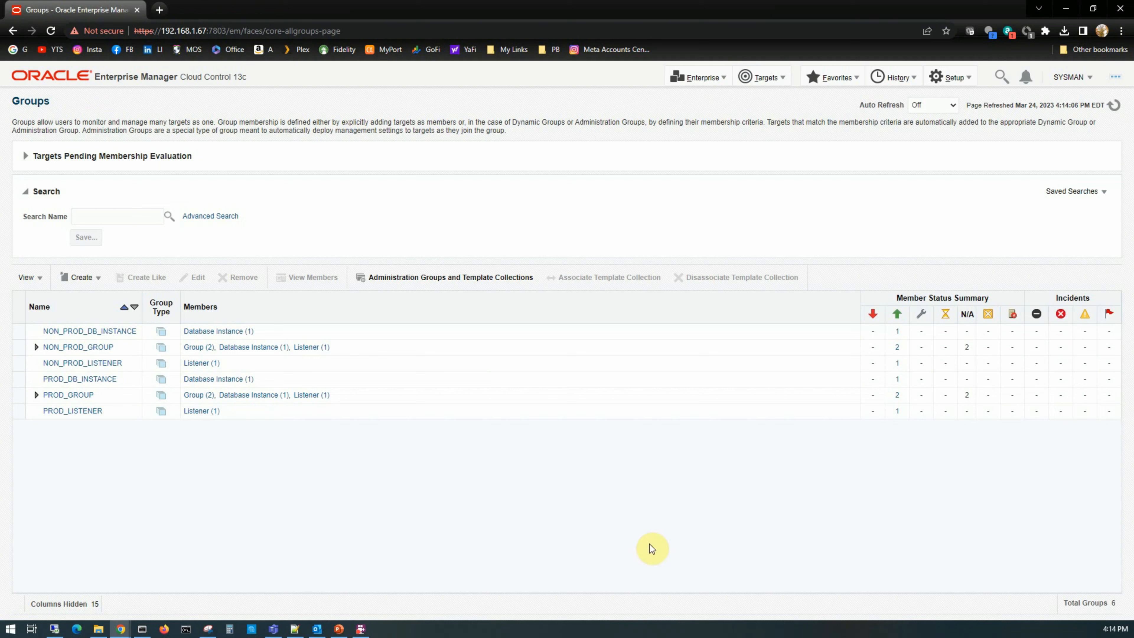
Go to the monitoring templates library and start applying PROD_DB_TEMPLATE.
{"action": "left_click", "coordinate": [700, 78]}
{"action": "mouse_move", "coordinate": [712, 120]}
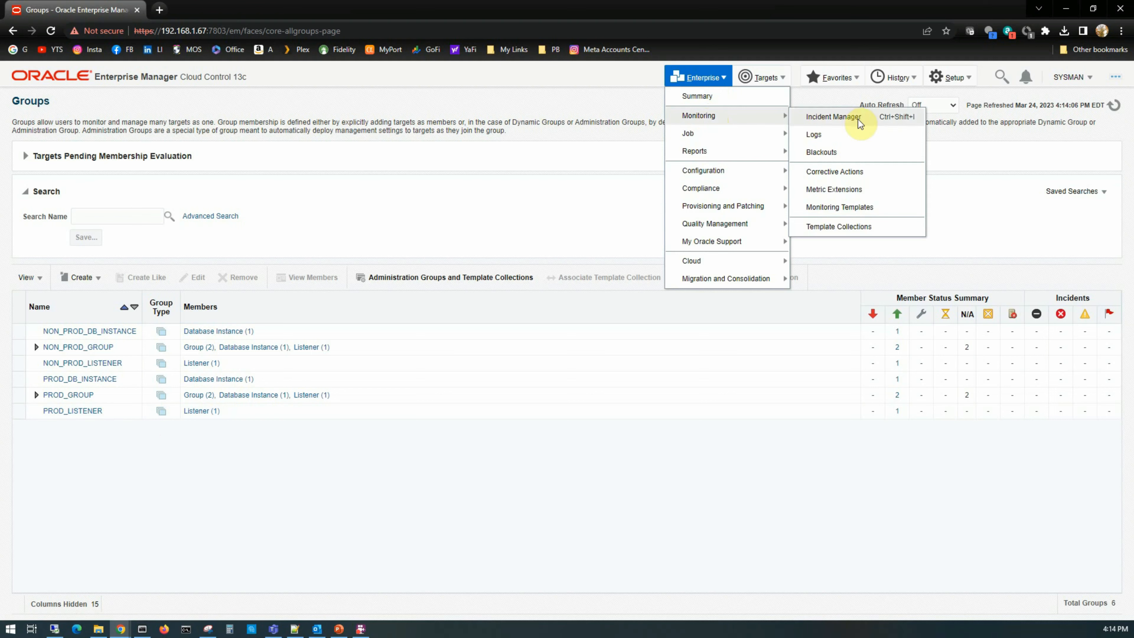
{"action": "left_click", "coordinate": [830, 205]}
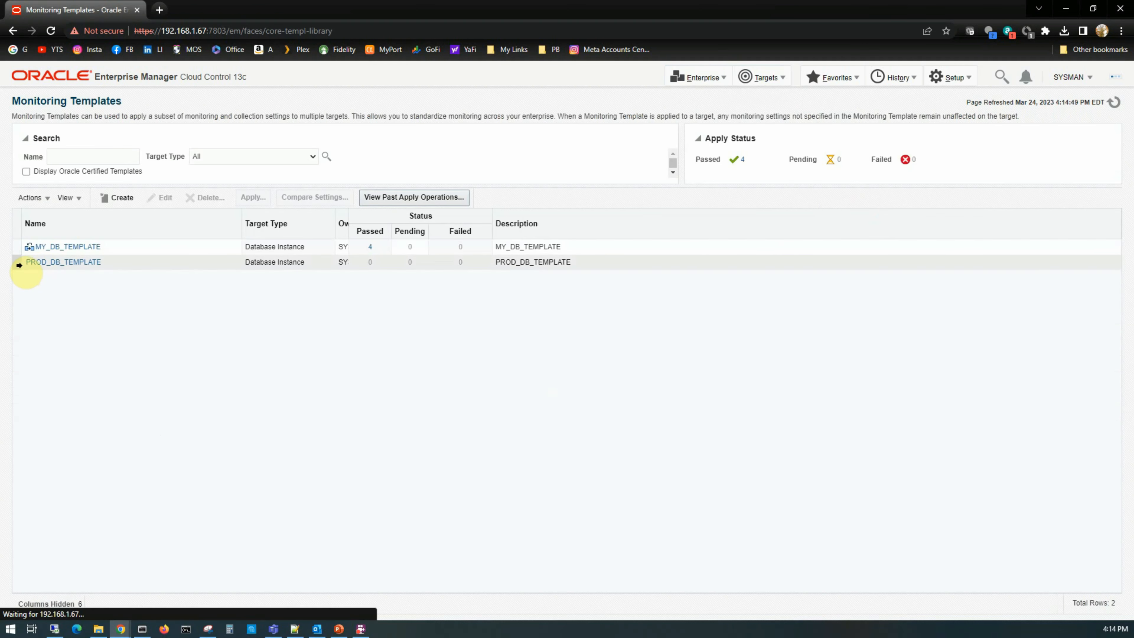
{"action": "left_click", "coordinate": [16, 263]}
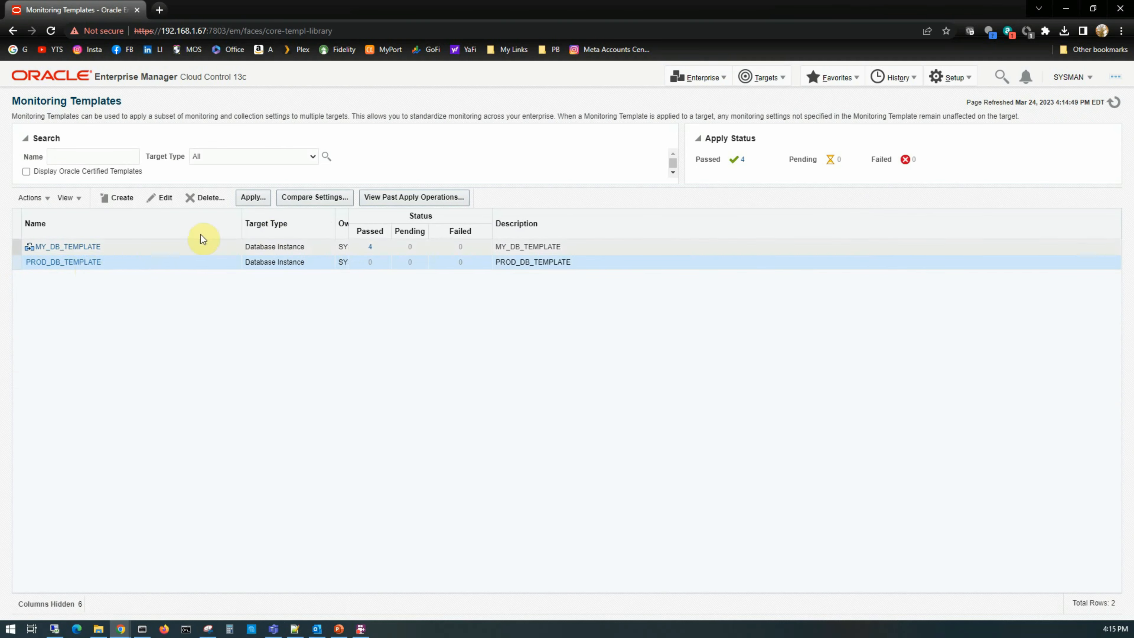
{"action": "left_click", "coordinate": [253, 197]}
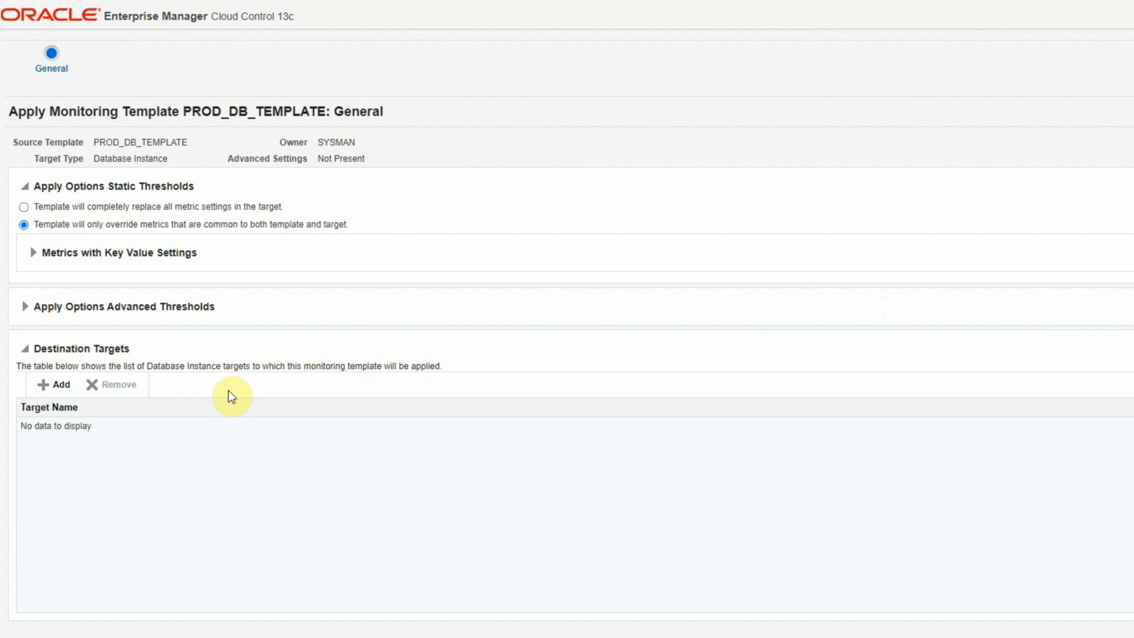
Filter the destination targets by type Group only, add PROD_DB_INSTANCE, and finish applying the template.
{"action": "left_click", "coordinate": [61, 390]}
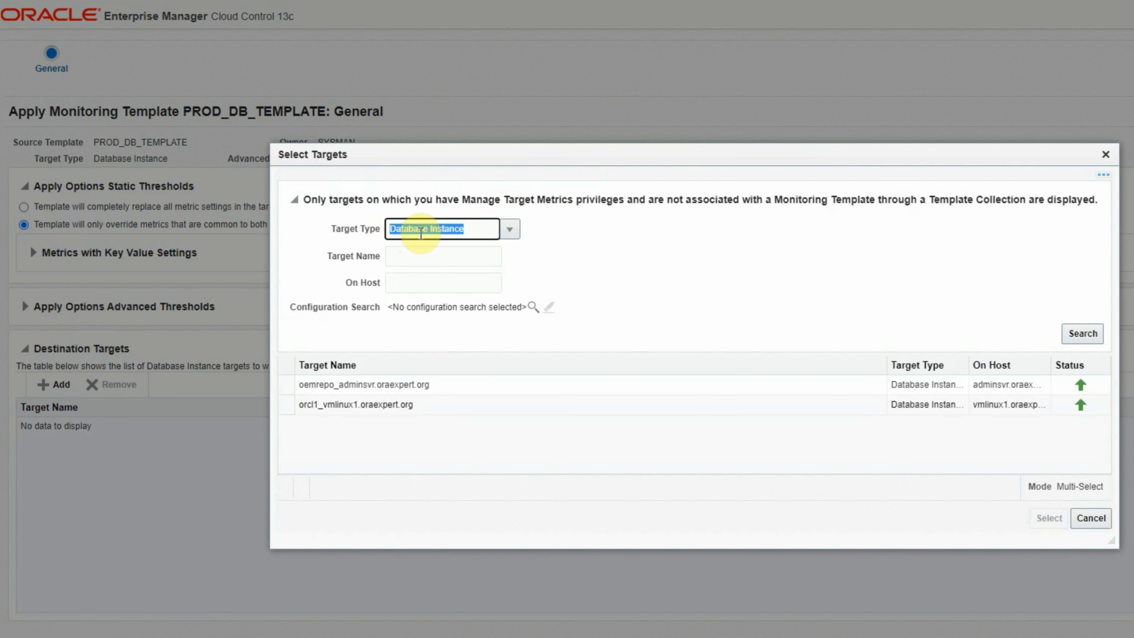
{"action": "left_click", "coordinate": [506, 234]}
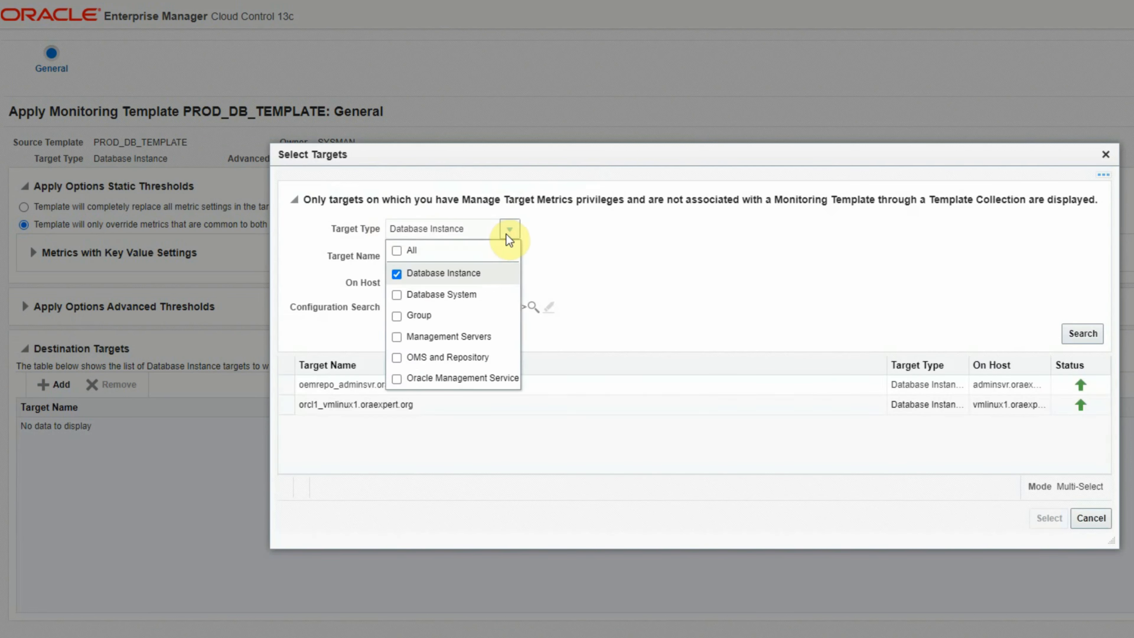
{"action": "left_click", "coordinate": [397, 273]}
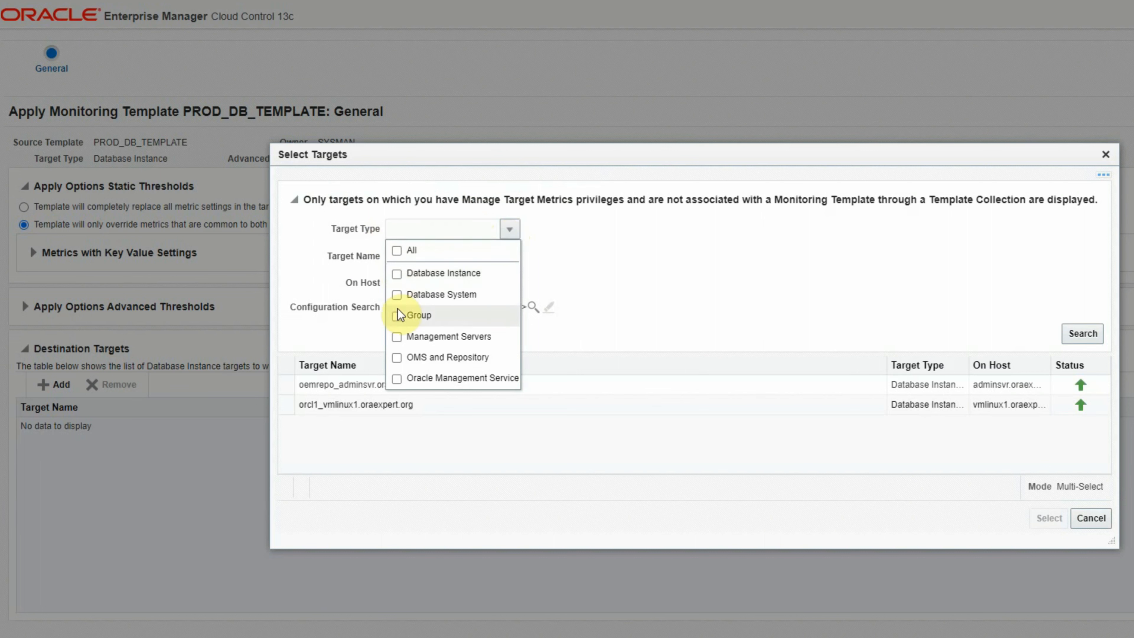
{"action": "left_click", "coordinate": [397, 316]}
{"action": "left_click", "coordinate": [611, 283]}
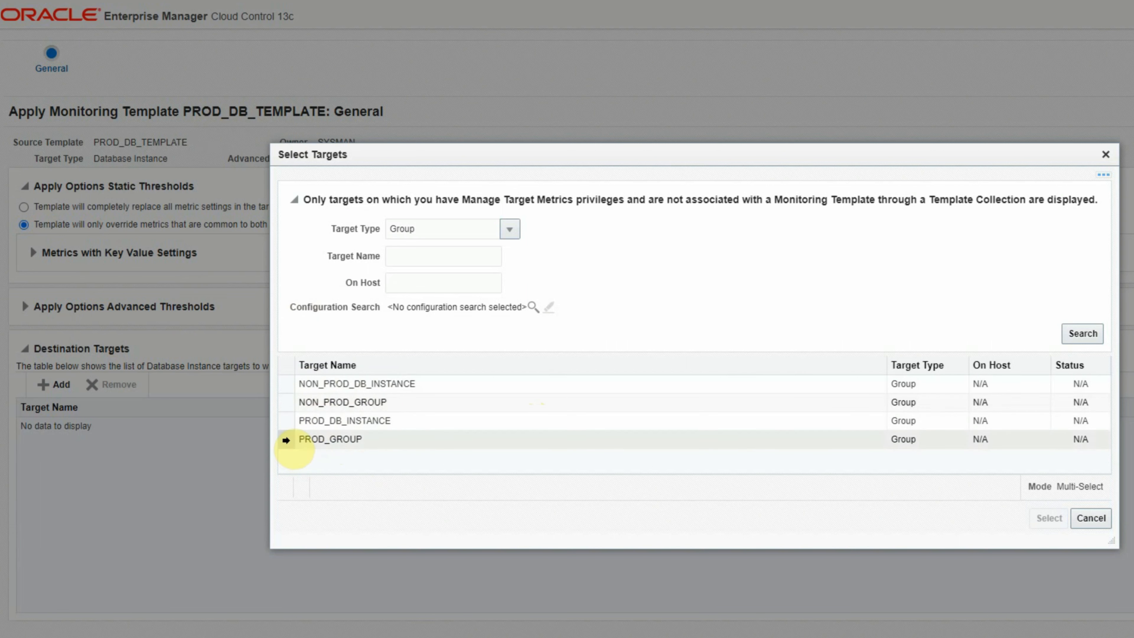
{"action": "left_click", "coordinate": [286, 421]}
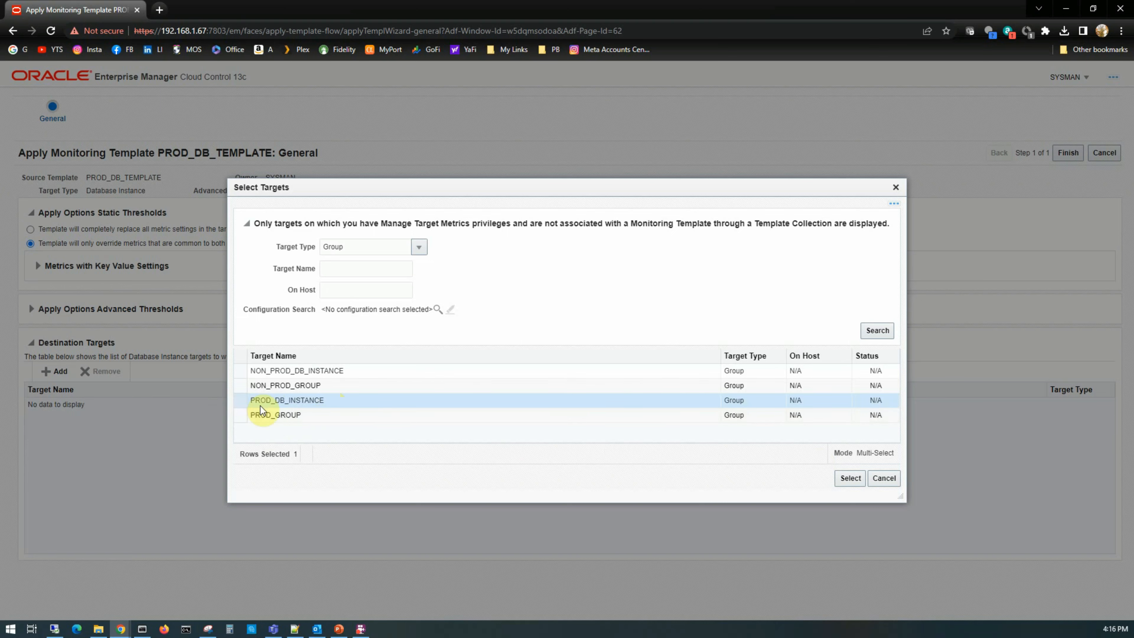
{"action": "left_click", "coordinate": [848, 478]}
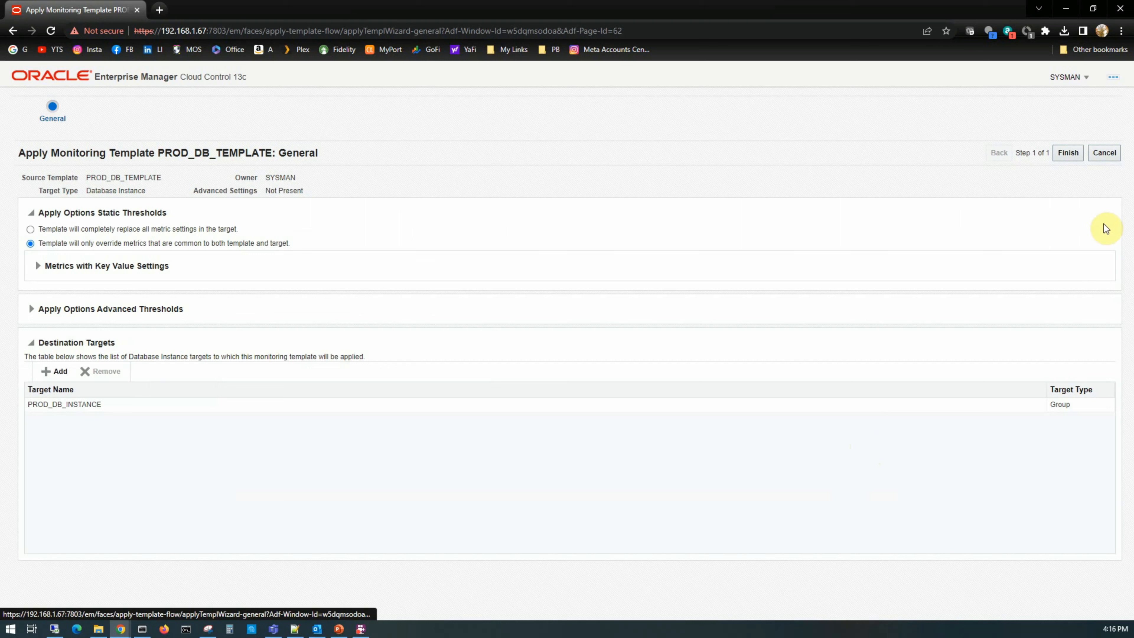
{"action": "left_click", "coordinate": [1072, 157]}
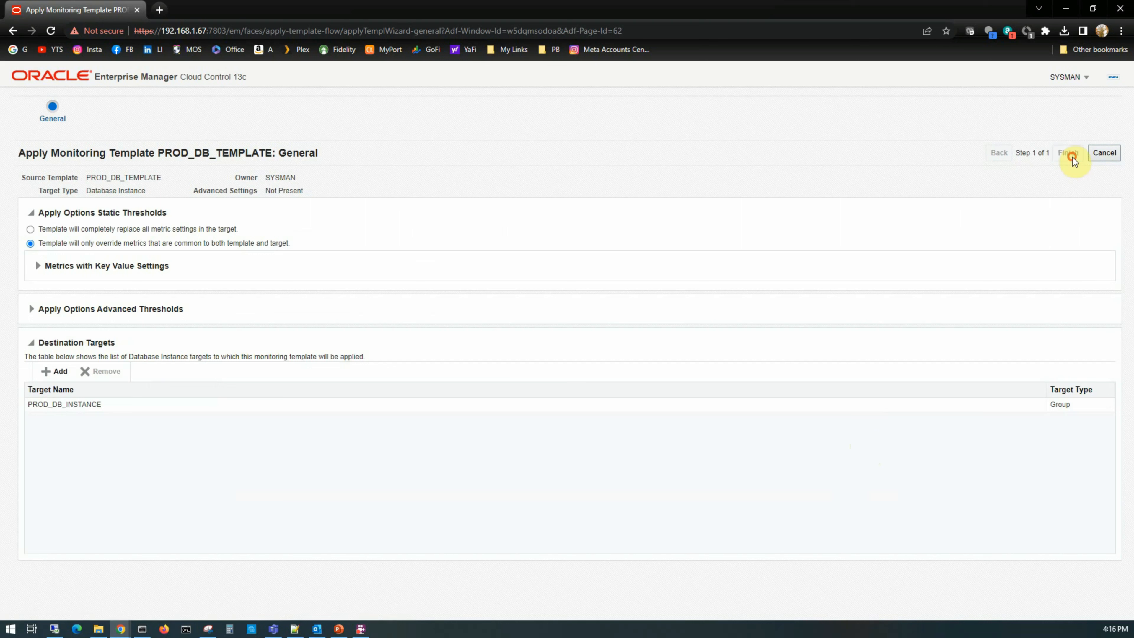